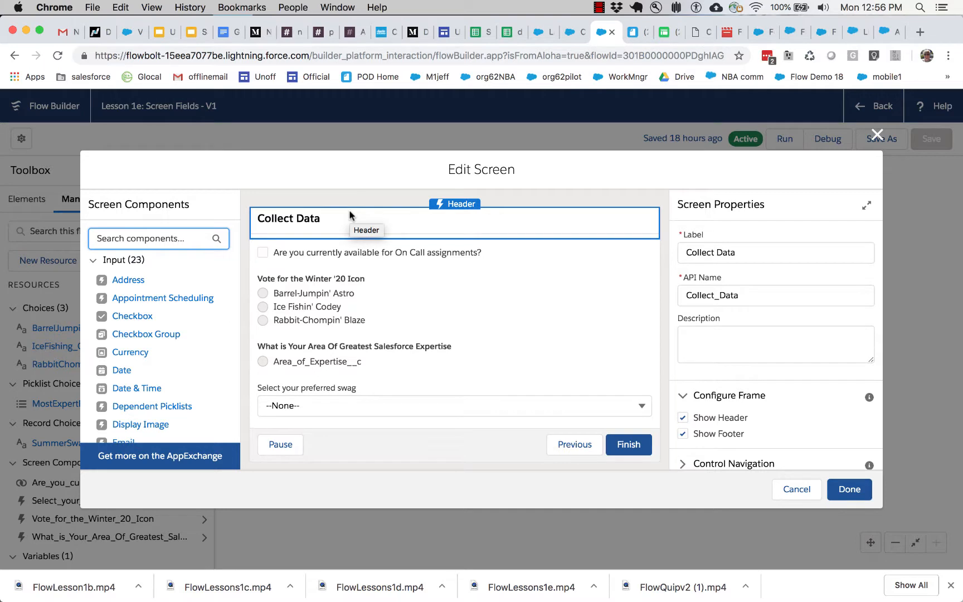
Step: Add a Date component below the Salesforce expertise question and a Dependent Picklists component directly above that question
scroll(186, 322, down, 5)
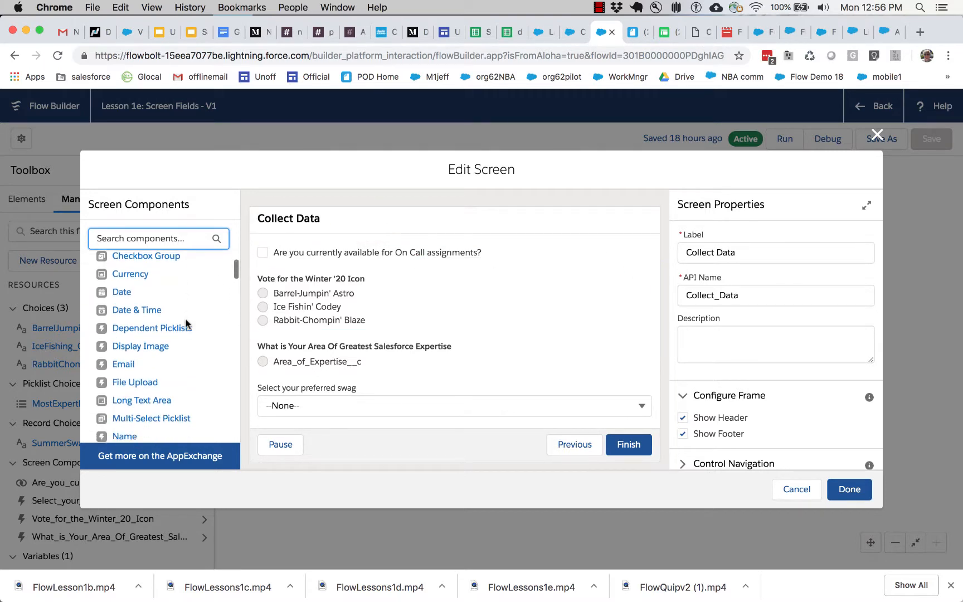
scroll(186, 322, down, 5)
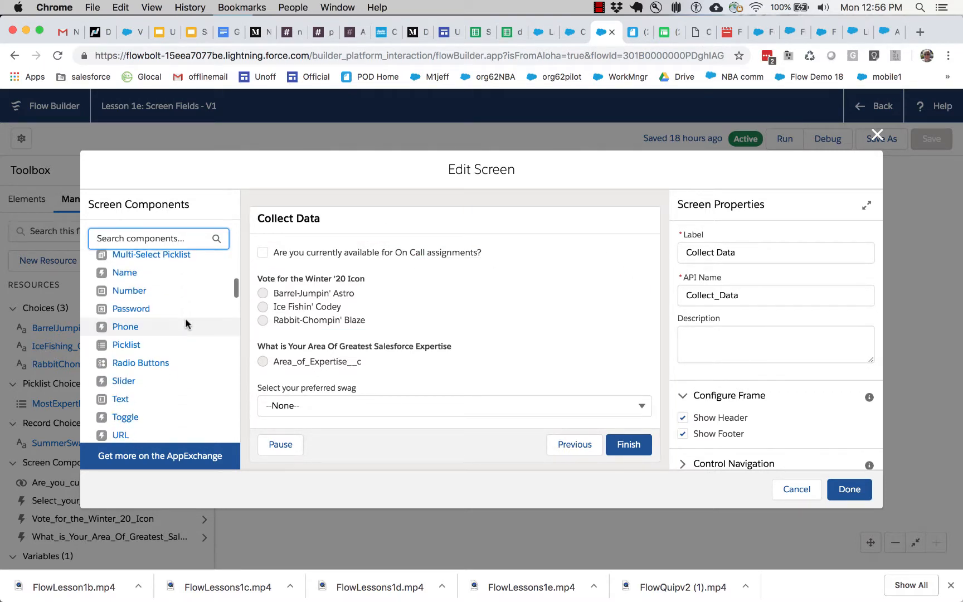
scroll(185, 323, down, 2)
scroll(185, 324, up, 6)
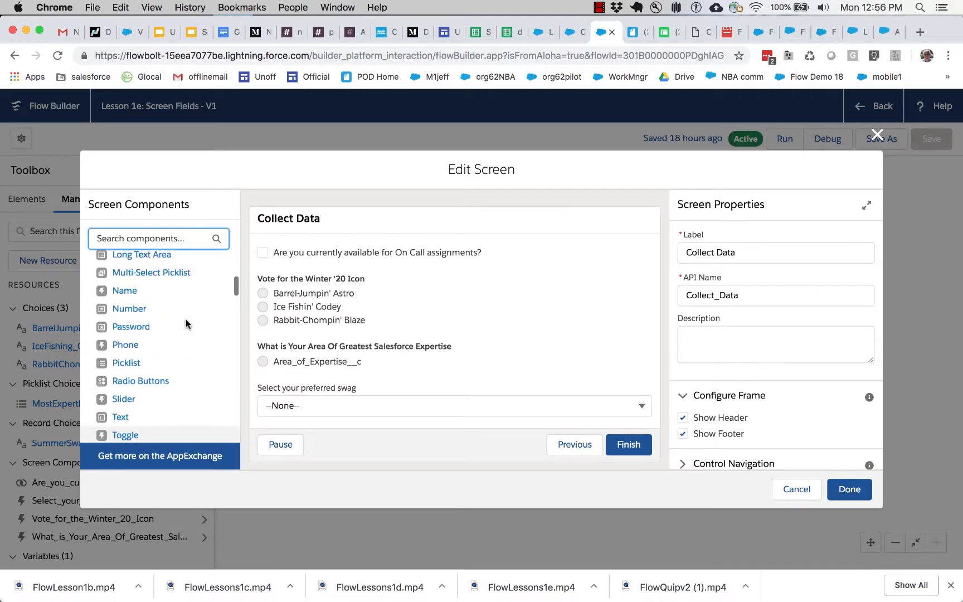
scroll(185, 324, up, 4)
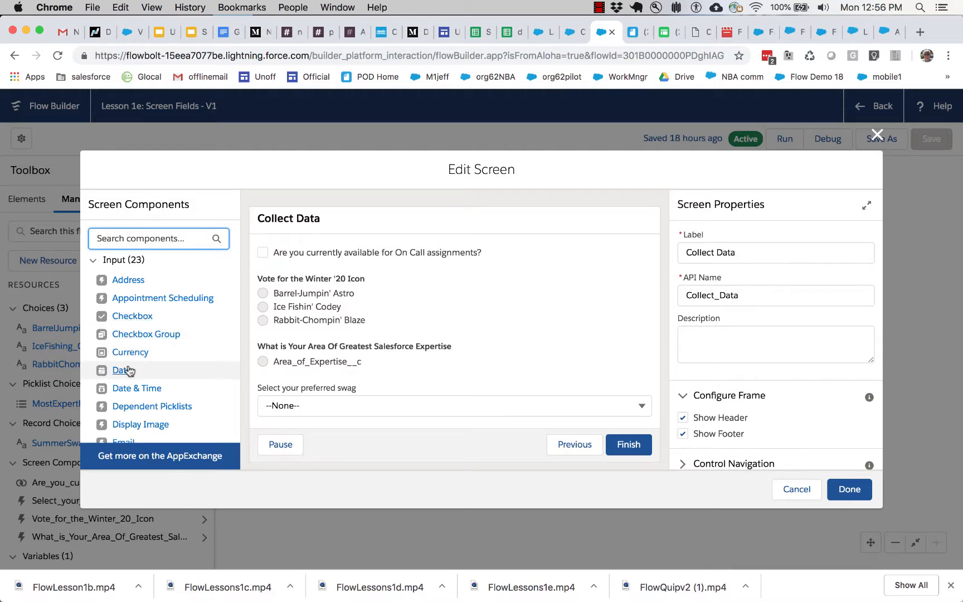
drag(123, 372, 304, 367)
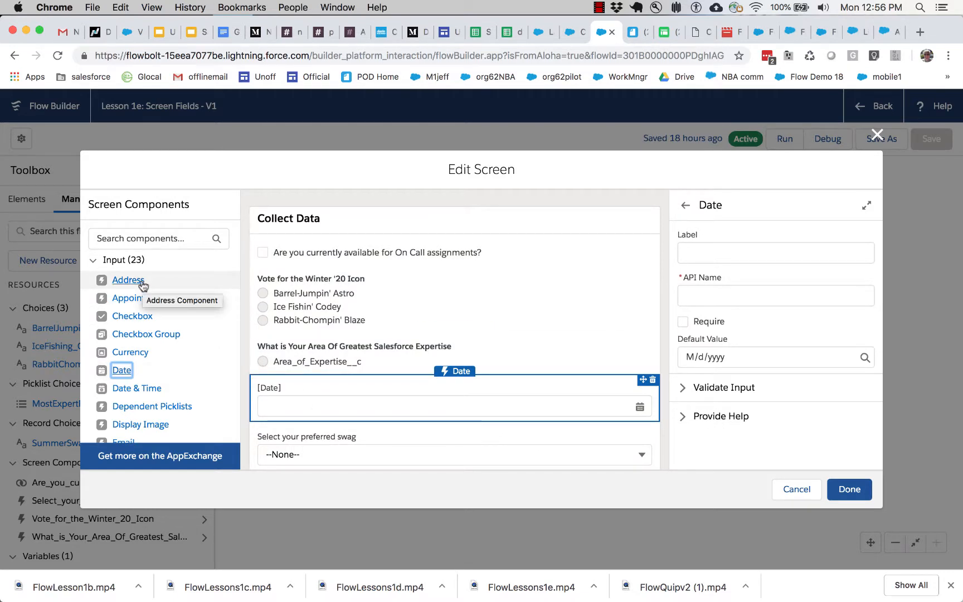
drag(148, 405, 305, 350)
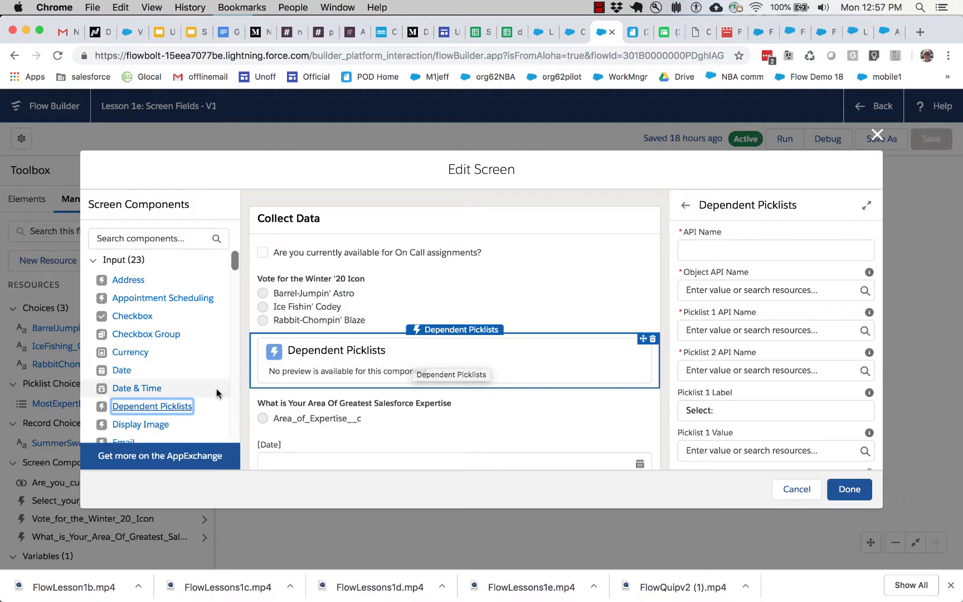
Step: Examine the Dependent Picklists component's input properties and its Store Output Values section
scroll(217, 393, down, 4)
scroll(217, 390, down, 2)
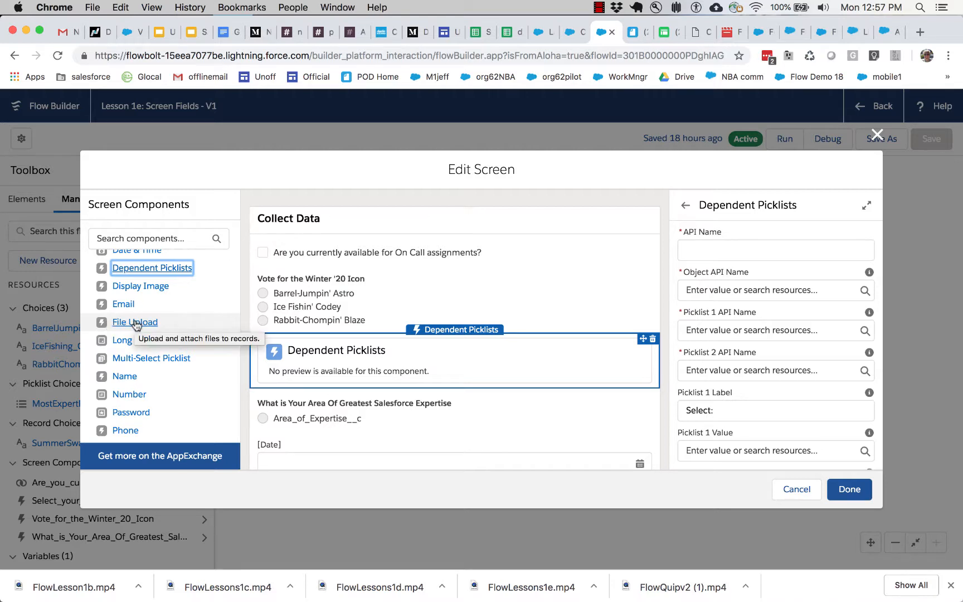
scroll(780, 390, down, 2)
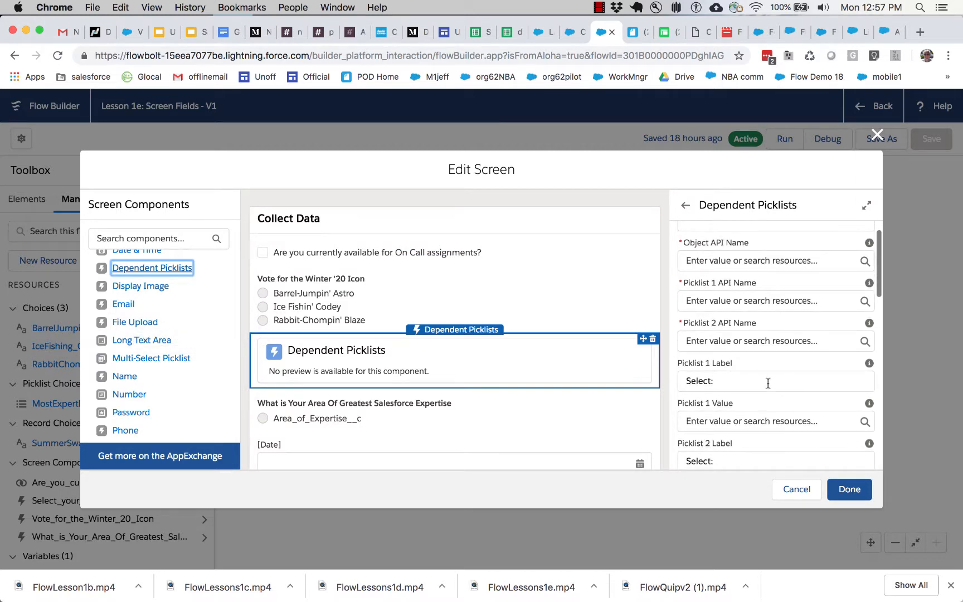
scroll(745, 288, up, 1)
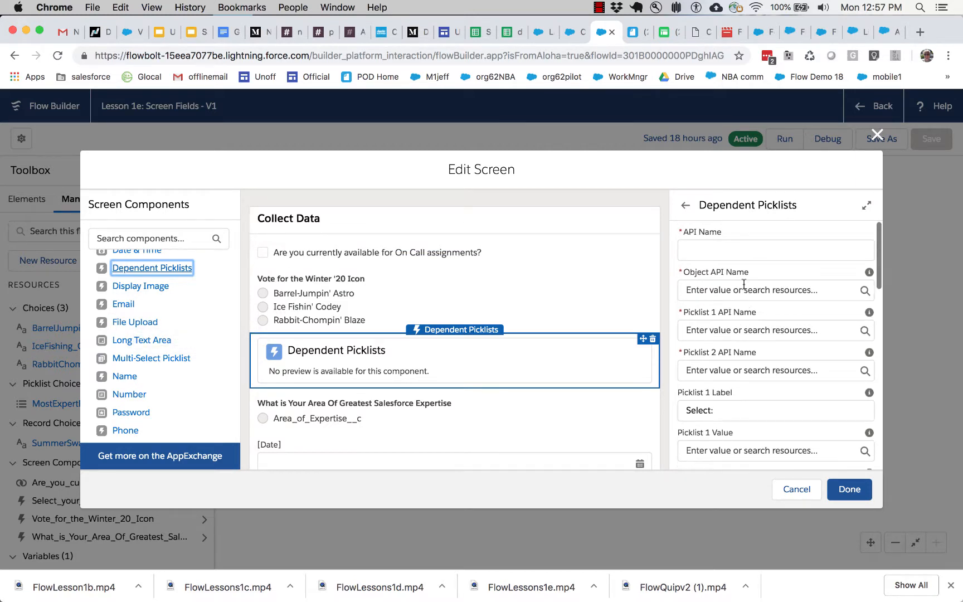
scroll(744, 285, down, 6)
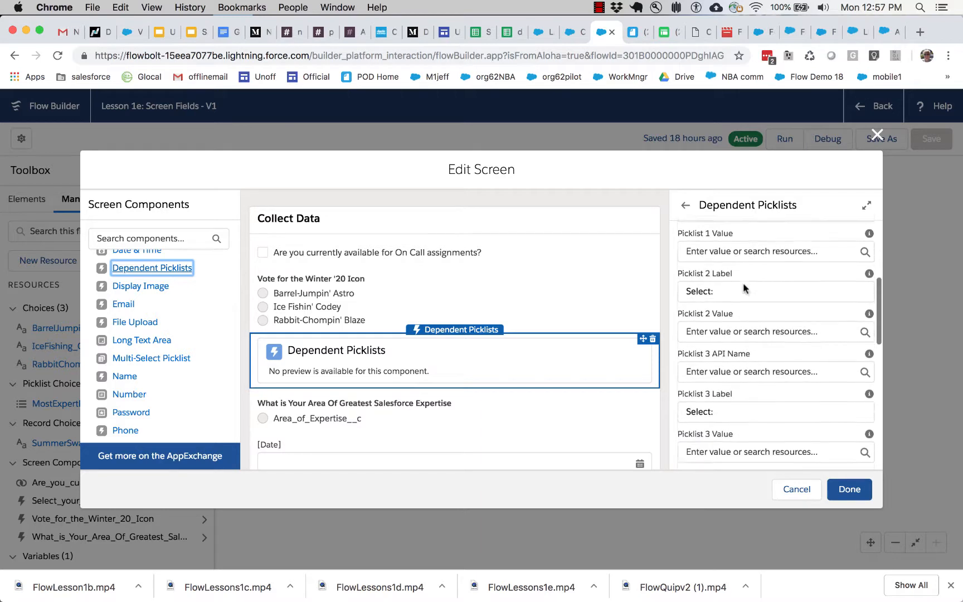
scroll(743, 286, down, 7)
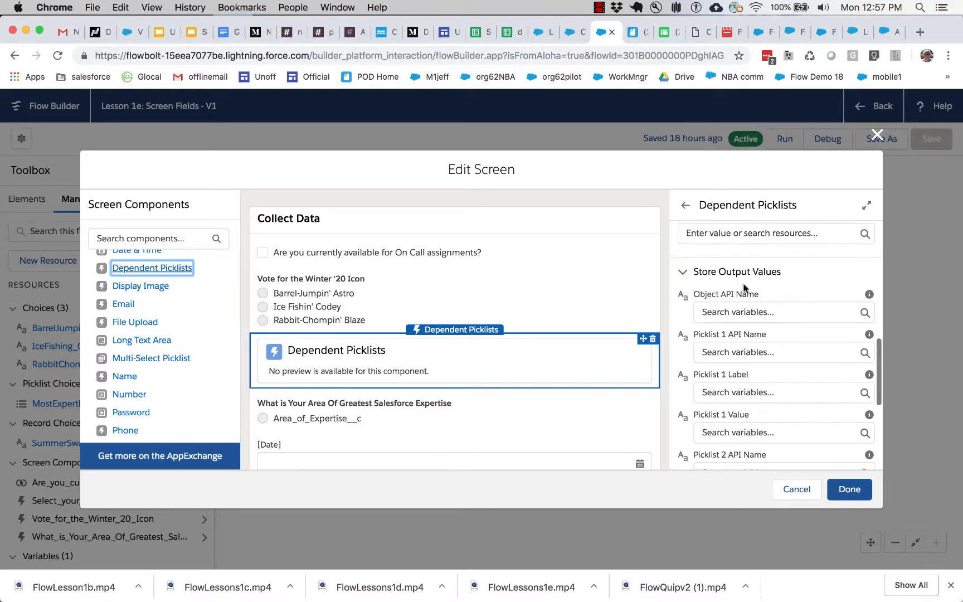
click(683, 273)
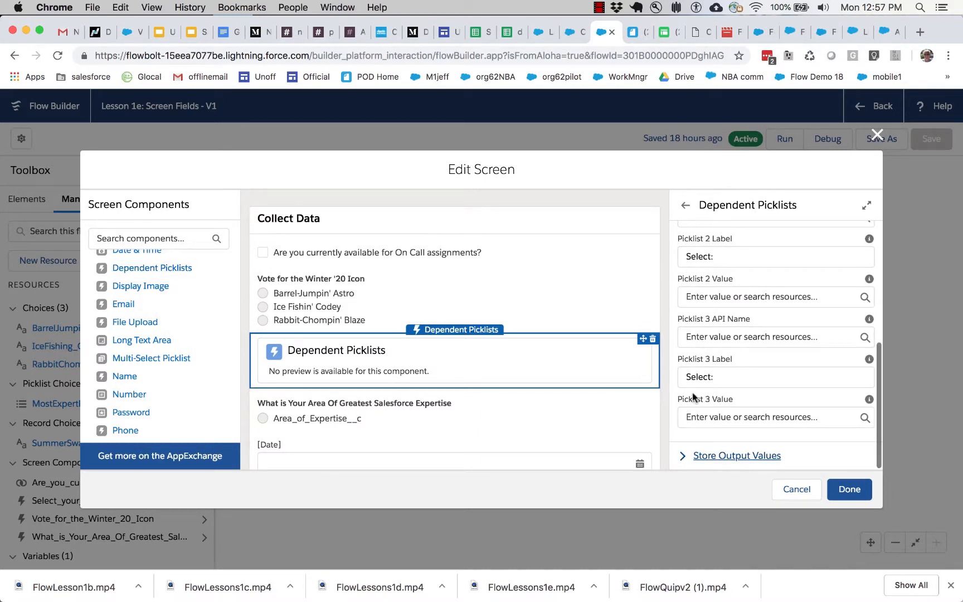
click(683, 456)
scroll(683, 460, down, 4)
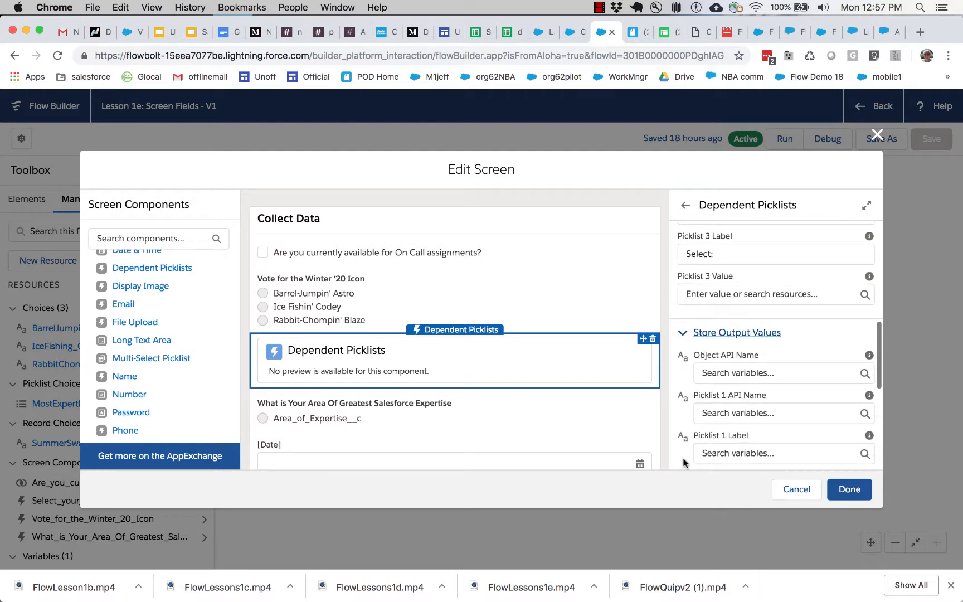
scroll(683, 456, down, 3)
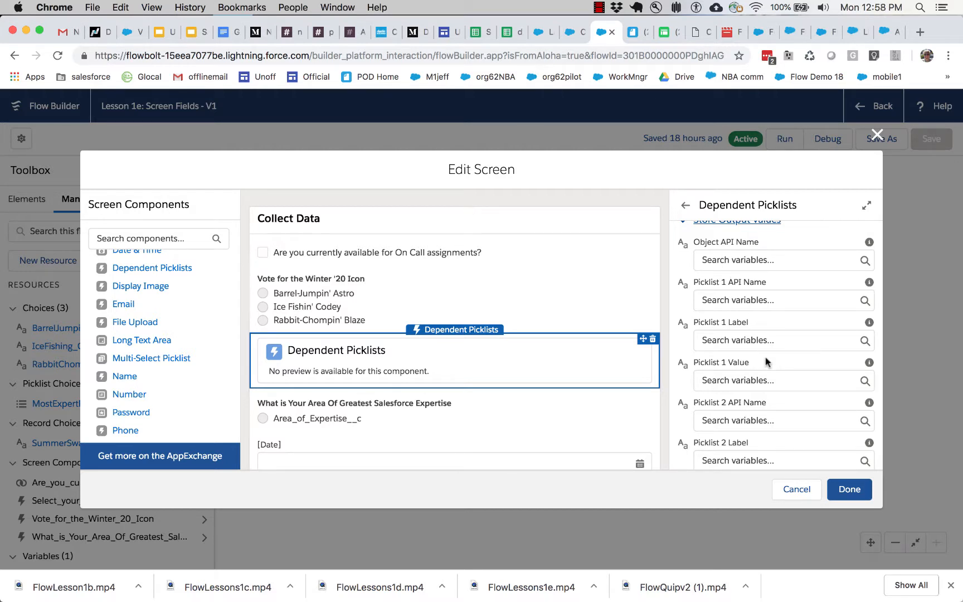
Step: Add the custom lookupFSC component at the end of the Collect Data screen, below the preferred swag picklist
scroll(158, 411, down, 3)
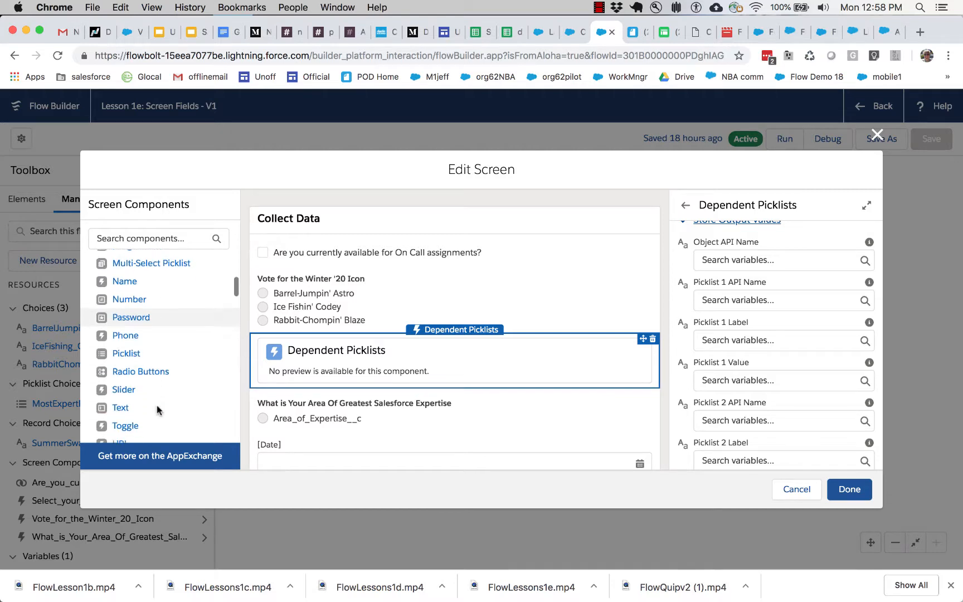
scroll(158, 411, down, 5)
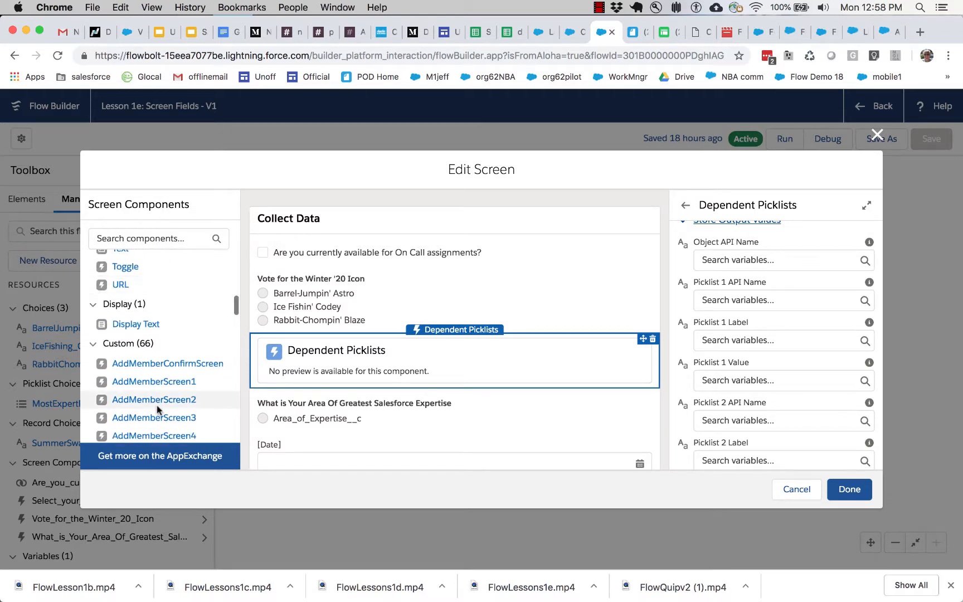
scroll(156, 411, down, 3)
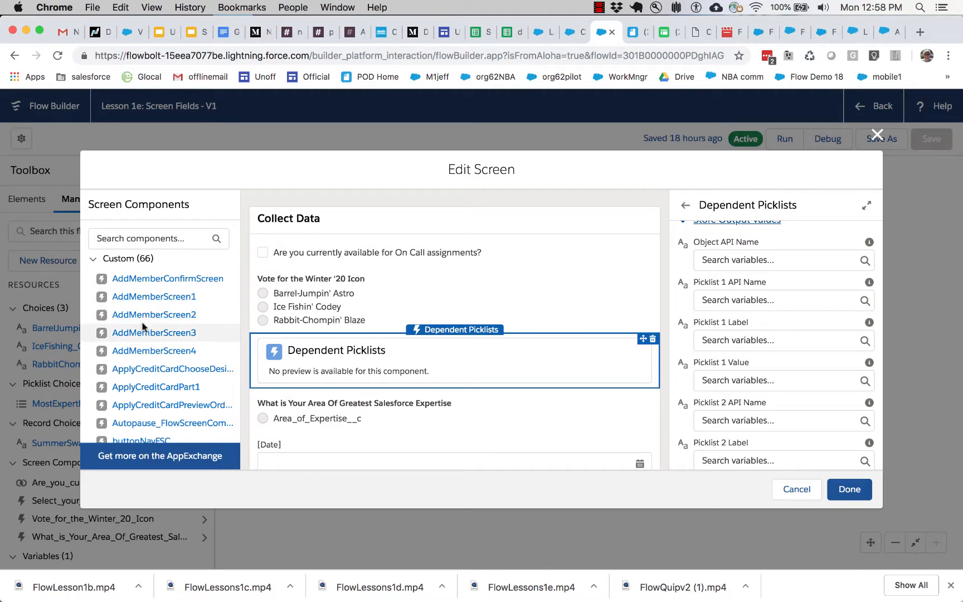
scroll(140, 312, down, 7)
scroll(143, 327, down, 8)
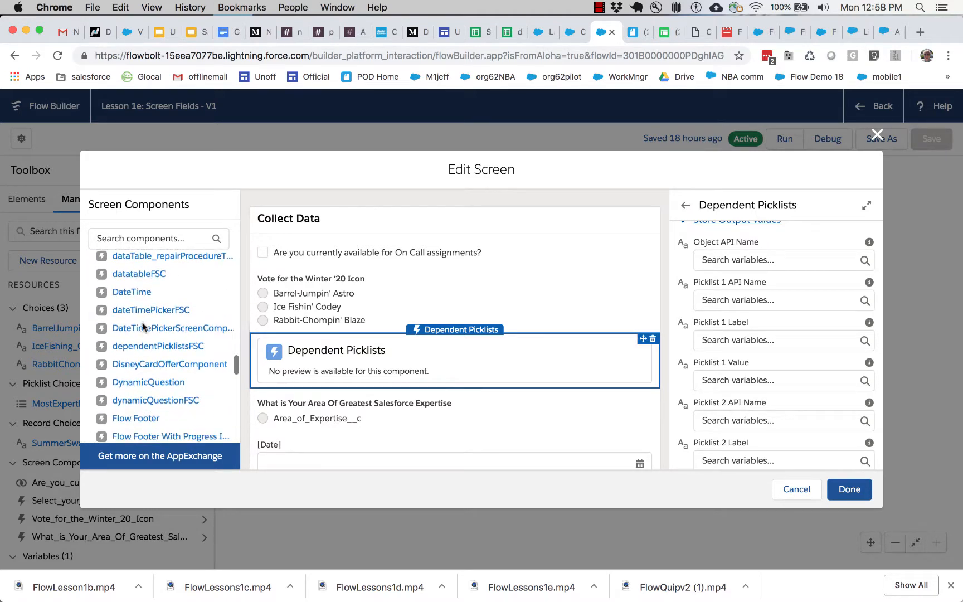
scroll(142, 322, down, 2)
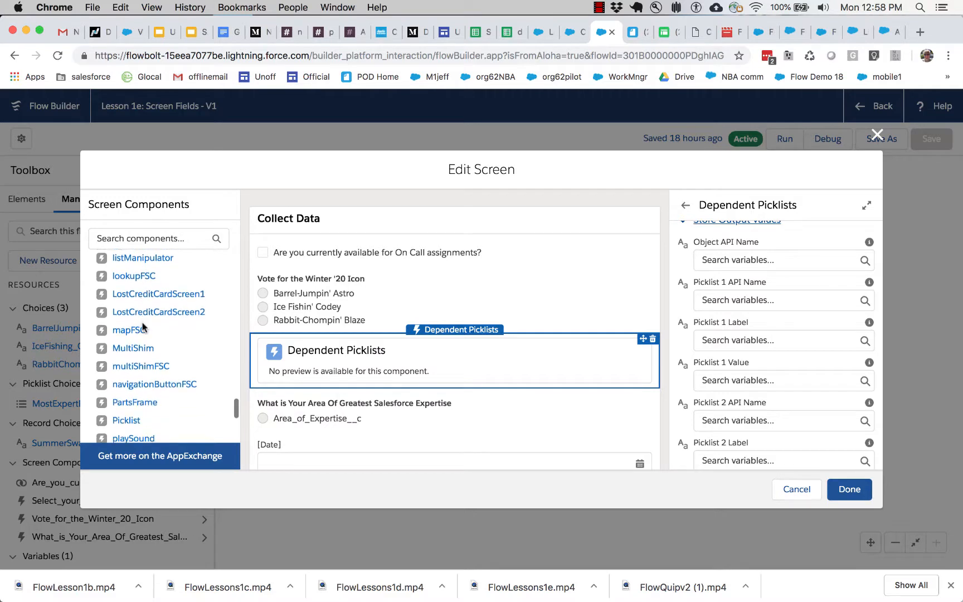
scroll(137, 334, up, 4)
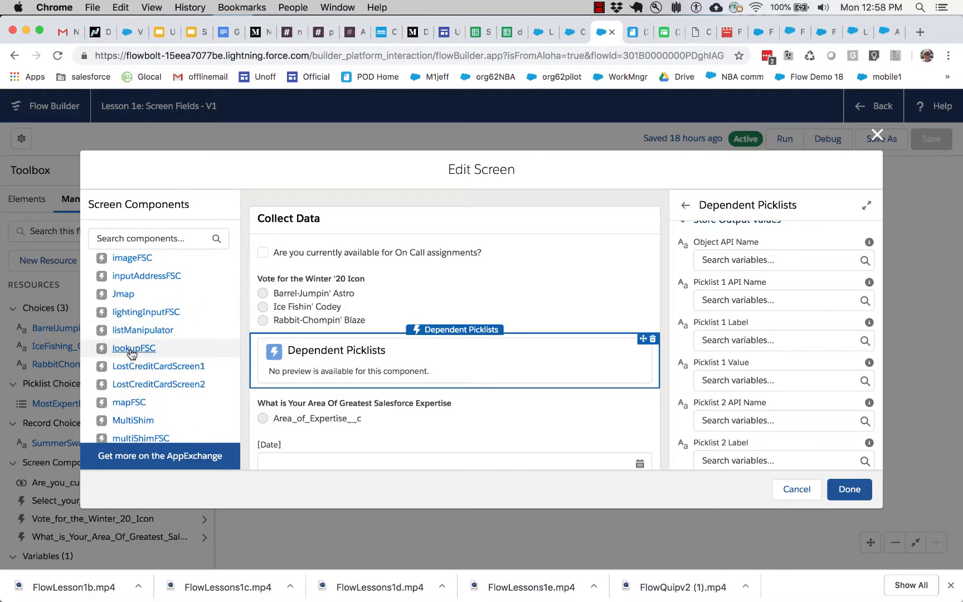
click(132, 349)
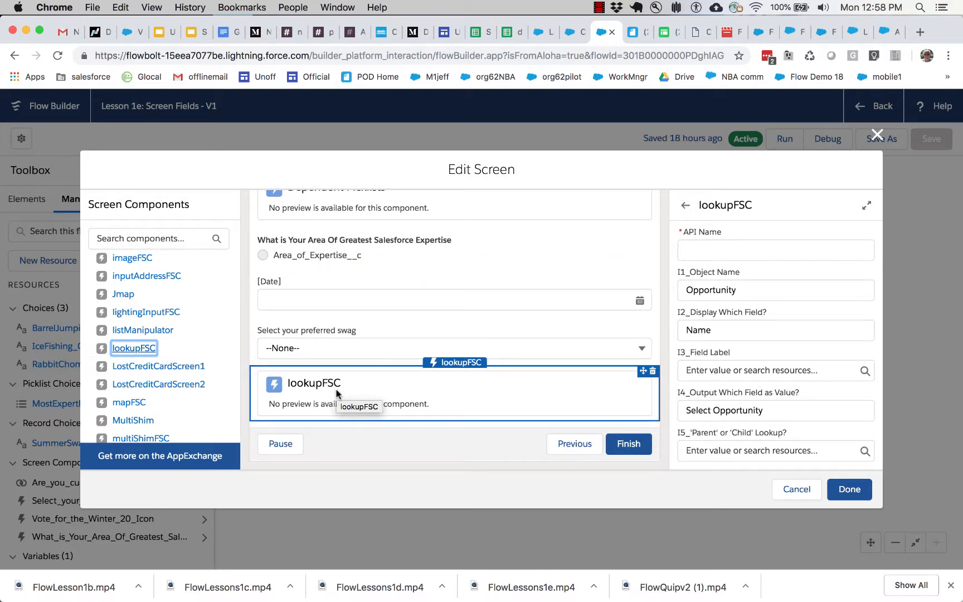
Step: Look through the other custom screen components and return to the start of the component list
scroll(156, 414, down, 5)
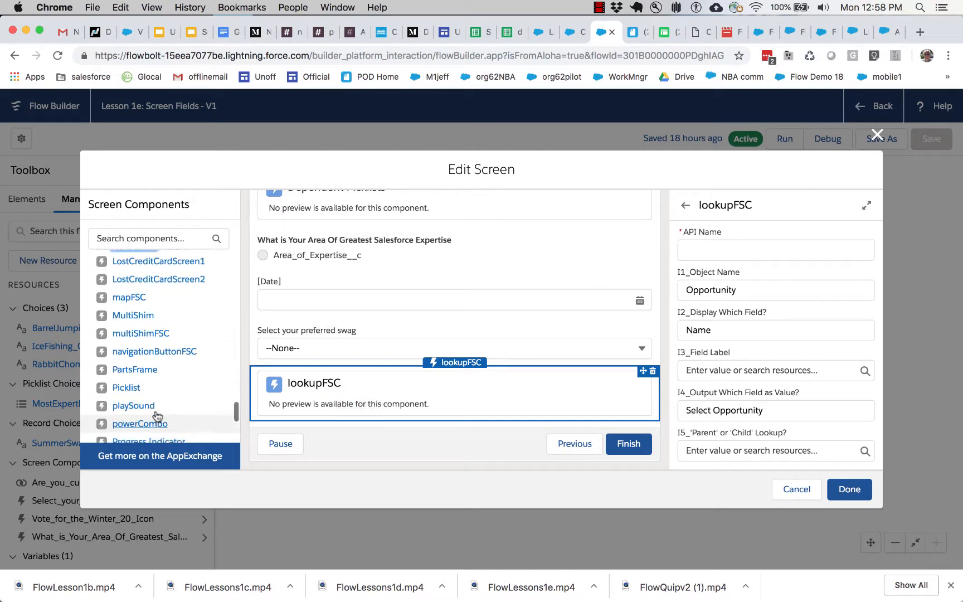
scroll(156, 415, up, 5)
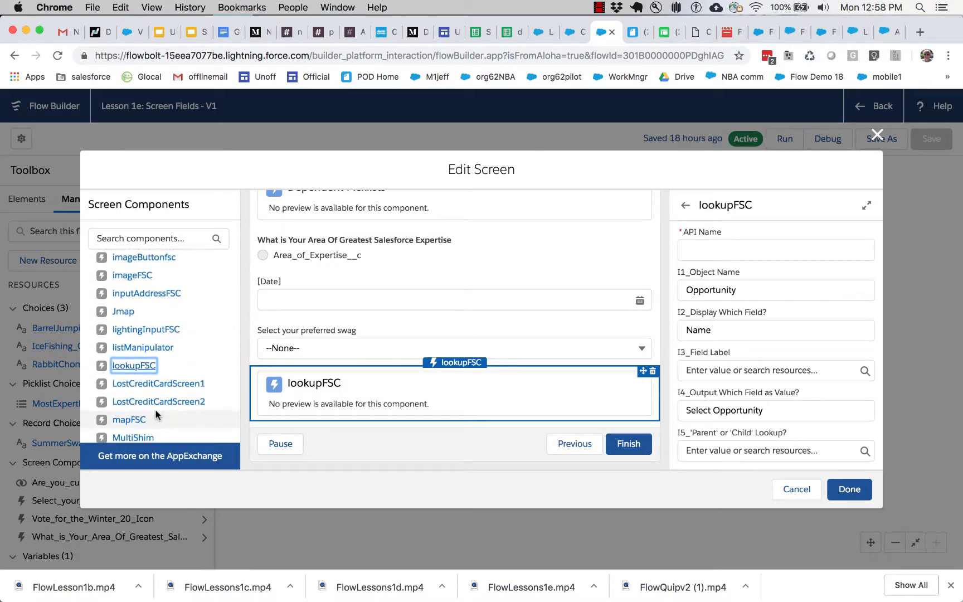
scroll(155, 409, up, 5)
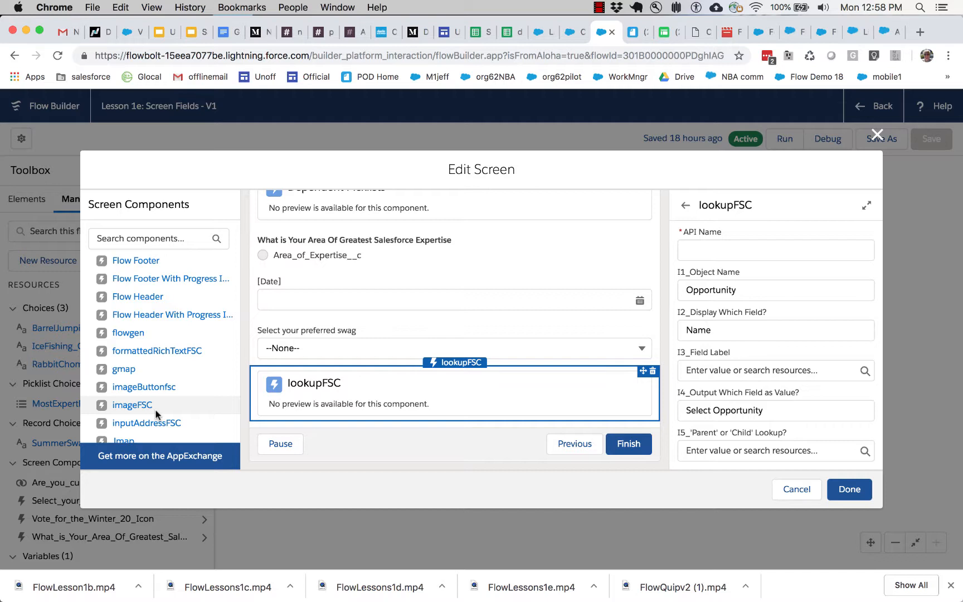
scroll(156, 414, down, 5)
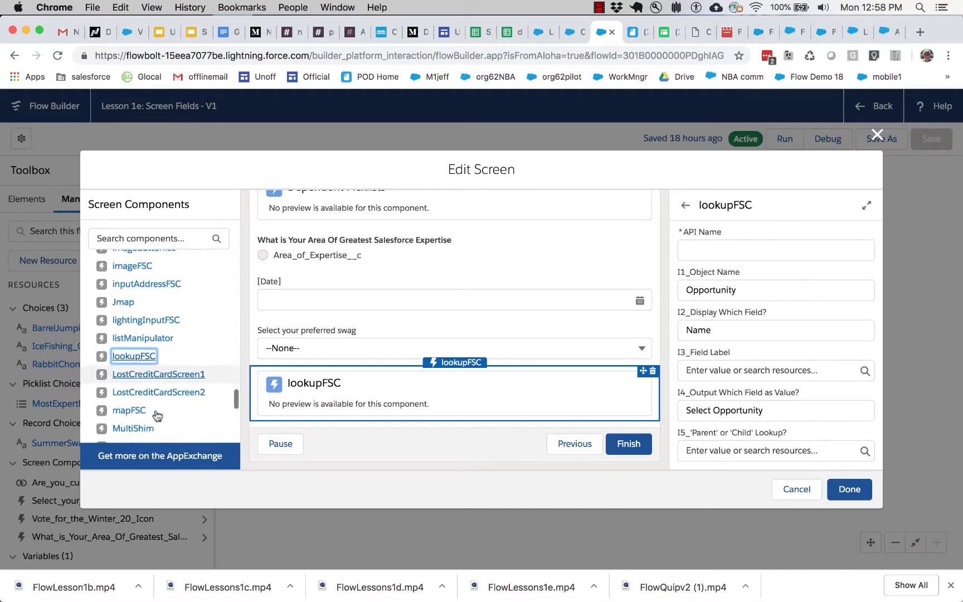
scroll(157, 415, down, 8)
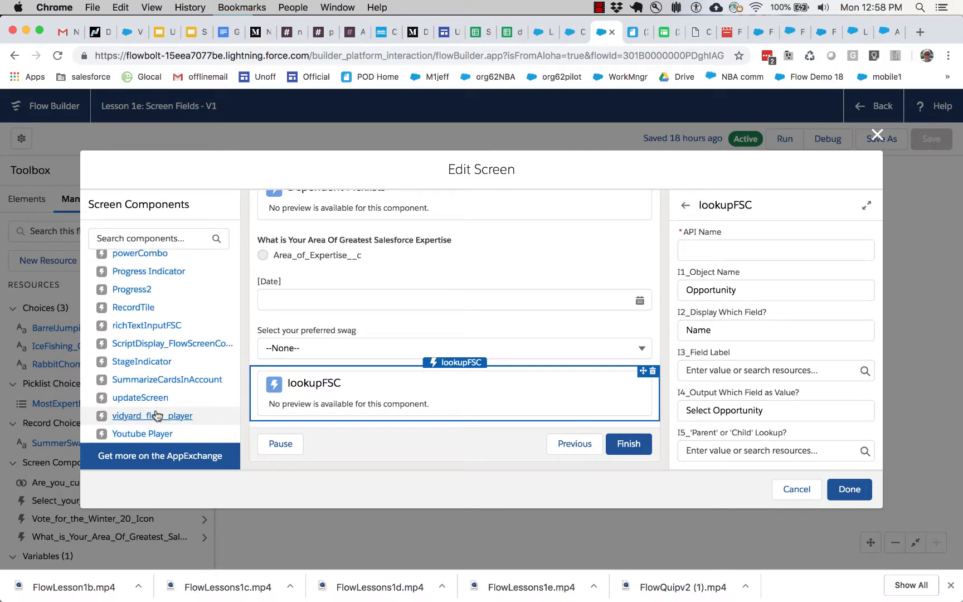
scroll(157, 415, up, 15)
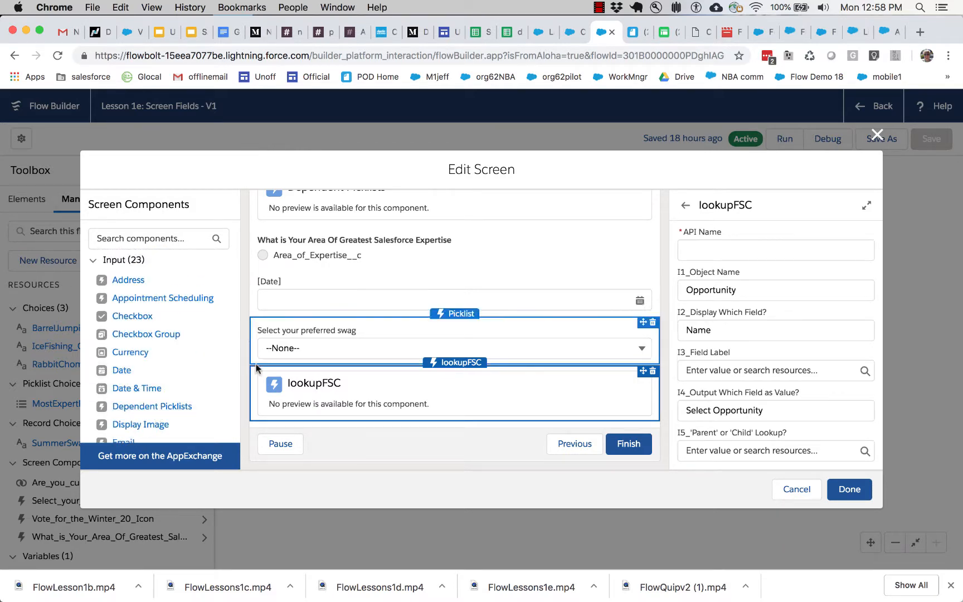
Step: Open the AppExchange Flow Solutions page for more components and browse its listings, including the Flow Magic - Picklists preview
click(148, 456)
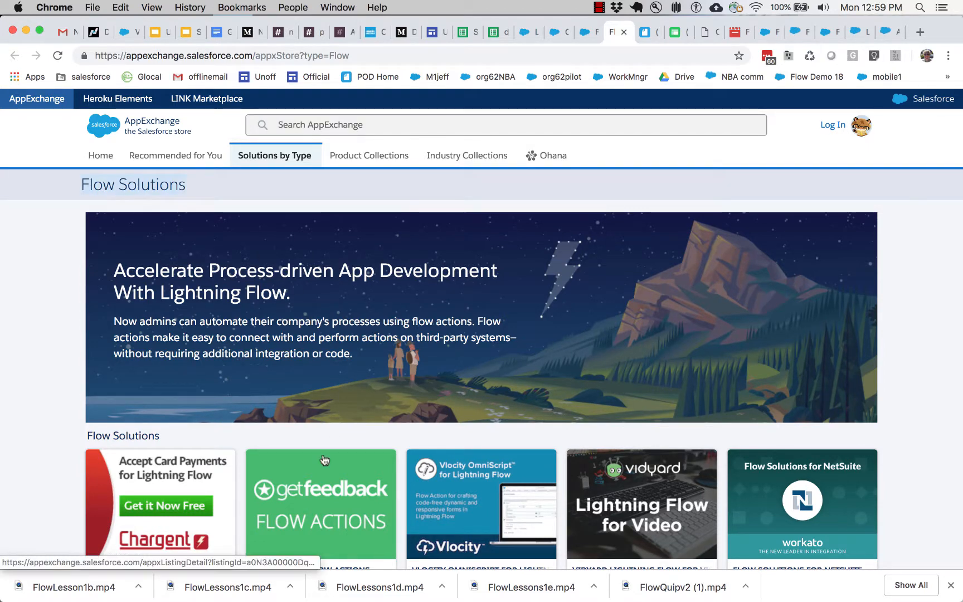
mouse_move(326, 458)
scroll(325, 459, down, 5)
scroll(325, 459, down, 5)
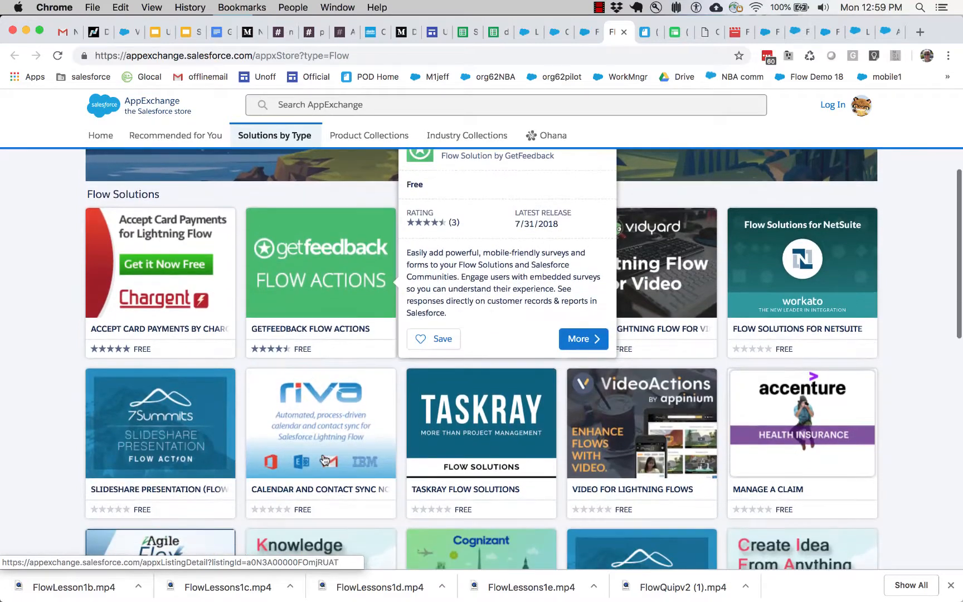
scroll(325, 459, down, 4)
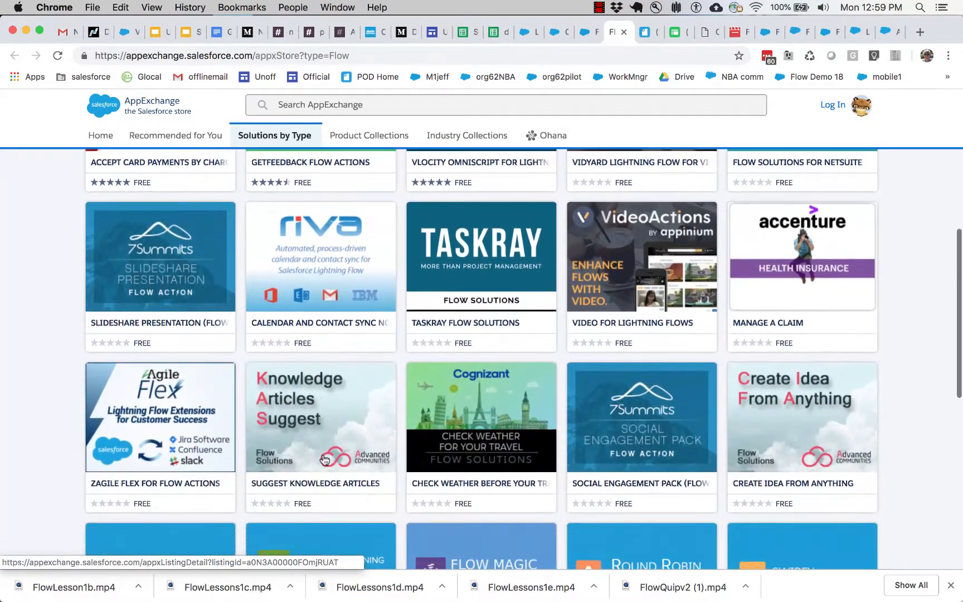
scroll(325, 459, down, 5)
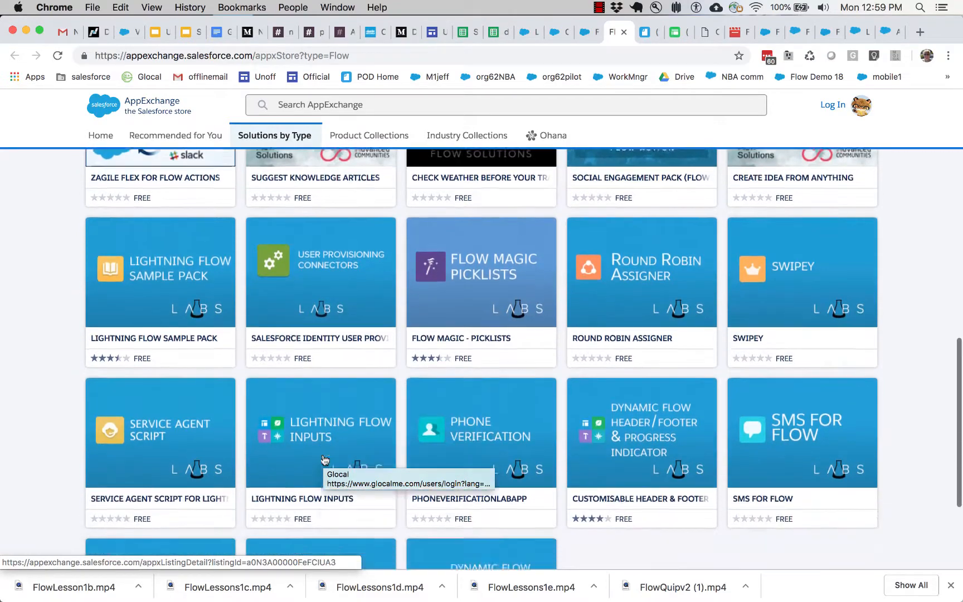
scroll(325, 459, down, 4)
scroll(325, 459, down, 1)
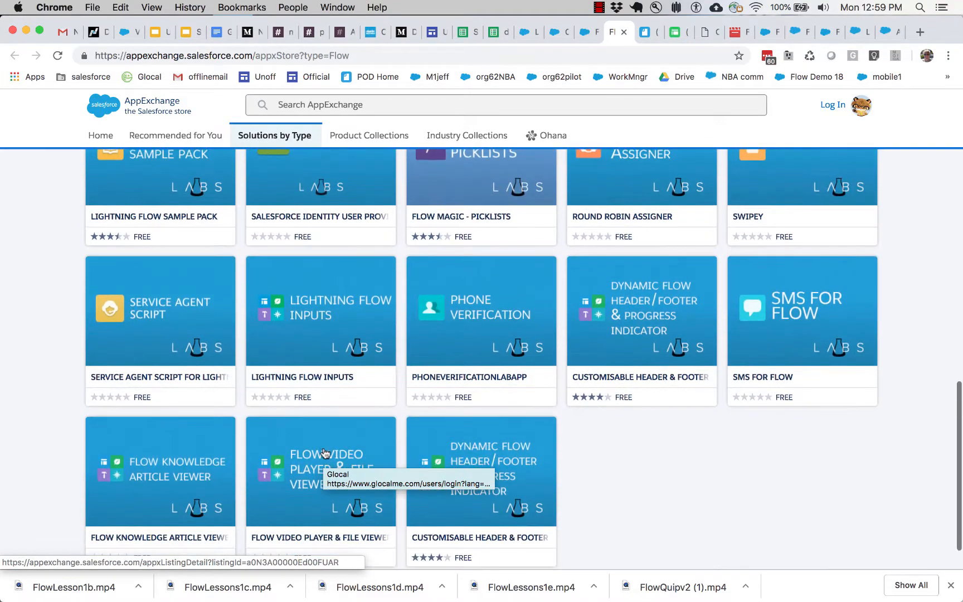
mouse_move(461, 215)
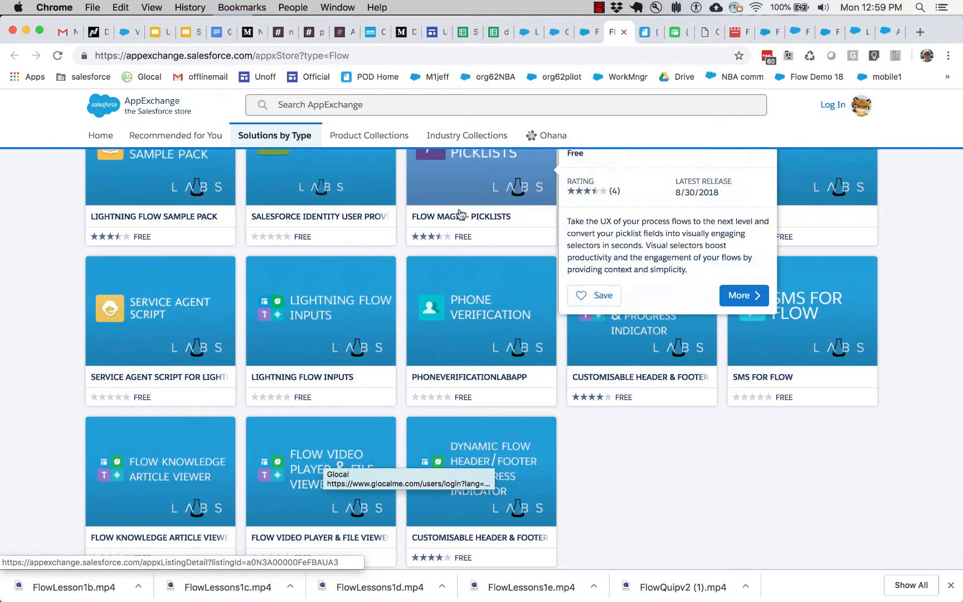
mouse_move(491, 384)
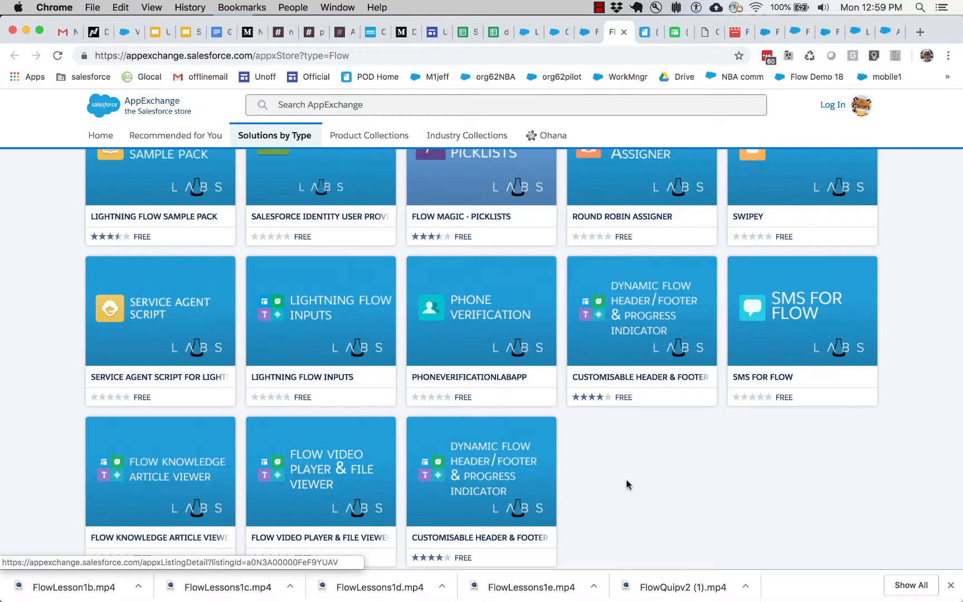
scroll(366, 401, up, 6)
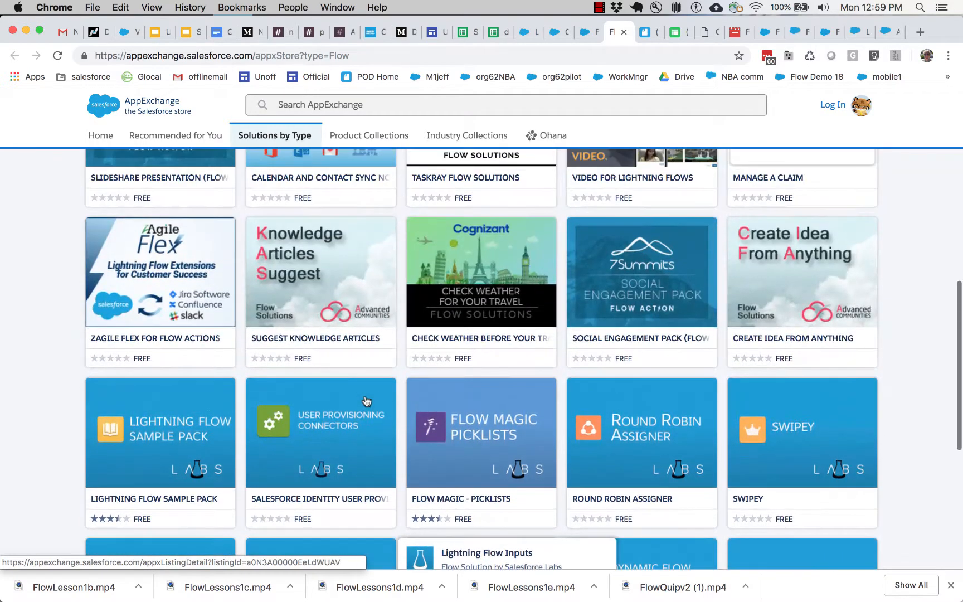
Step: Open the zAgile Flex for Flow Actions listing and examine its description, highlighting the Jira, Confluence and Slack integrations
scroll(366, 400, up, 2)
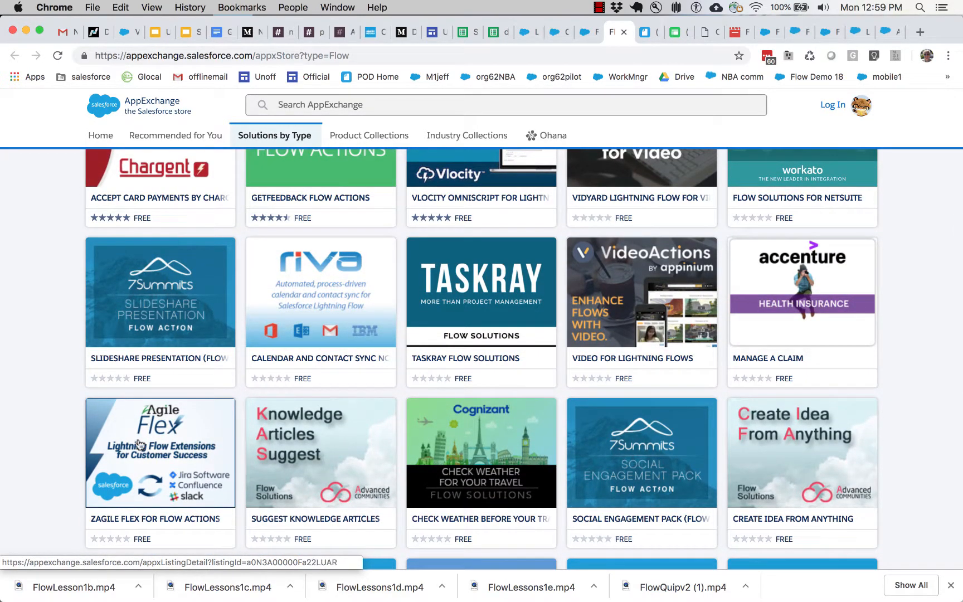
mouse_move(157, 424)
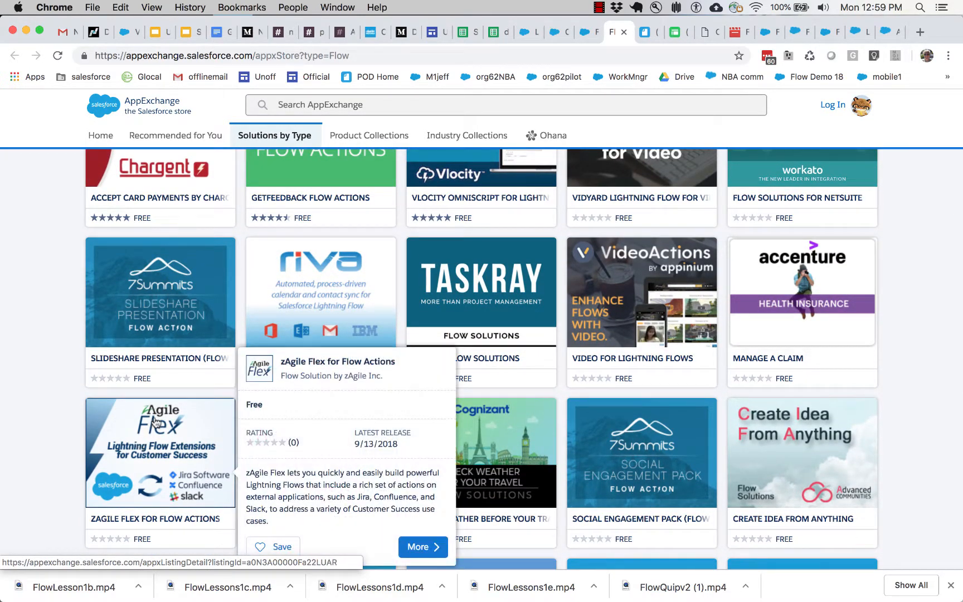
click(145, 460)
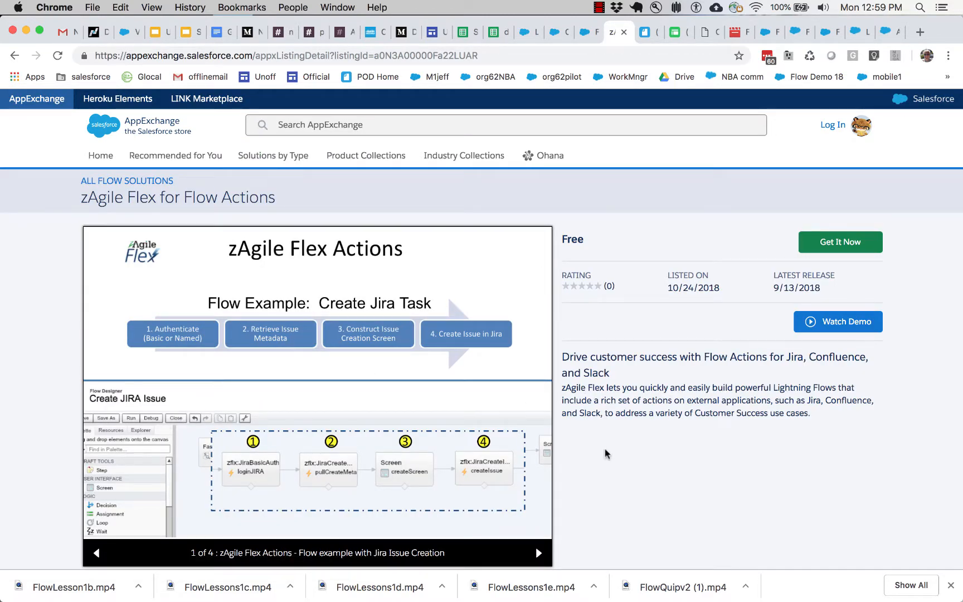
scroll(608, 453, down, 2)
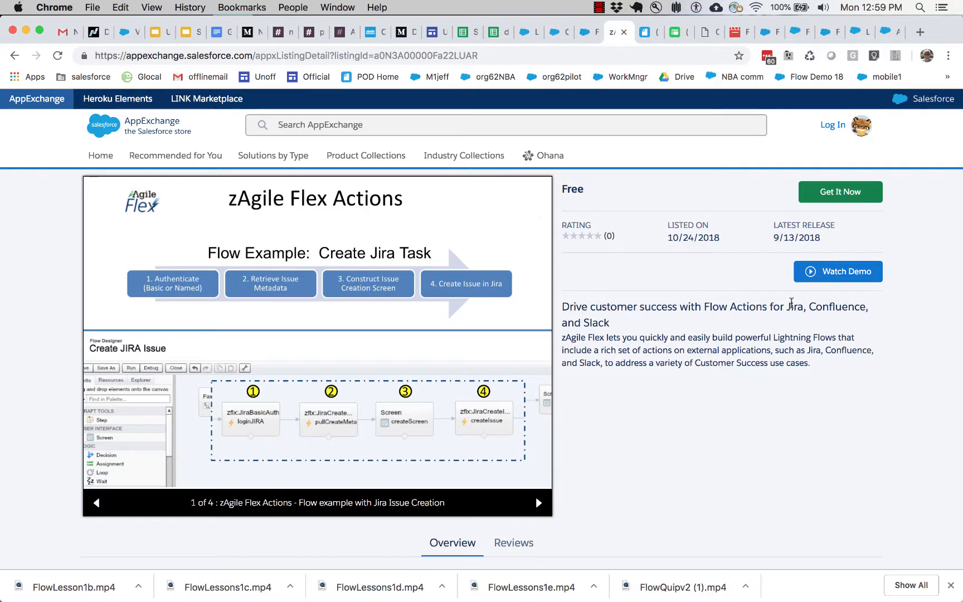
drag(786, 305, 787, 324)
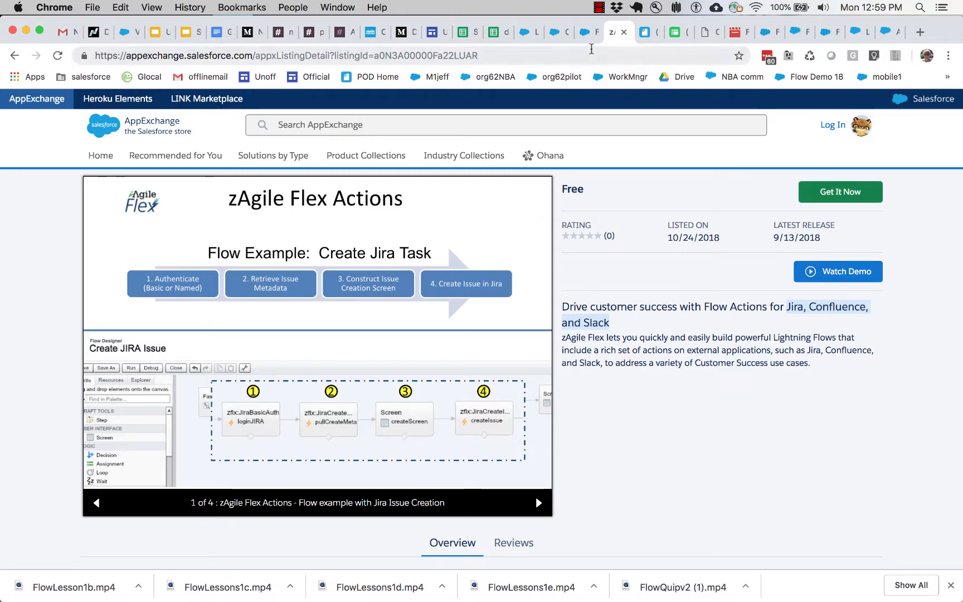
Step: Return to the Lesson 1e flow, close the screen editor without saving, and display the Toolbox's Actions elements
click(587, 33)
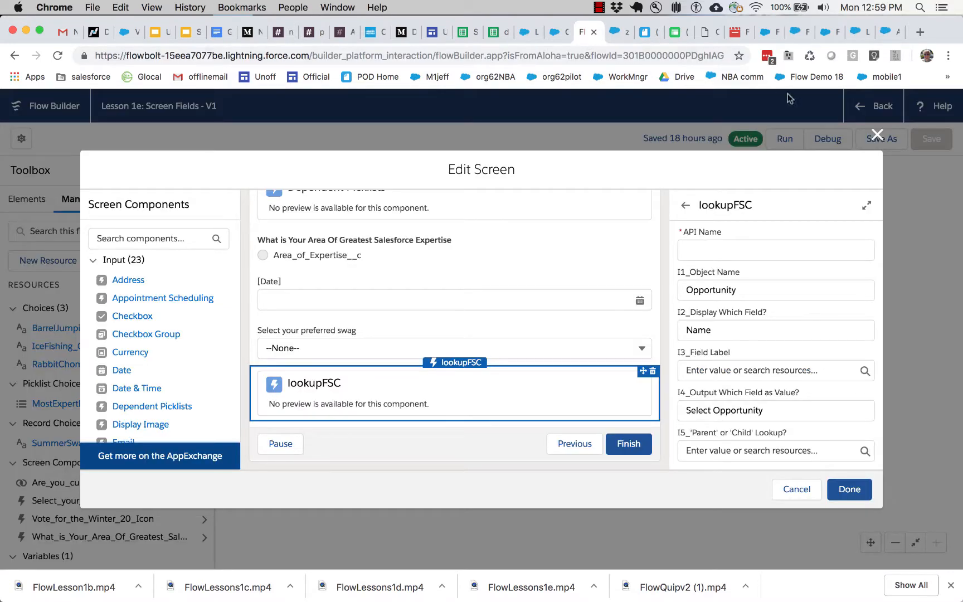
click(876, 134)
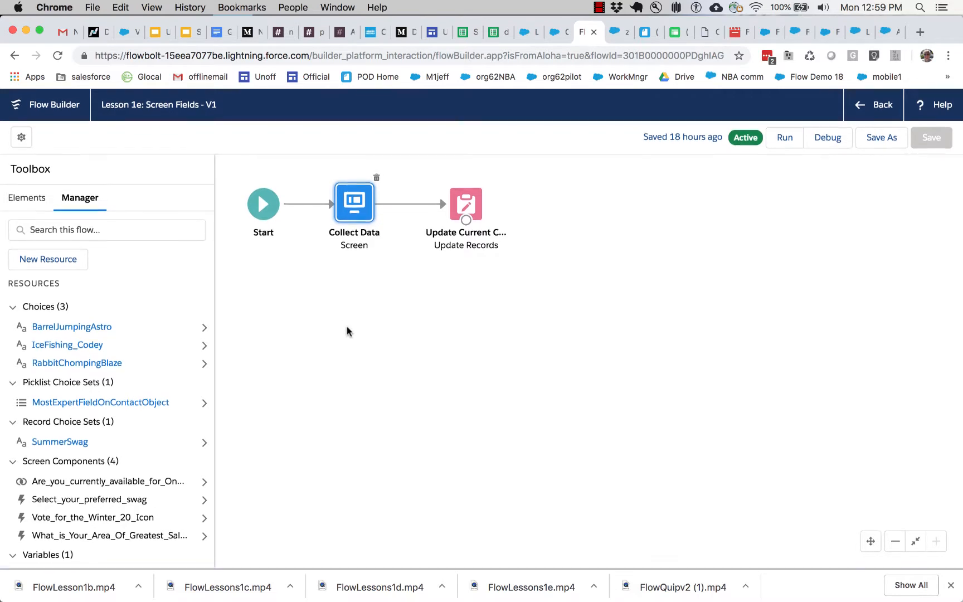
click(17, 201)
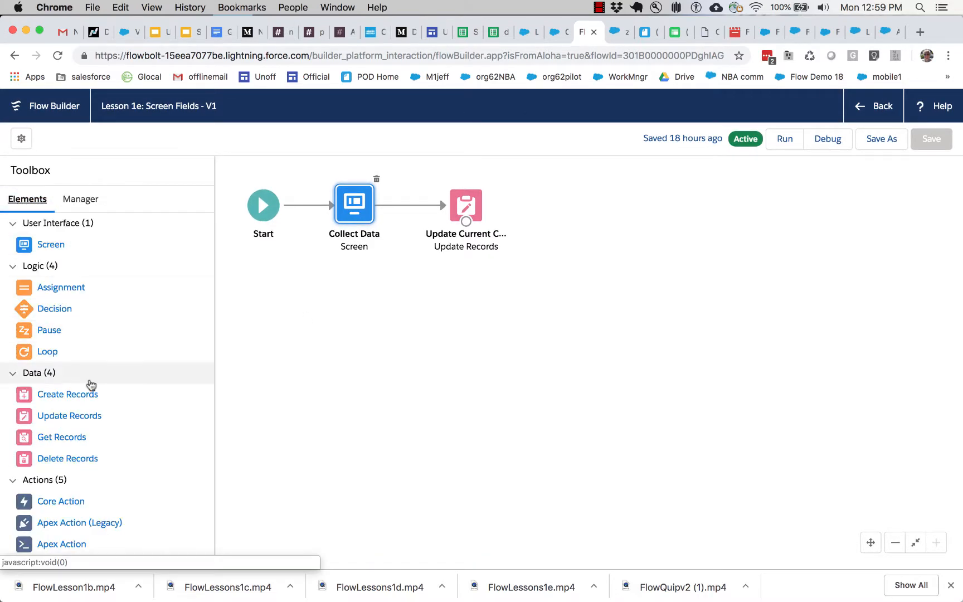
scroll(78, 456, down, 2)
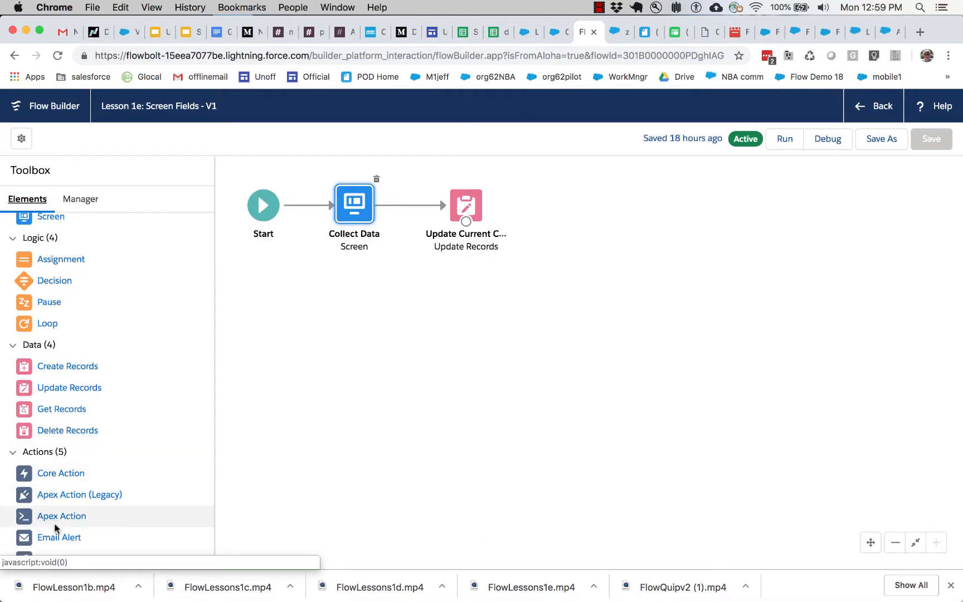
click(241, 501)
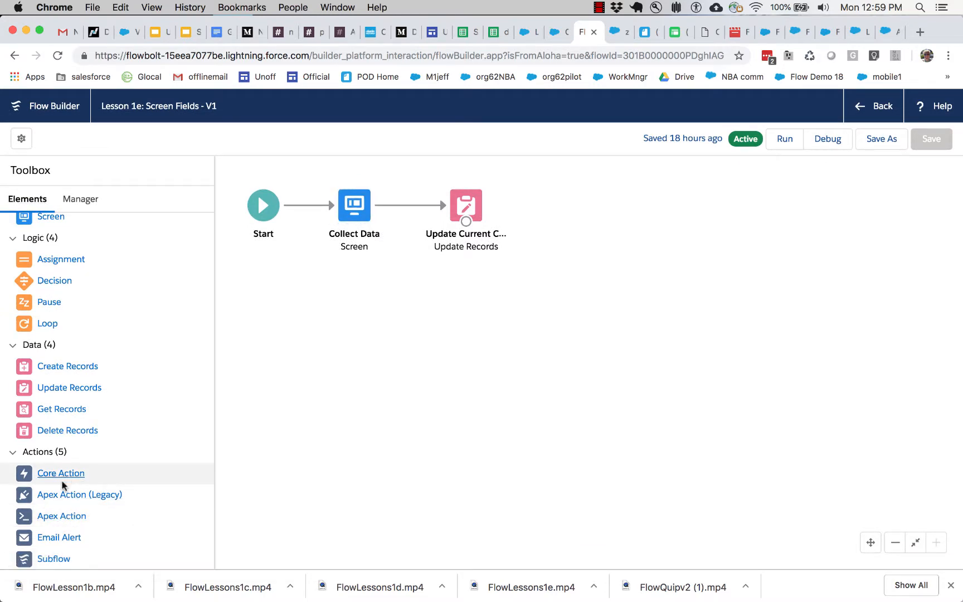
Step: Start a new core action on the canvas and select Activate Session-Based Permission Set for it
drag(78, 470, 290, 372)
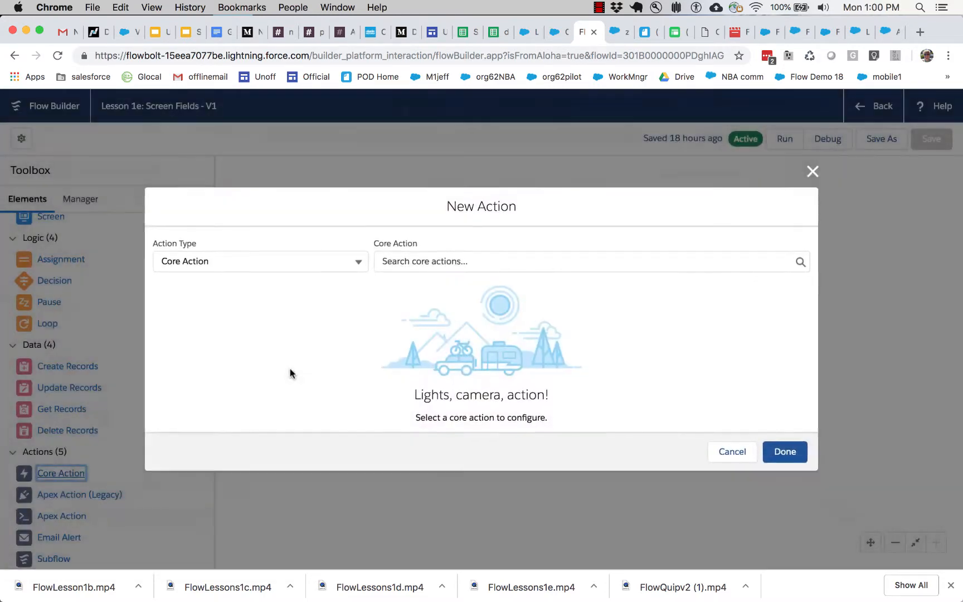
click(568, 265)
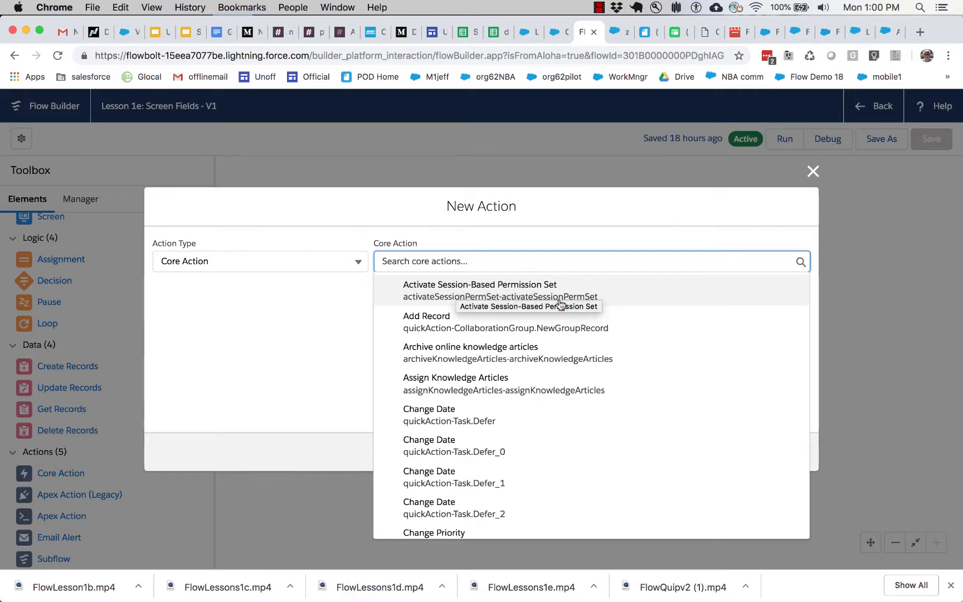
click(498, 289)
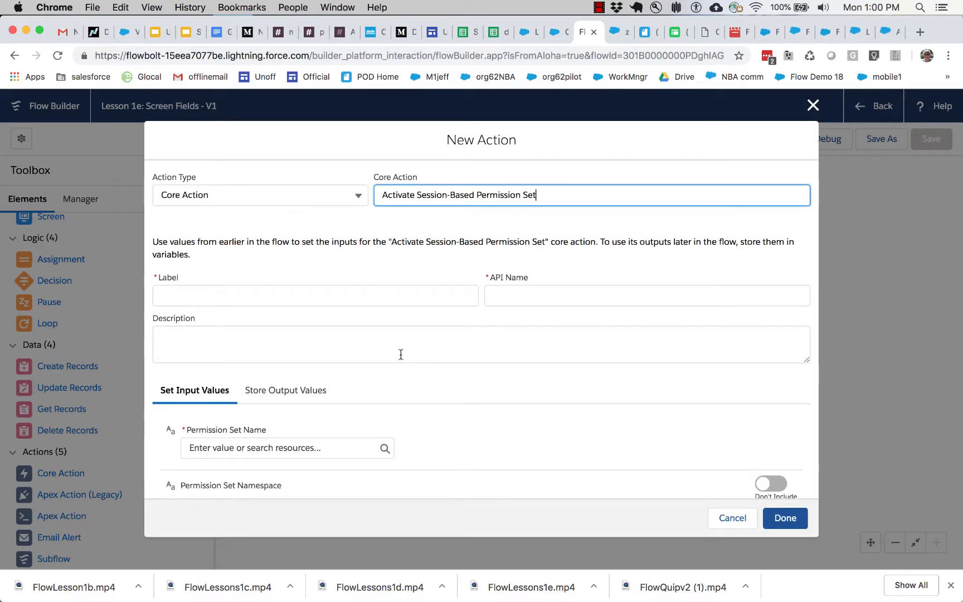
Step: Examine the input values and Store Output Values of the Activate Session-Based Permission Set action, and discard the new action
scroll(400, 399, down, 1)
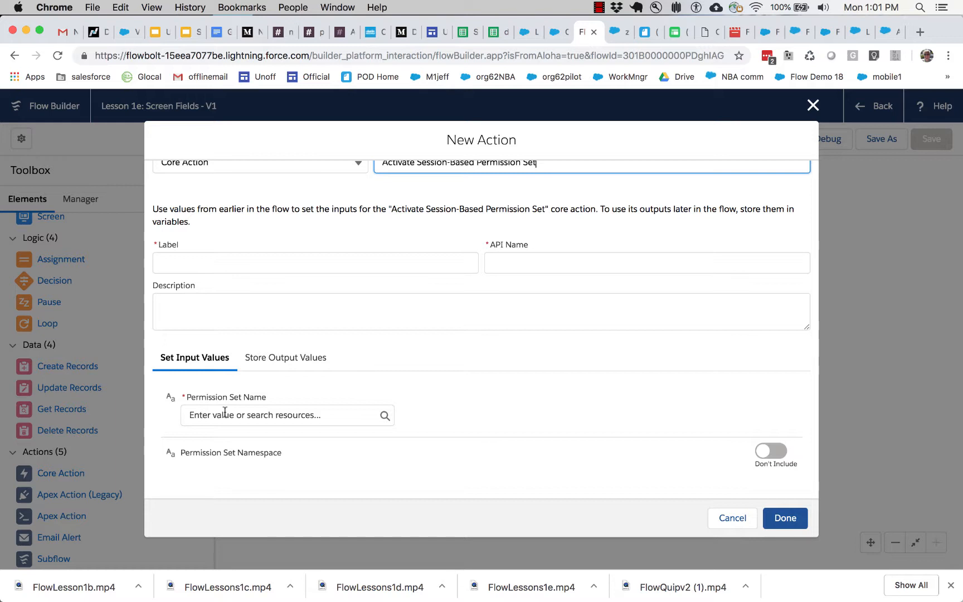
click(282, 357)
scroll(326, 399, down, 2)
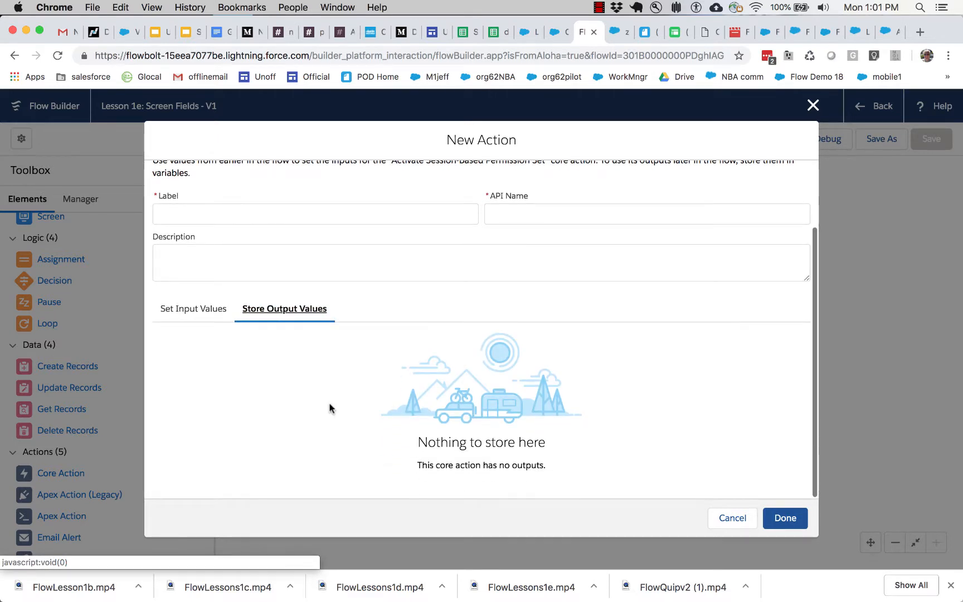
drag(418, 465, 534, 483)
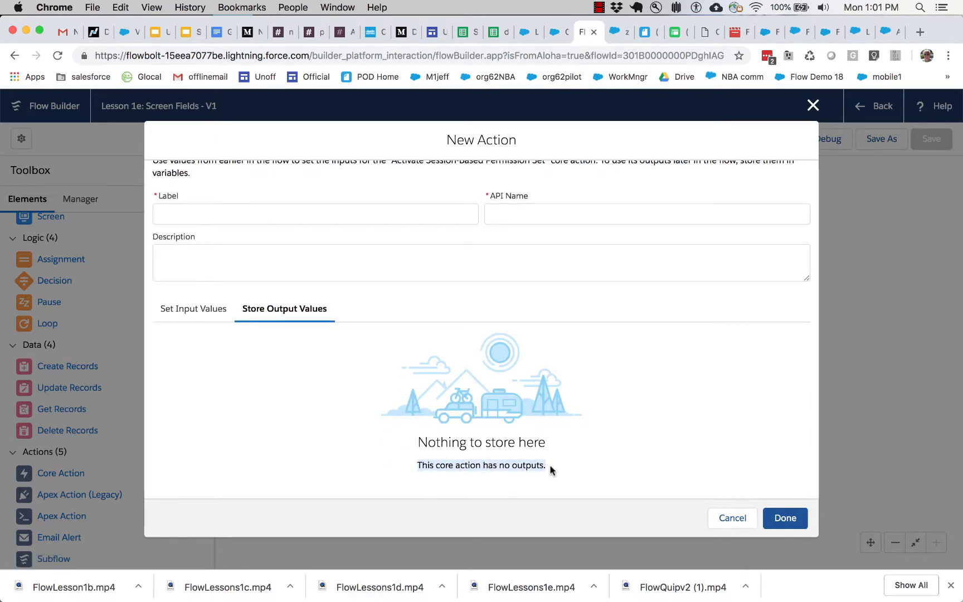
scroll(334, 327, up, 3)
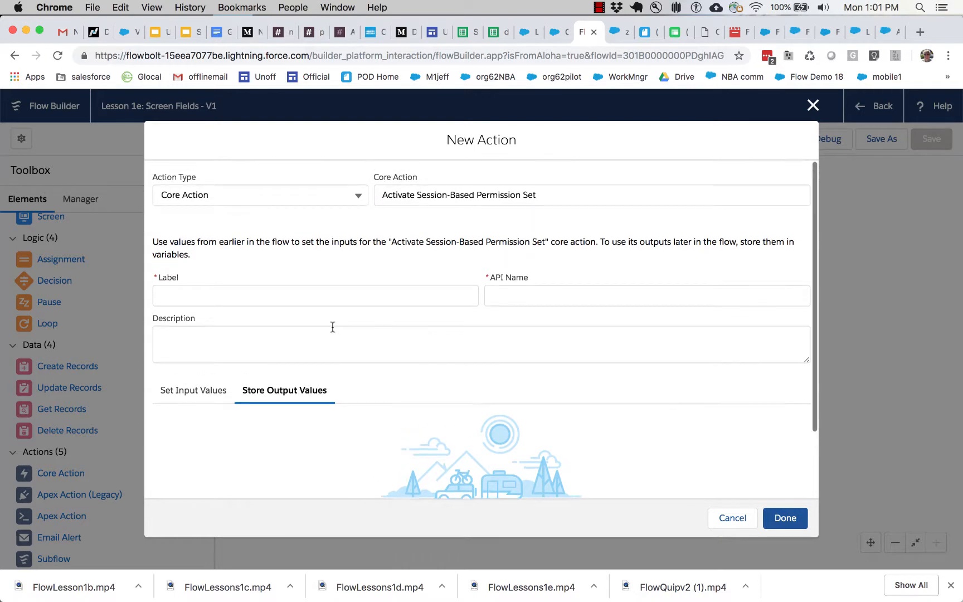
click(731, 518)
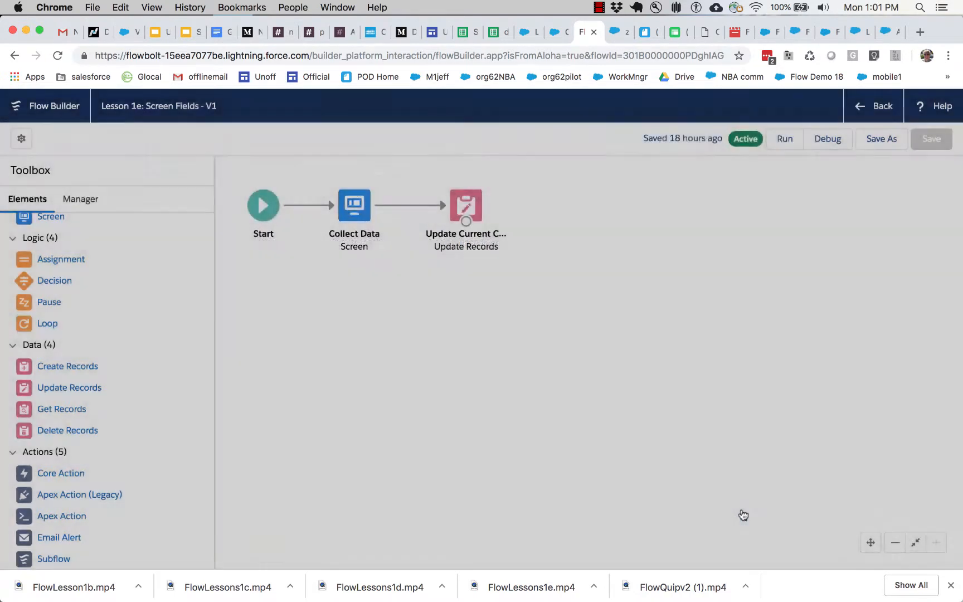
Step: Start another new core action and browse the available core actions, from Send Email and Post to Chatter back to Change Priority
drag(69, 473, 368, 319)
click(408, 258)
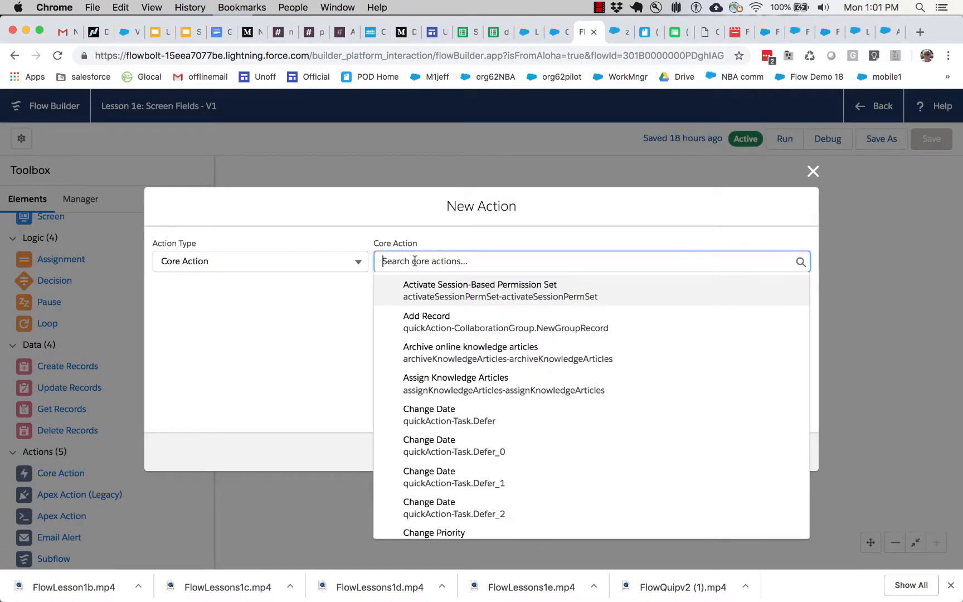
scroll(463, 504, down, 5)
scroll(463, 504, down, 10)
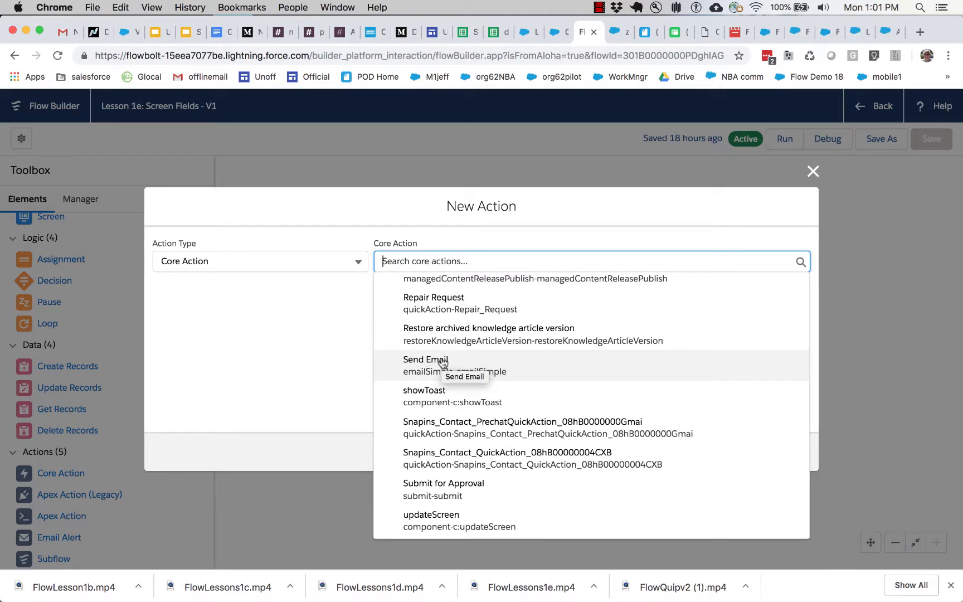
scroll(429, 399, up, 5)
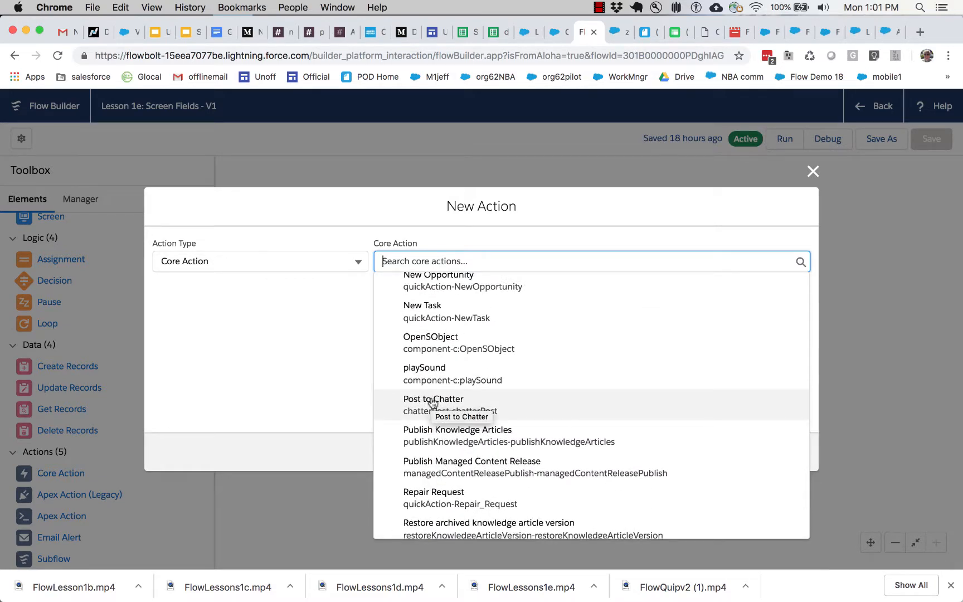
scroll(433, 402, up, 5)
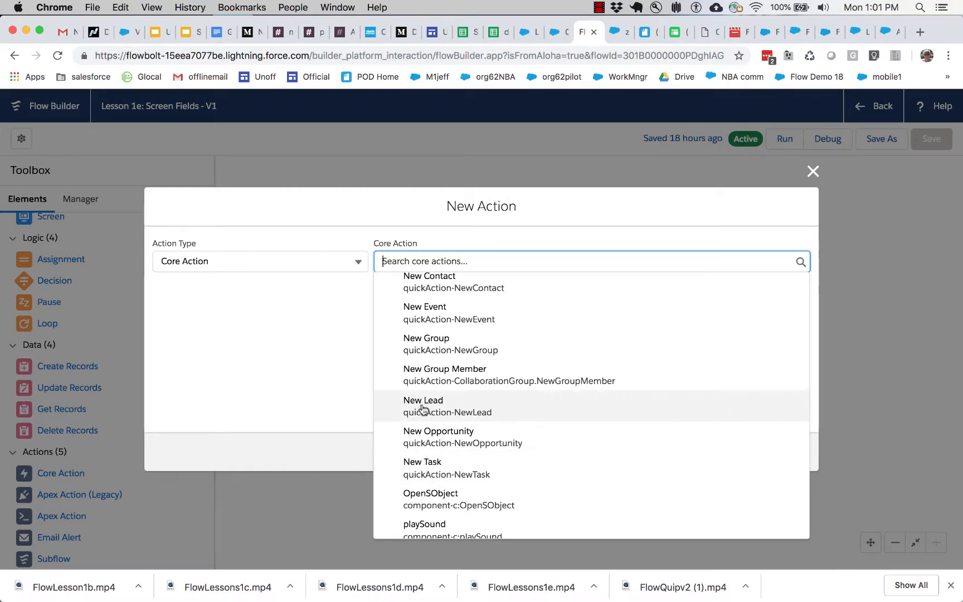
scroll(435, 402, up, 4)
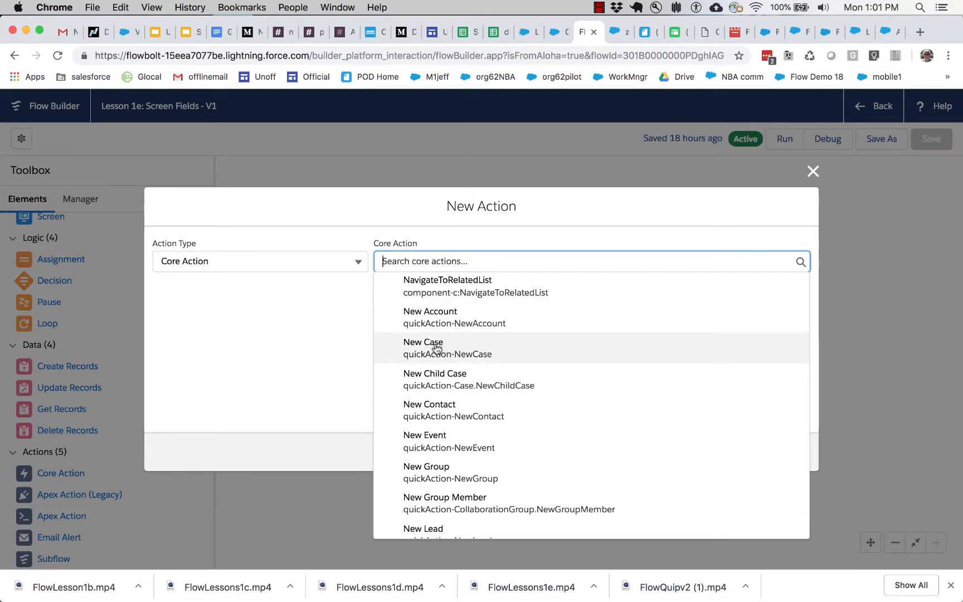
scroll(437, 347, up, 3)
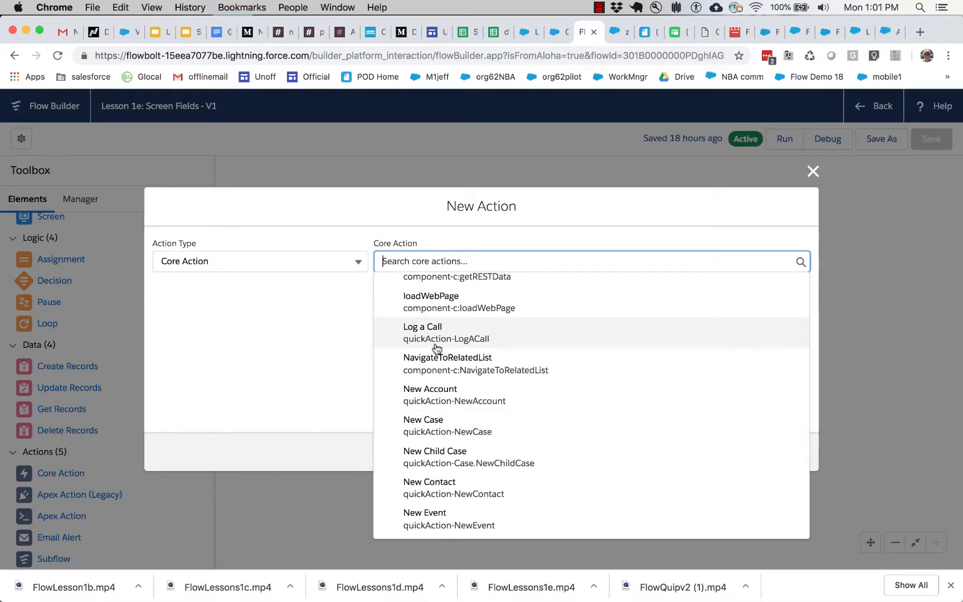
scroll(436, 347, up, 2)
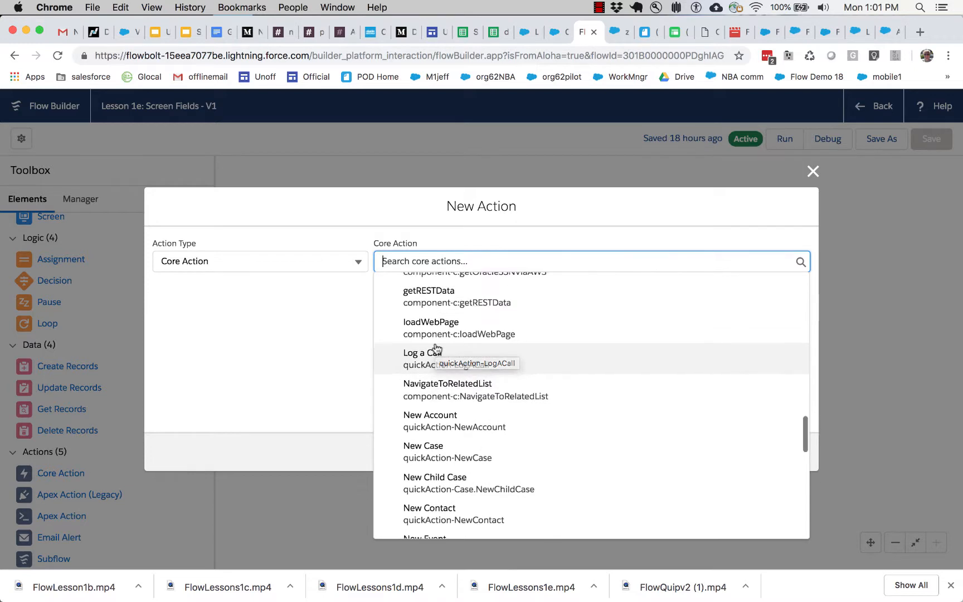
scroll(437, 347, up, 2)
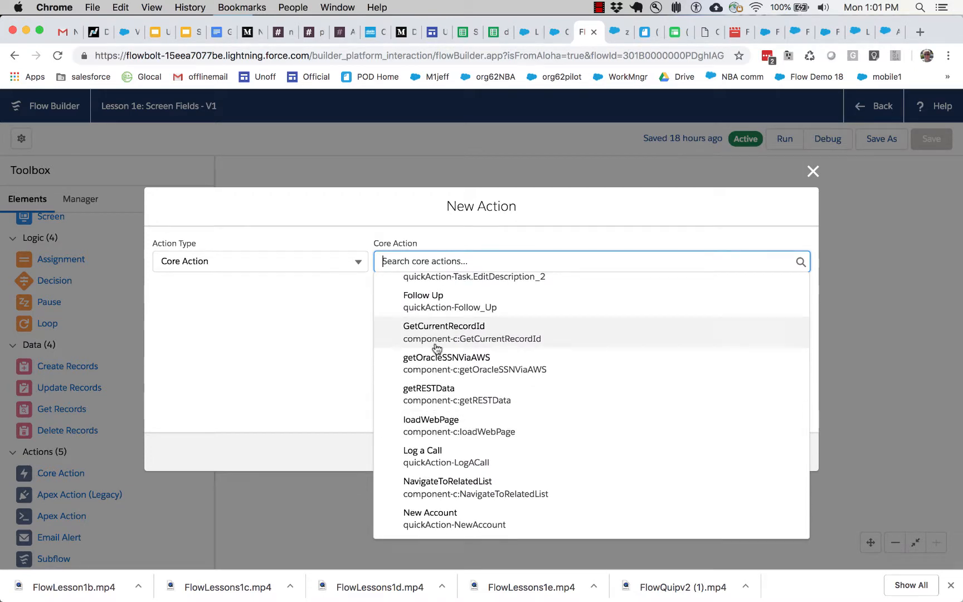
scroll(437, 347, up, 2)
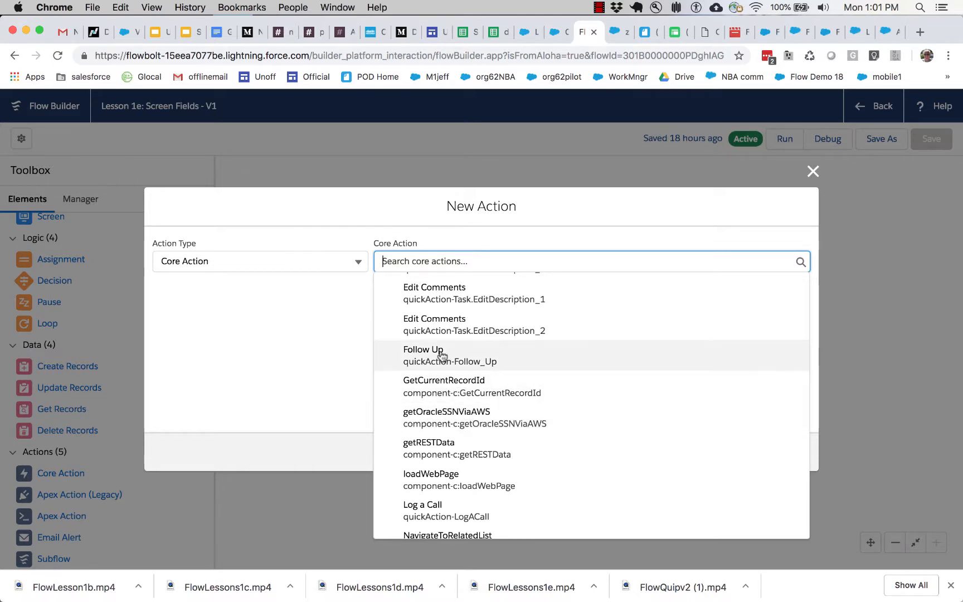
scroll(442, 356, up, 1)
scroll(442, 357, up, 4)
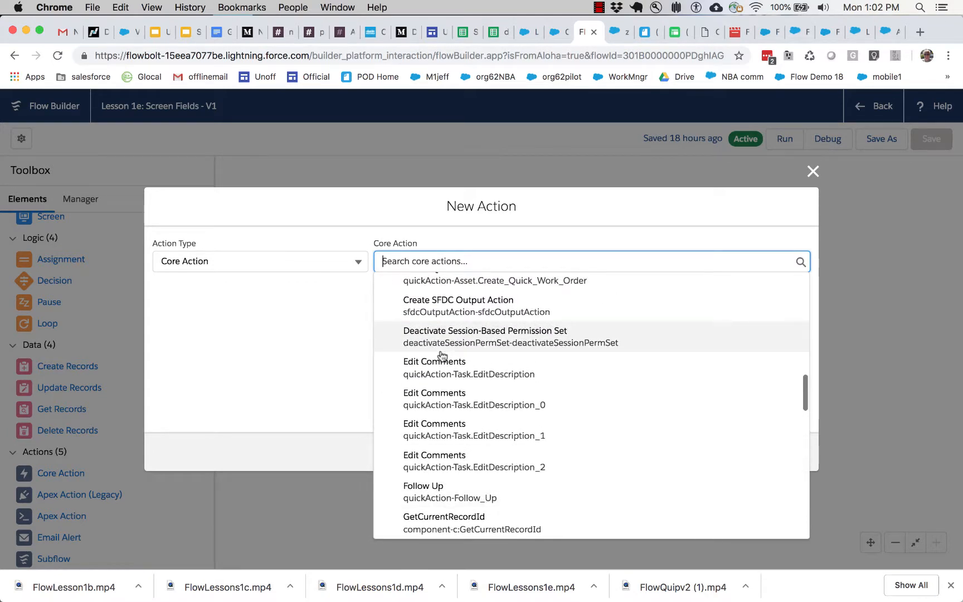
scroll(442, 356, up, 4)
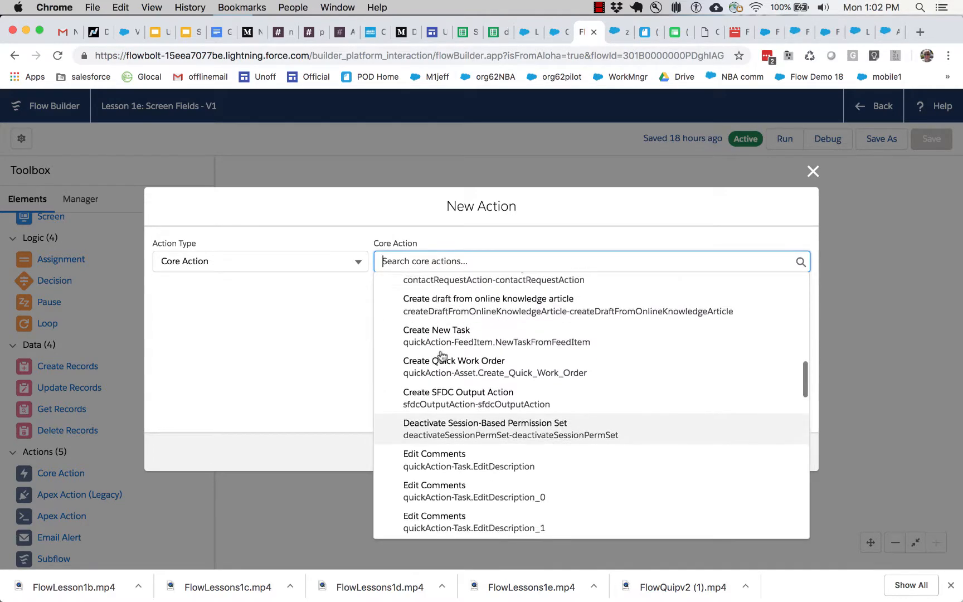
scroll(442, 356, up, 7)
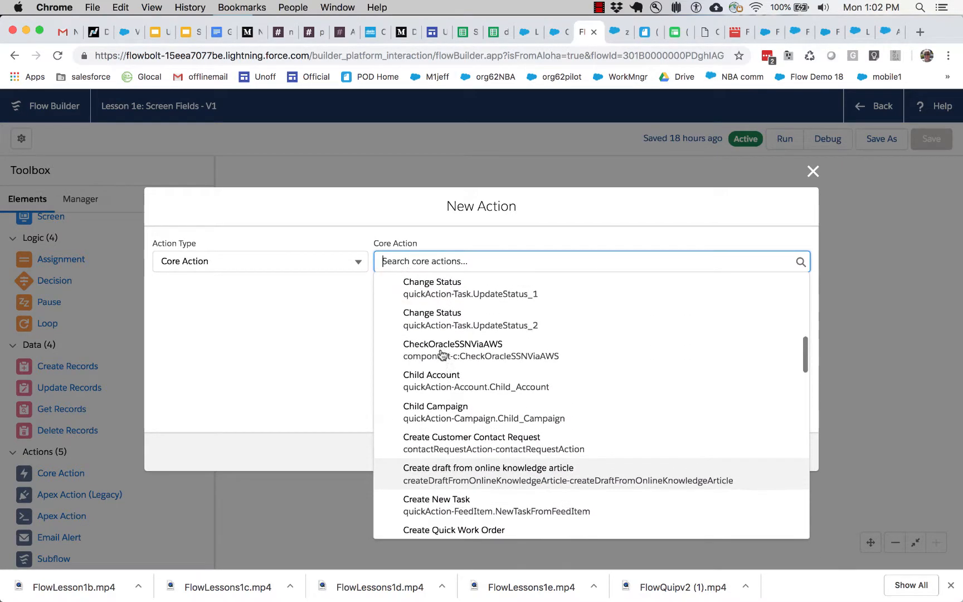
scroll(442, 356, up, 1)
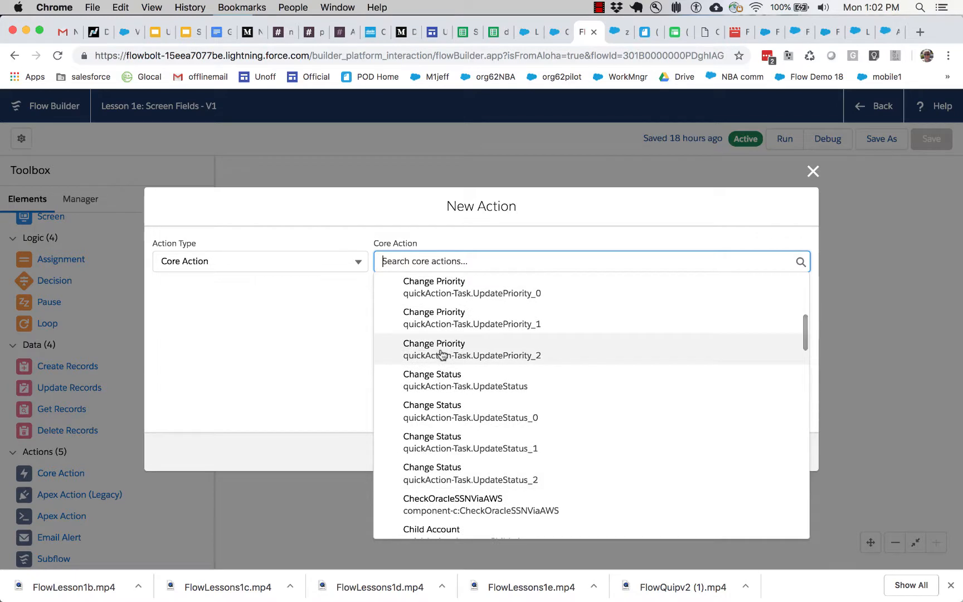
Step: Change the new action's type to Apex Action and browse the list of available Apex actions
click(350, 311)
click(346, 250)
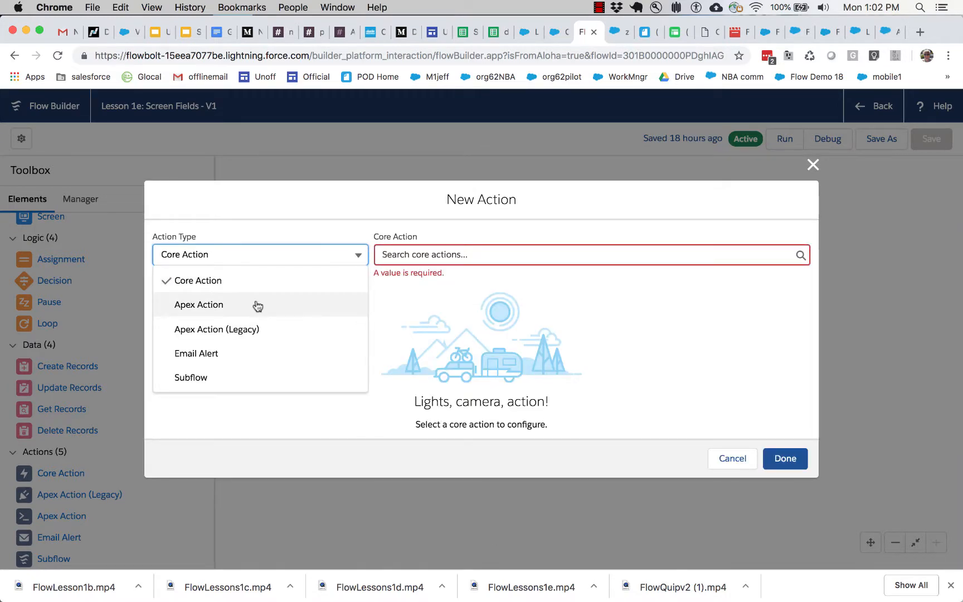
click(258, 308)
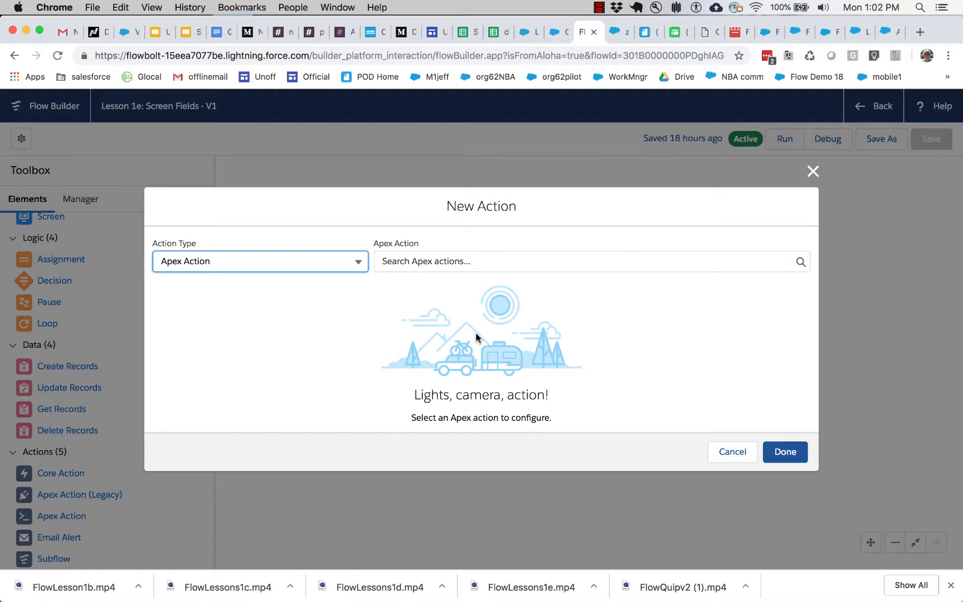
click(549, 262)
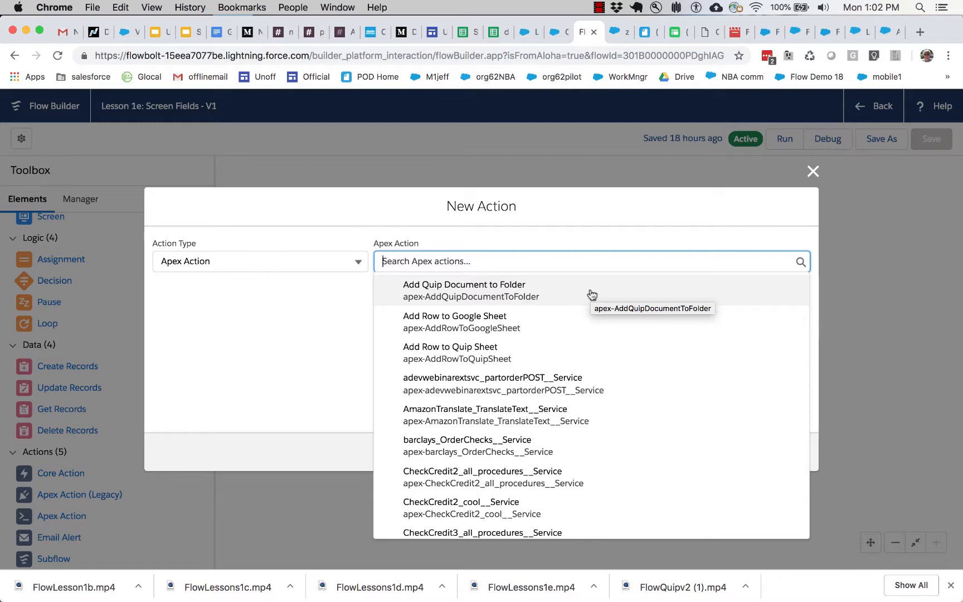
scroll(592, 294, down, 5)
scroll(592, 295, up, 5)
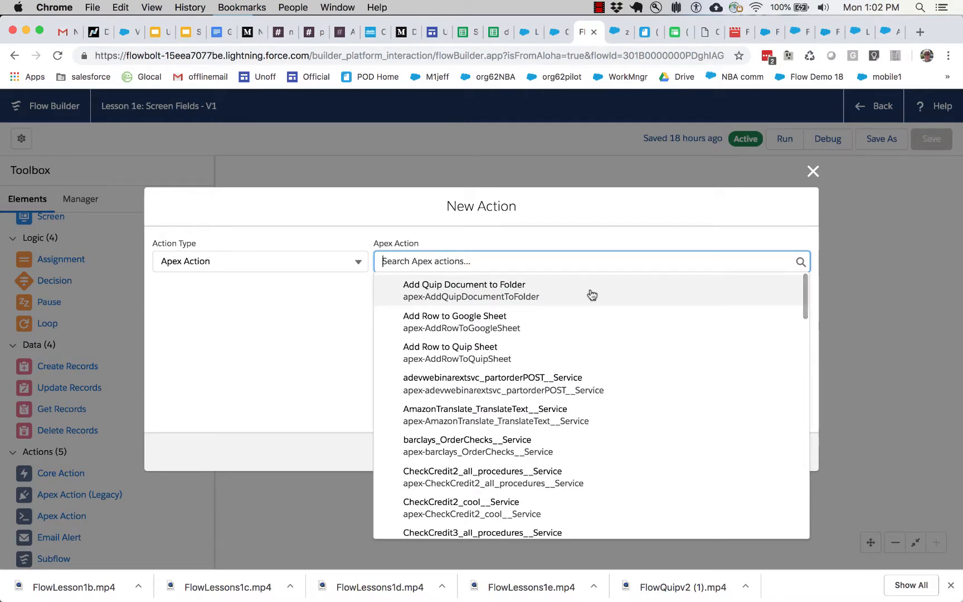
Step: Search the Apex actions for "quip" and select Get Quip Sheet Data for the new action
text(quip)
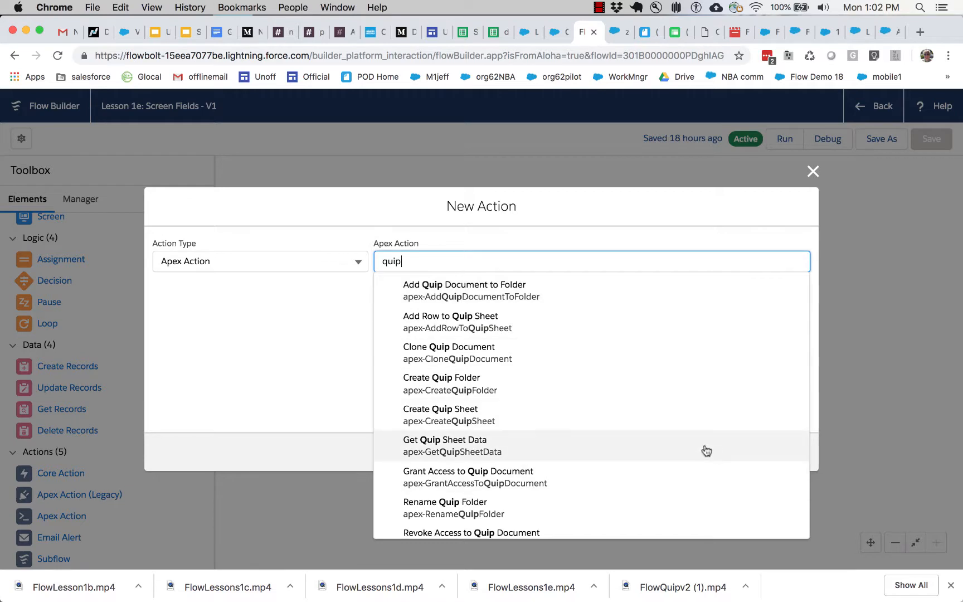
scroll(706, 450, down, 2)
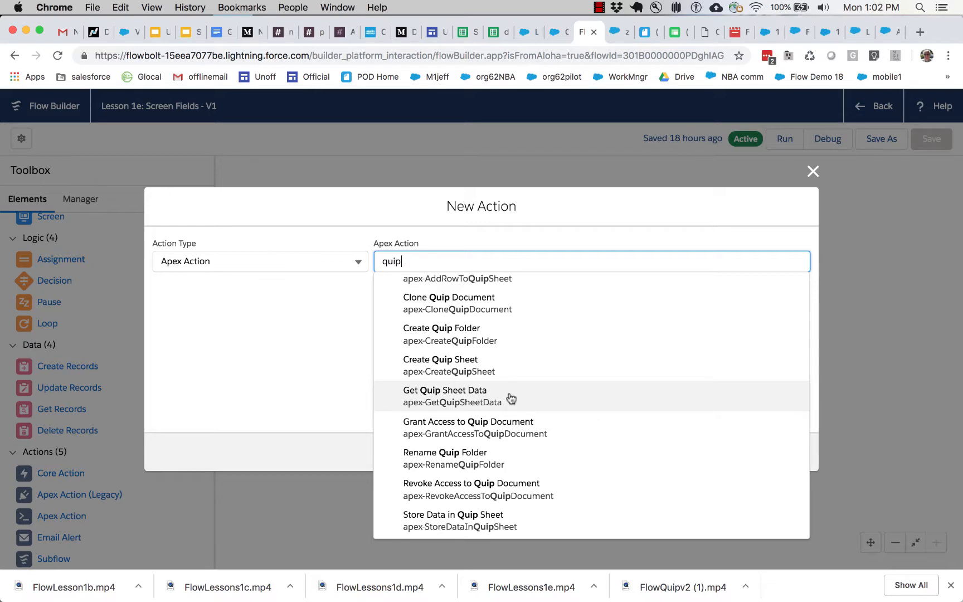
click(509, 396)
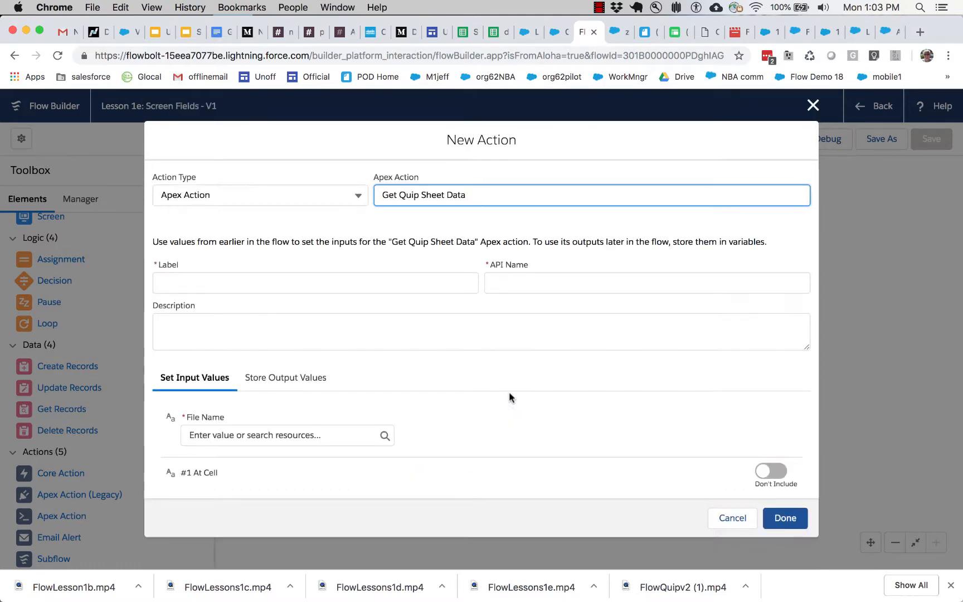
Step: Examine the input values of the Get Quip Sheet Data action, including the optional Sheet Name value, and discard the new action
scroll(301, 447, down, 10)
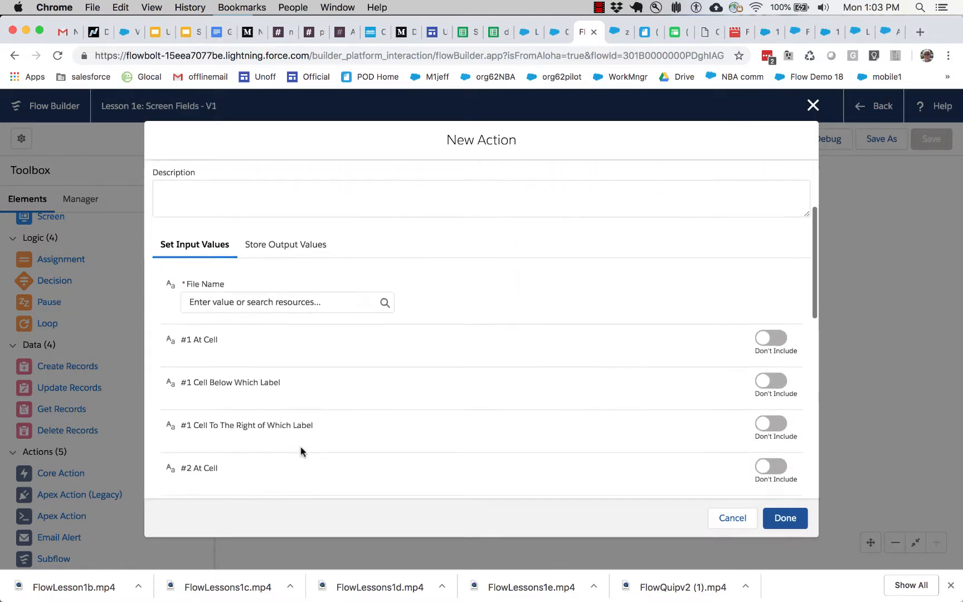
scroll(300, 447, down, 6)
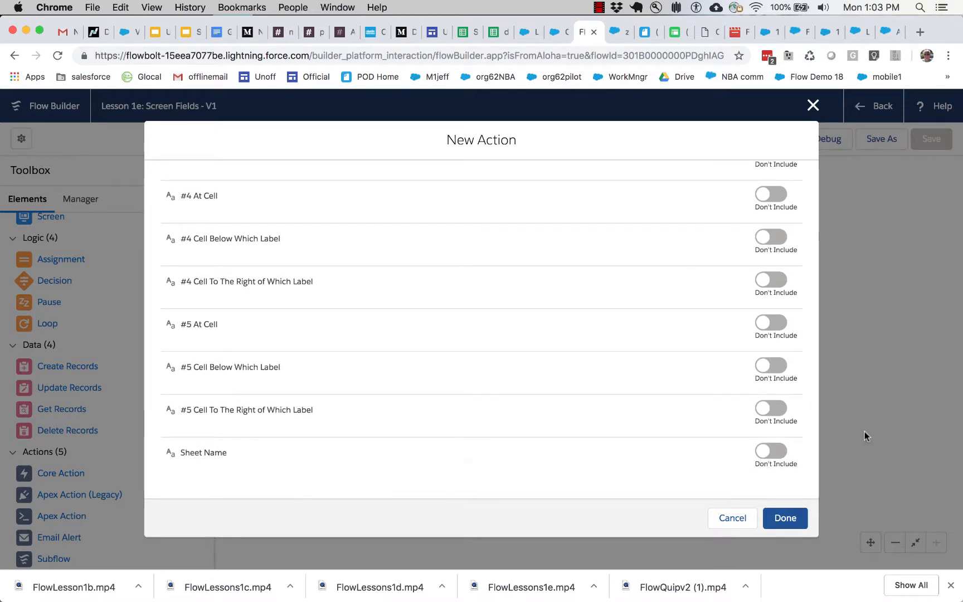
click(779, 451)
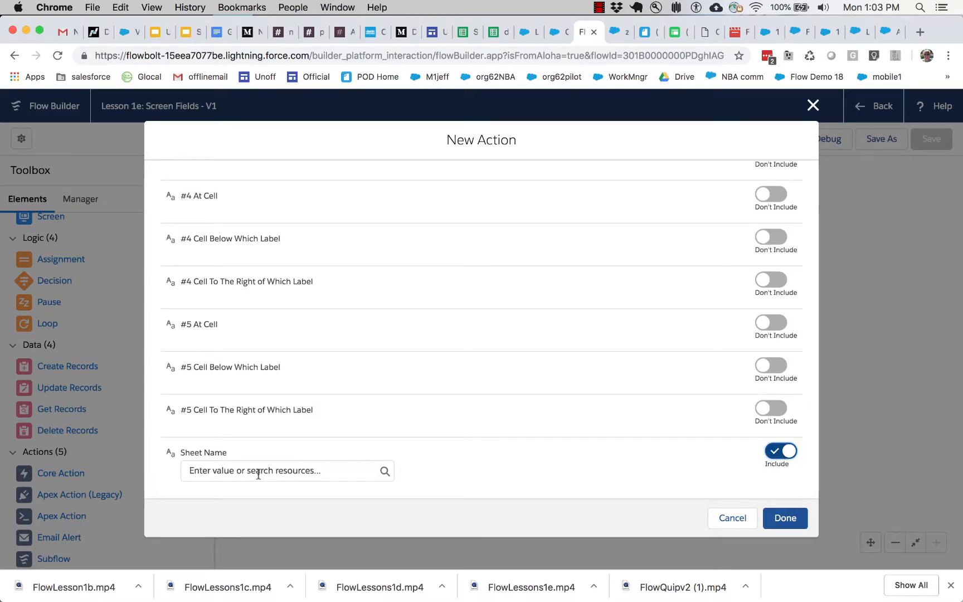
scroll(352, 432, up, 15)
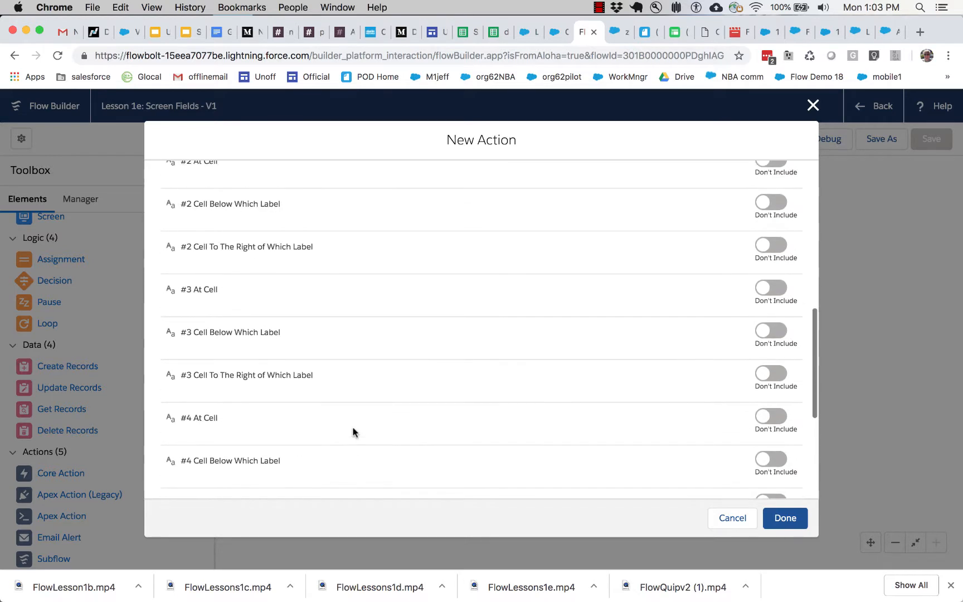
scroll(353, 432, up, 5)
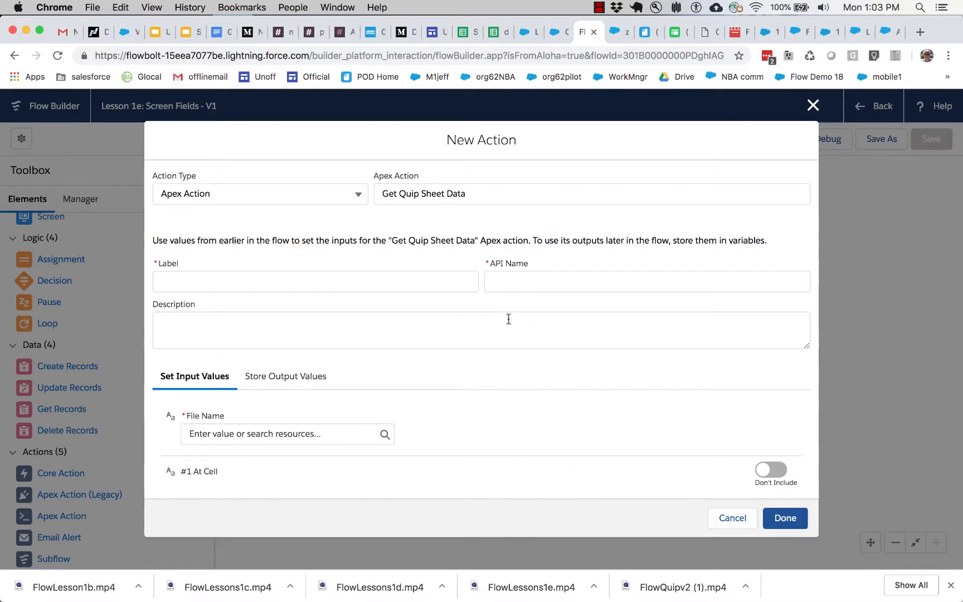
click(733, 518)
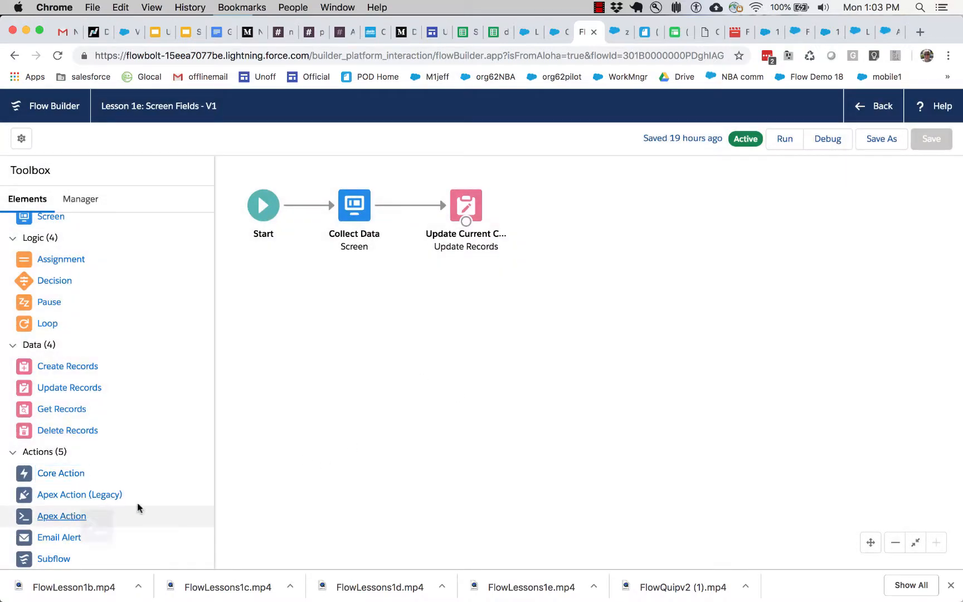
Step: Add a new Apex action to the canvas and select Add Quip Document to Folder for it
drag(82, 513, 426, 367)
click(399, 257)
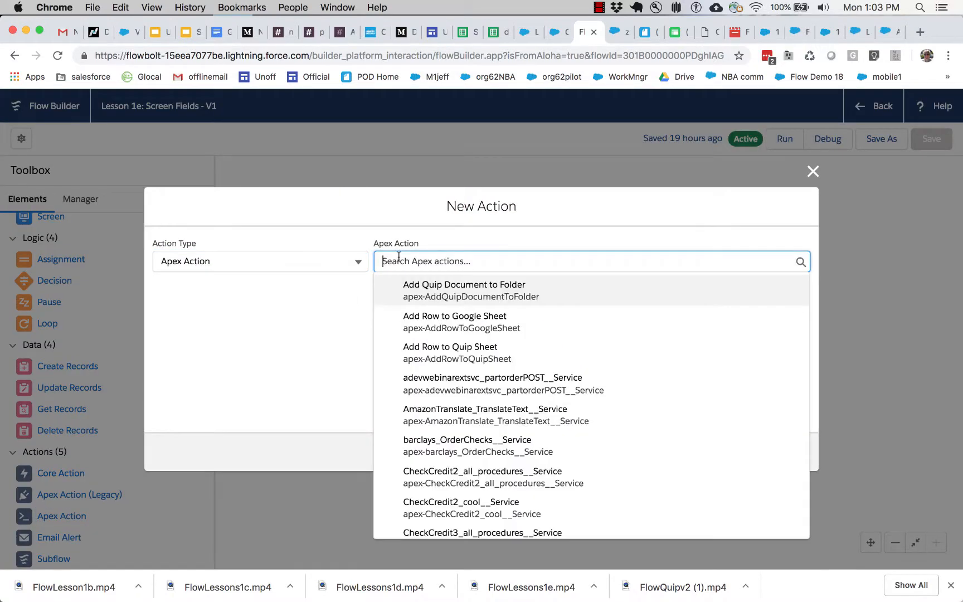
click(423, 290)
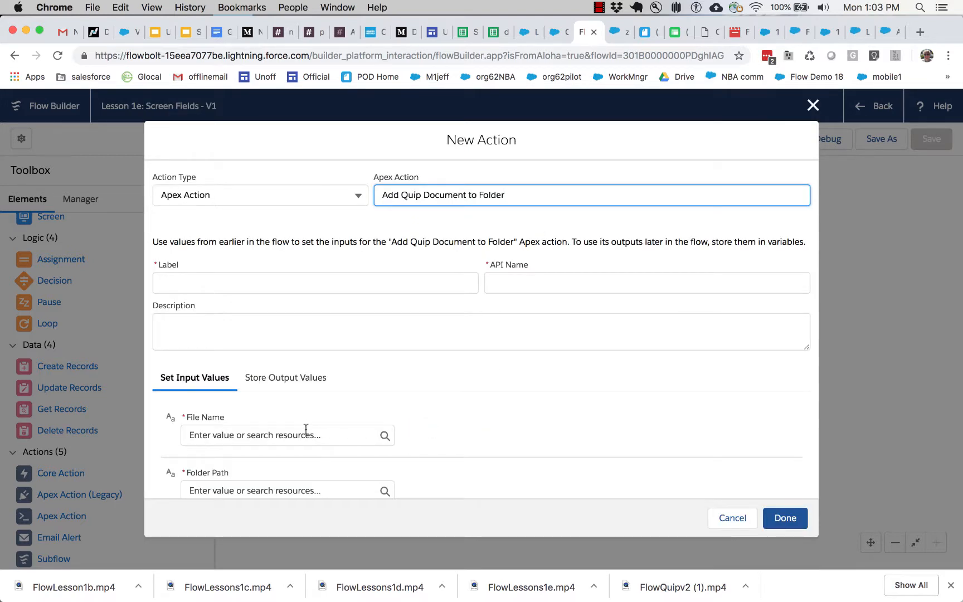
Step: Set the action's File Name input to xx and its Folder Path input to ddd
click(299, 436)
text(xx)
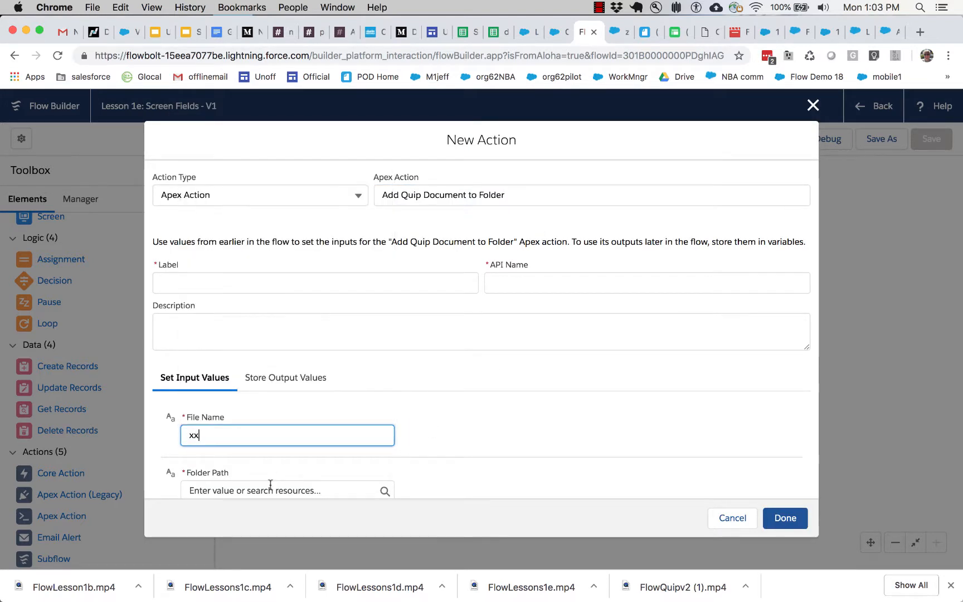
click(274, 487)
text(ddd)
scroll(281, 477, down, 1)
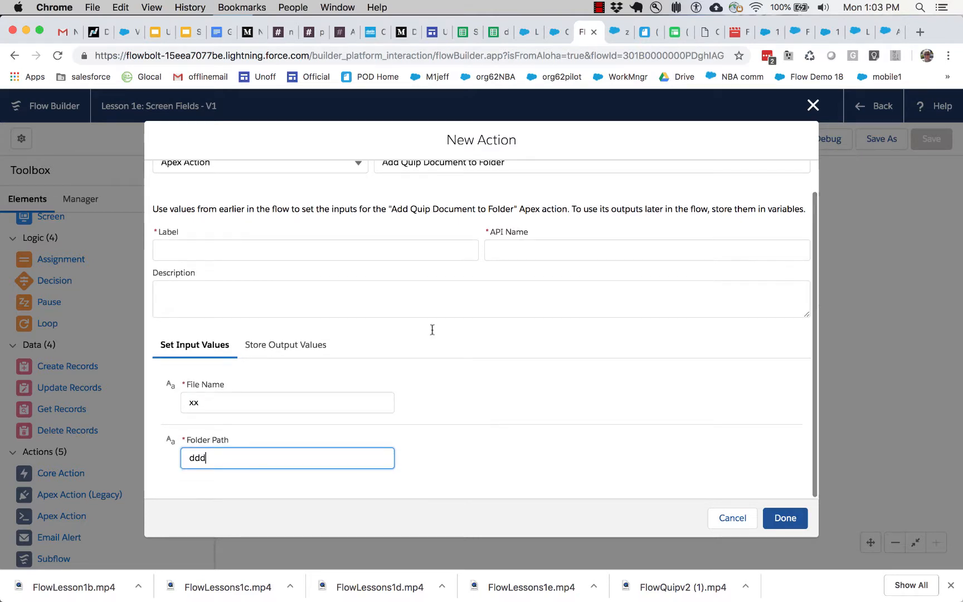
Step: Label the Apex action "test example", accept the API name test_example, and finish the action
click(385, 249)
text(sss)
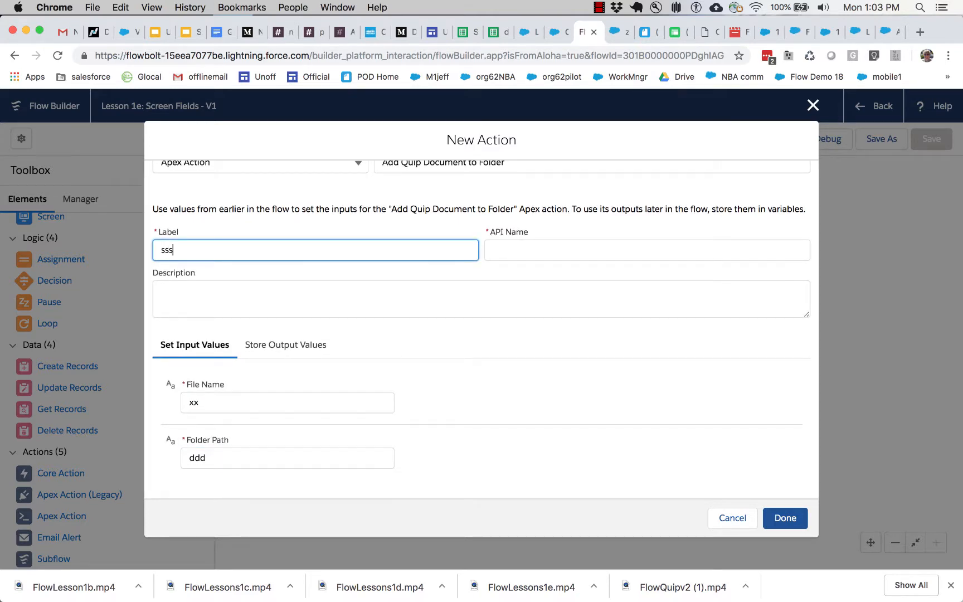
text(test example)
key(Tab)
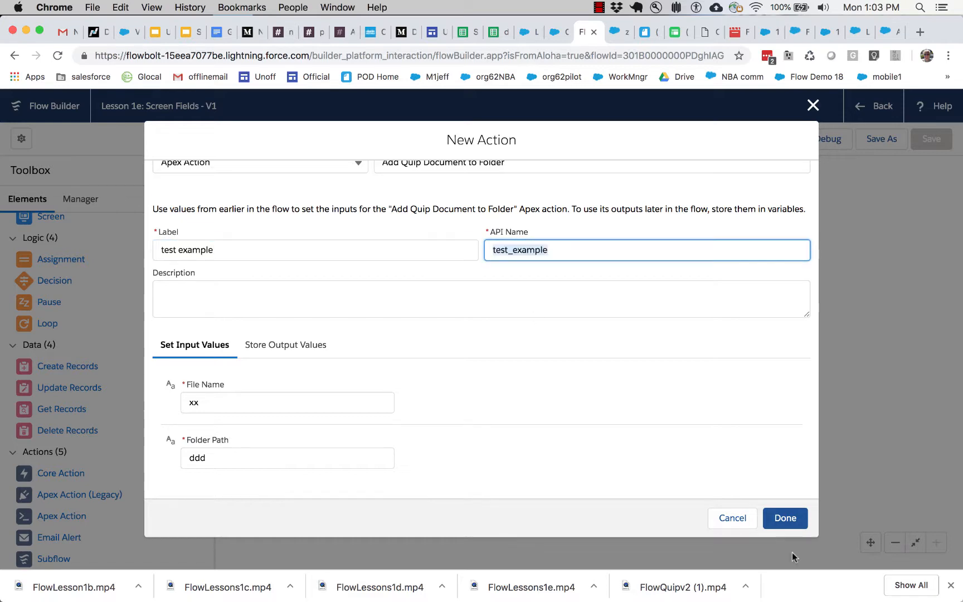
click(783, 518)
Step: Place the test example action in line after the Update Records element and connect the Update Records element to it
drag(444, 380, 582, 206)
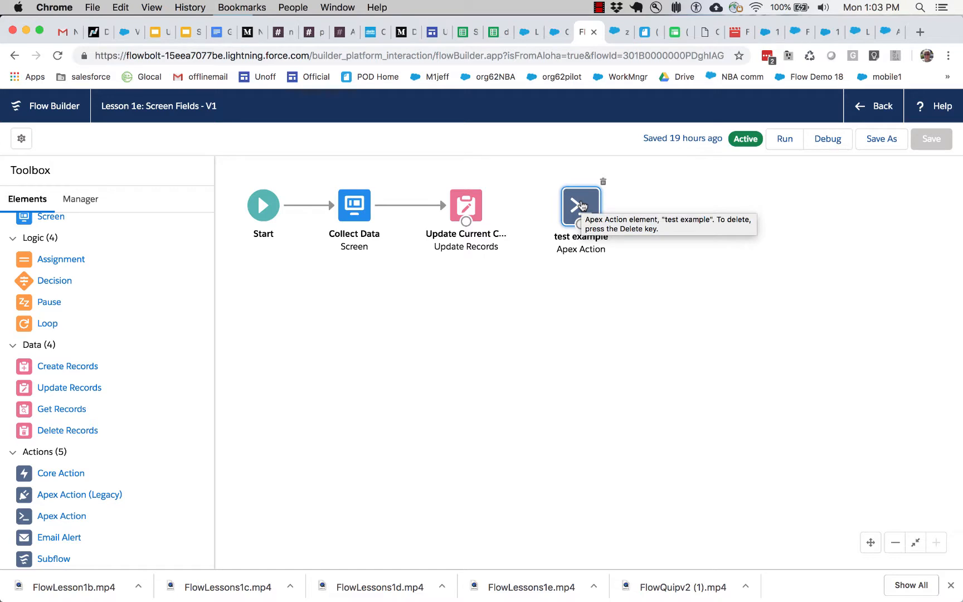
drag(583, 205, 581, 209)
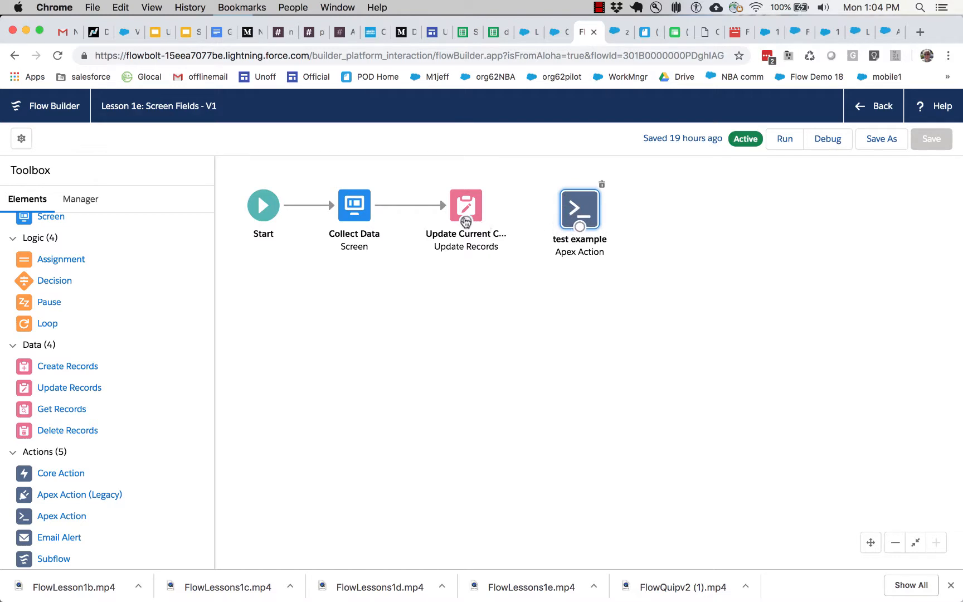
drag(466, 222, 586, 209)
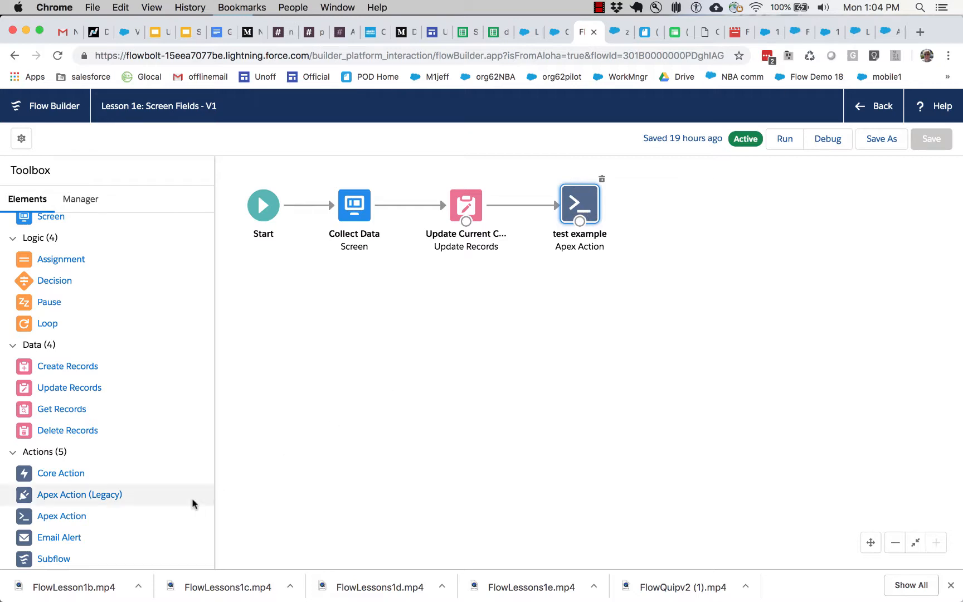
Step: Add a new subflow to the canvas and choose QueryOracleonAWS from the available flows
scroll(194, 504, down, 1)
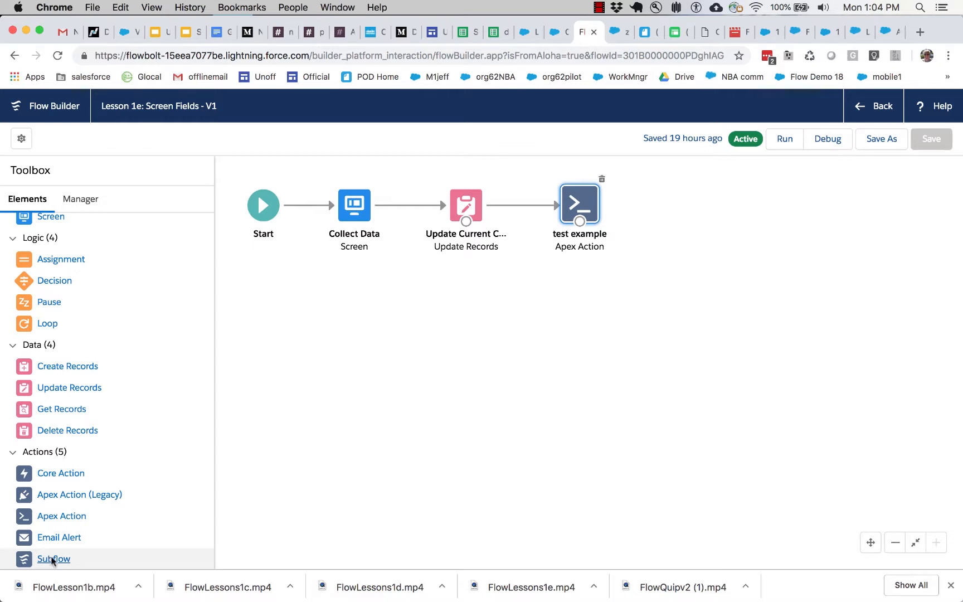
drag(52, 560, 426, 332)
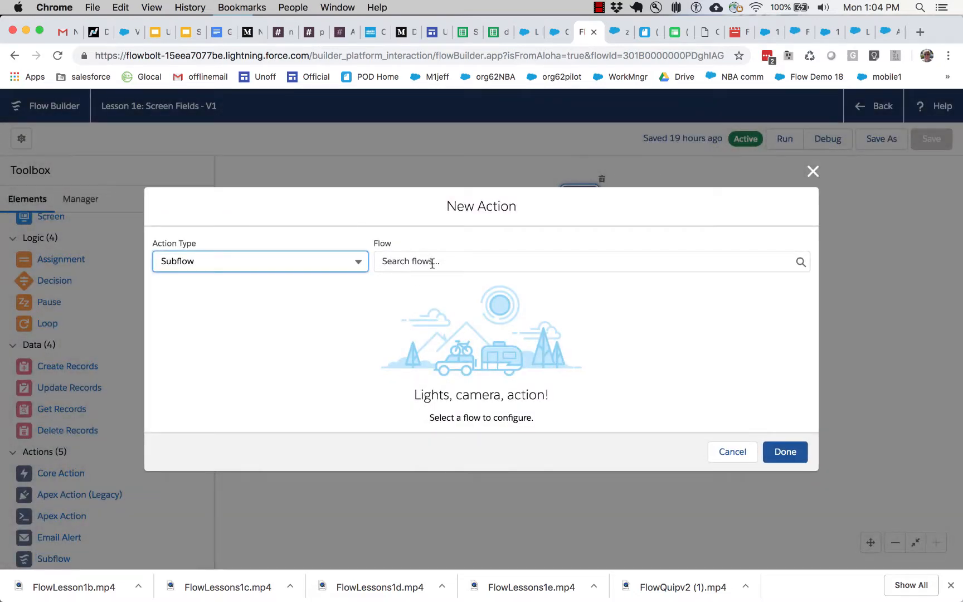
click(432, 261)
scroll(446, 429, down, 1)
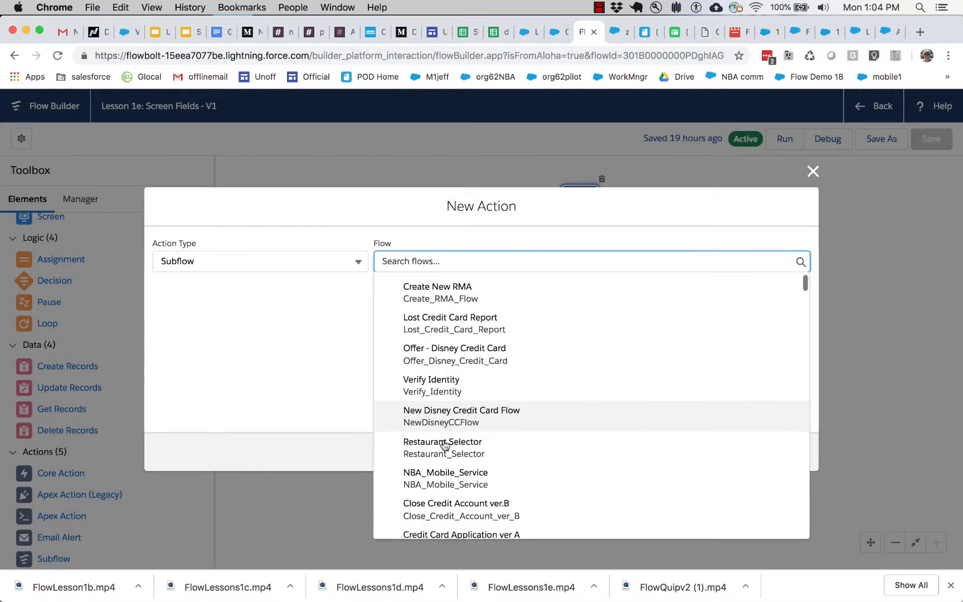
scroll(444, 444, down, 8)
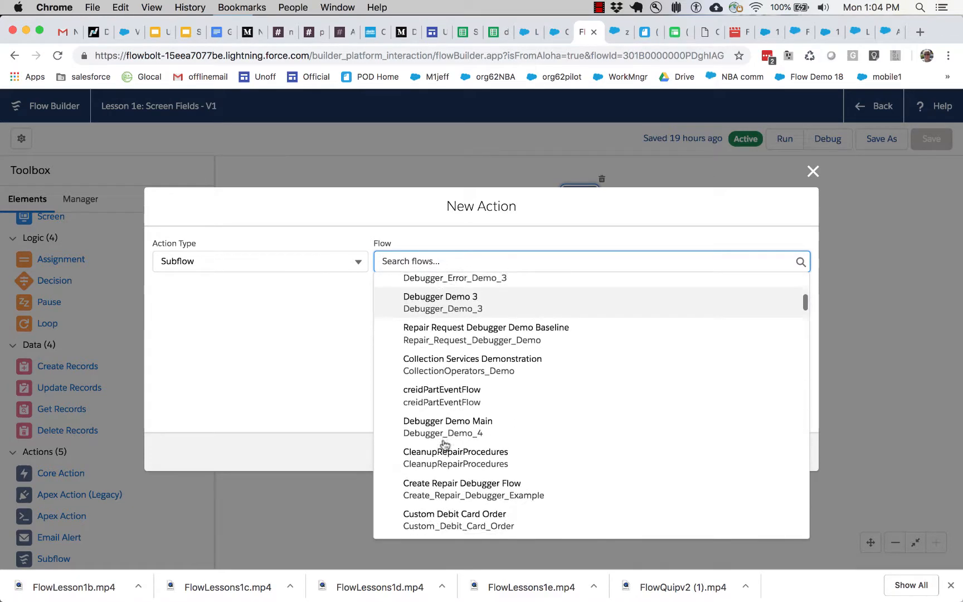
scroll(444, 444, down, 6)
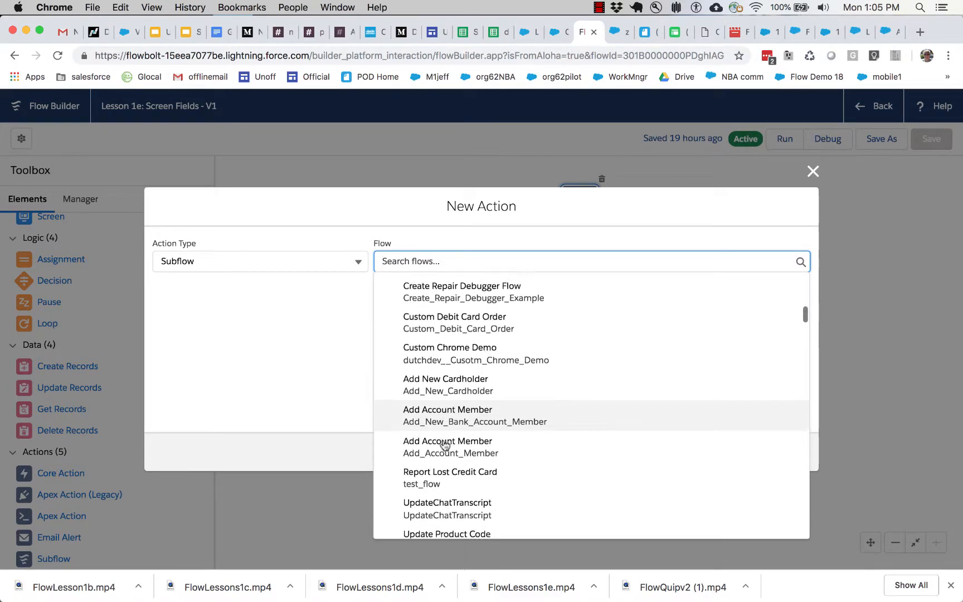
scroll(444, 445, down, 6)
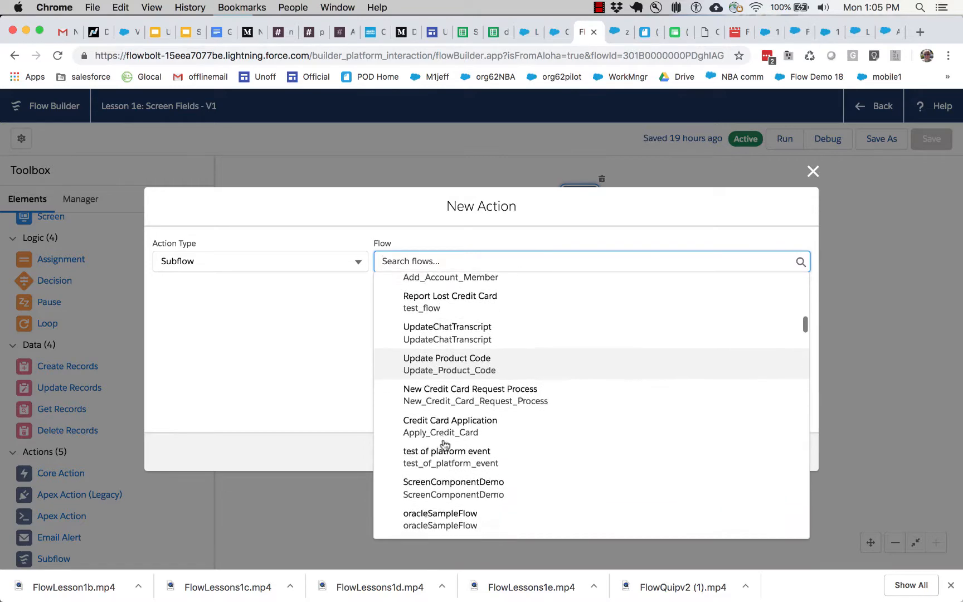
scroll(444, 444, down, 6)
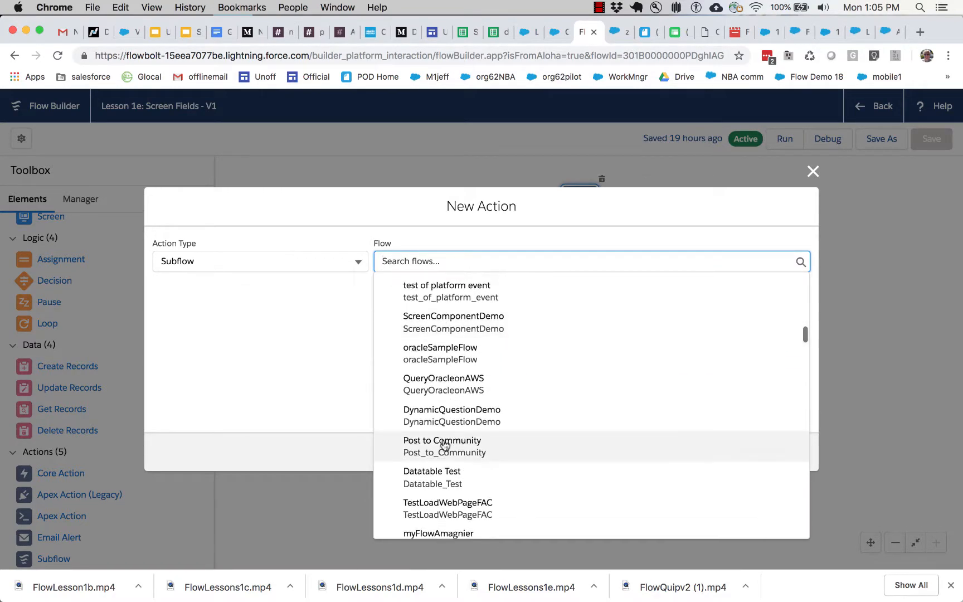
scroll(444, 444, down, 1)
click(445, 359)
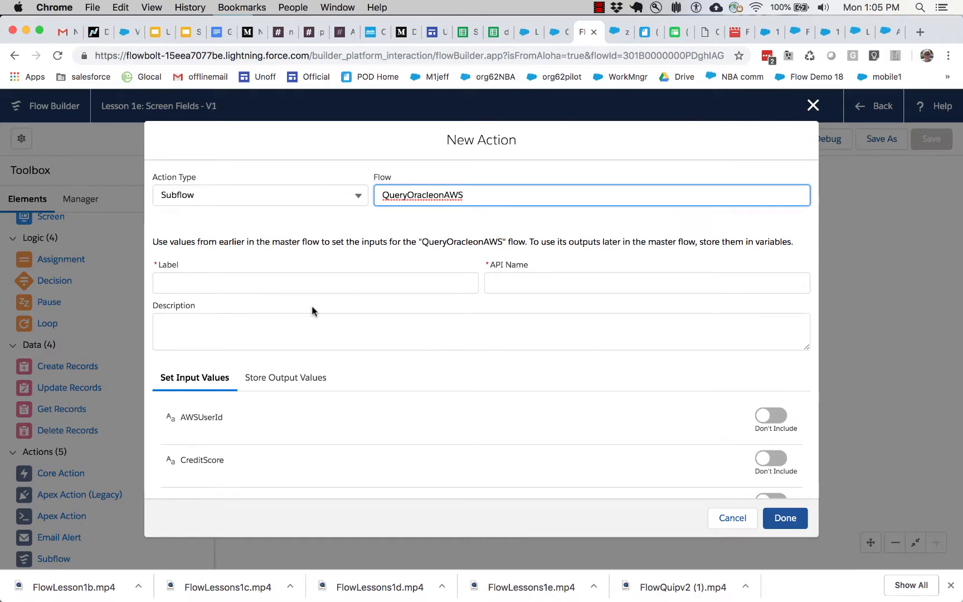
Step: Review the subflow's input values, label it "Query Oracle on AWS" with API name Query_Oracle_on_AWS, and finish it
scroll(324, 462, down, 2)
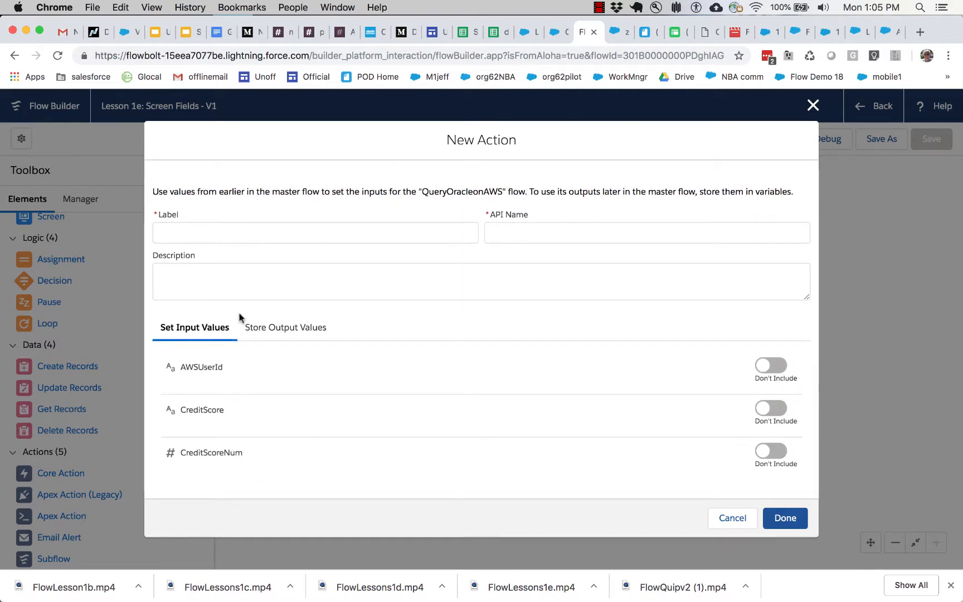
scroll(218, 337, up, 2)
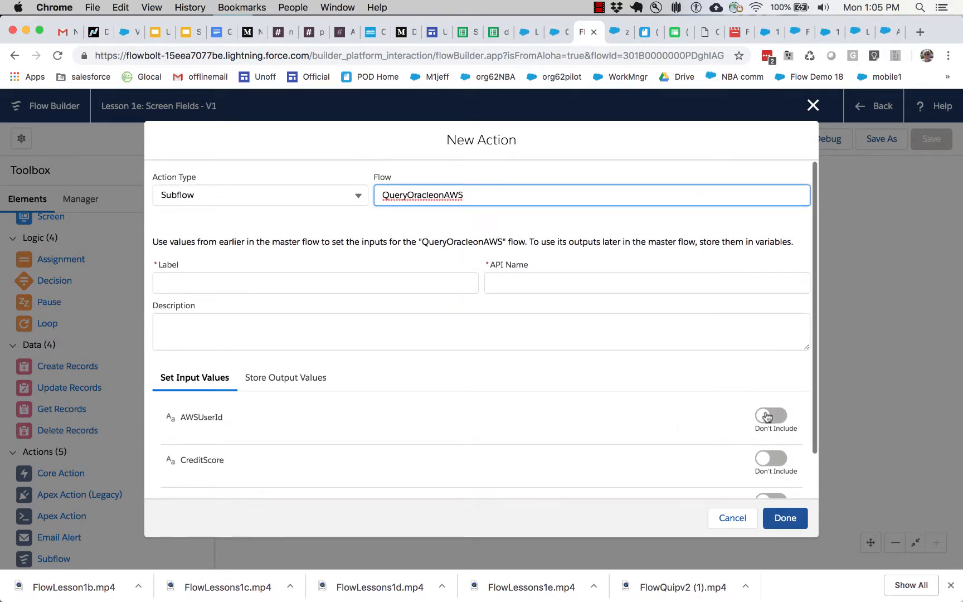
click(358, 271)
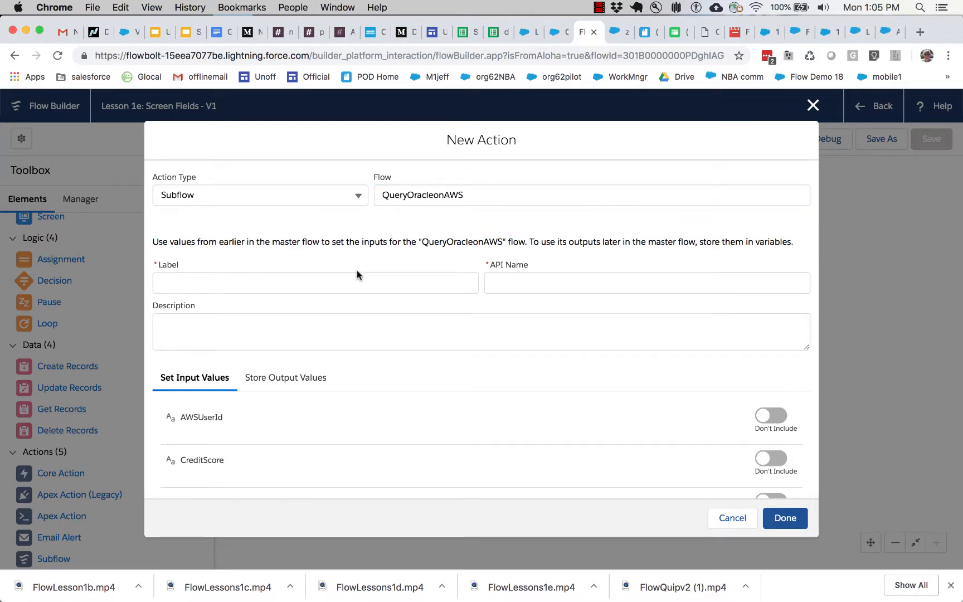
click(353, 280)
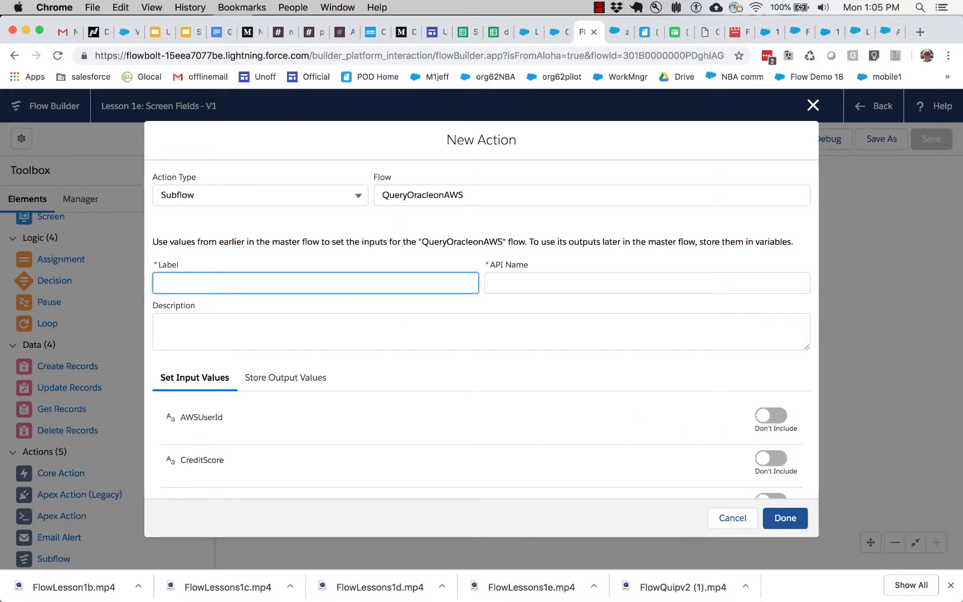
text(Query Oracle on)
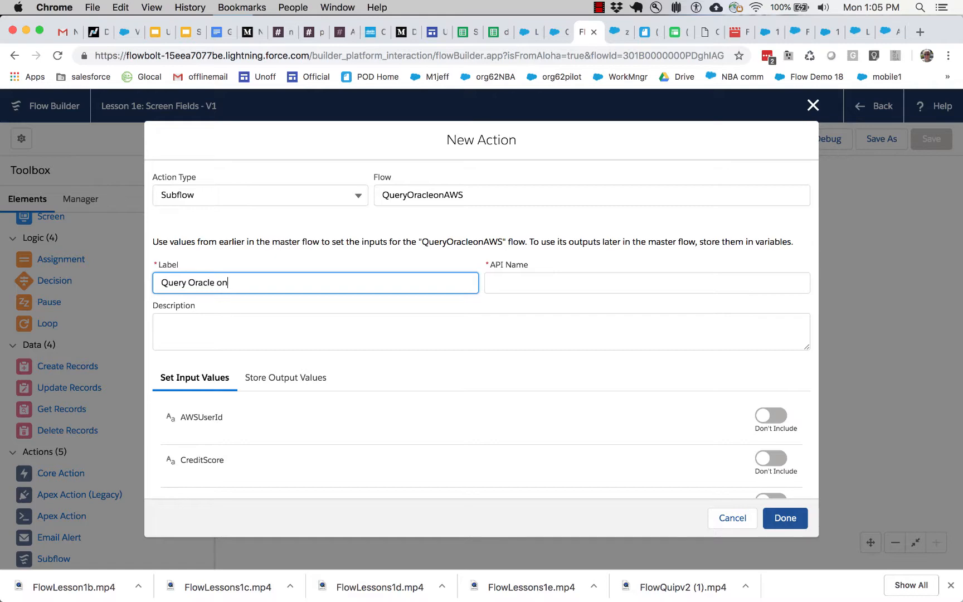
text( AWS)
key(Tab)
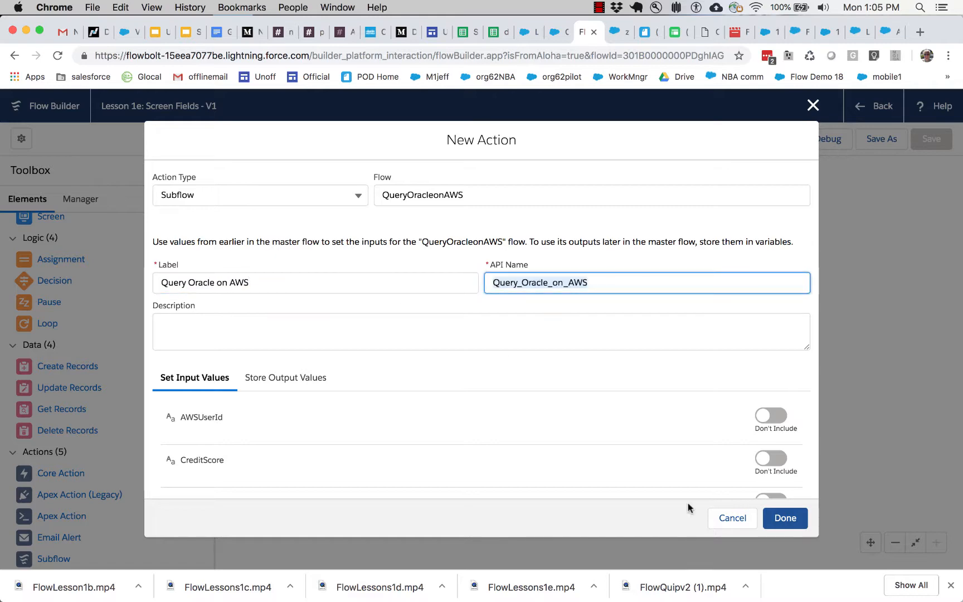
click(785, 518)
Step: Place the Query Oracle on AWS subflow in line after the test example action and connect the action to it
drag(426, 349, 697, 210)
drag(582, 223, 697, 204)
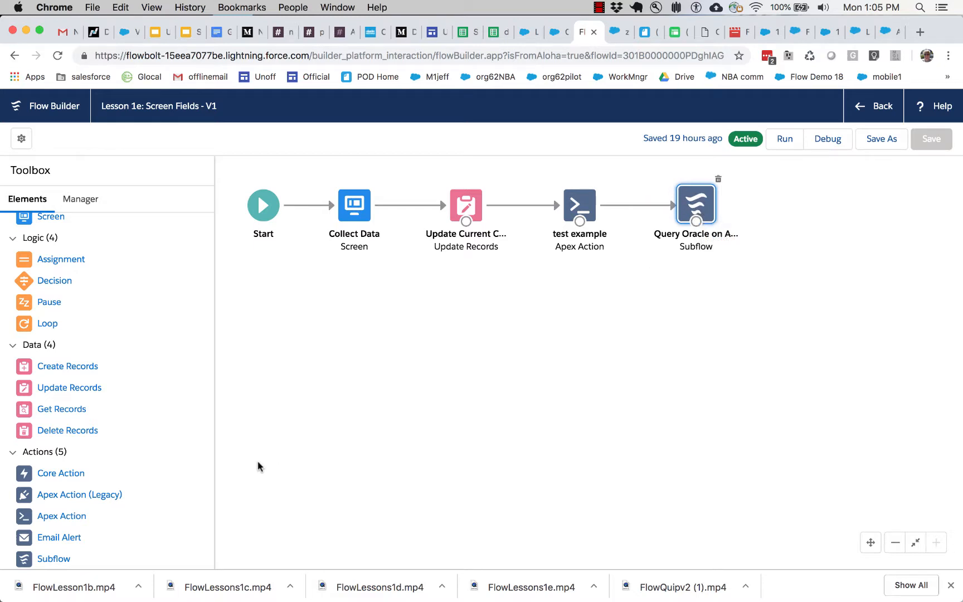
Step: Add a Pause element to the canvas and label it "My Pause"
scroll(148, 439, up, 1)
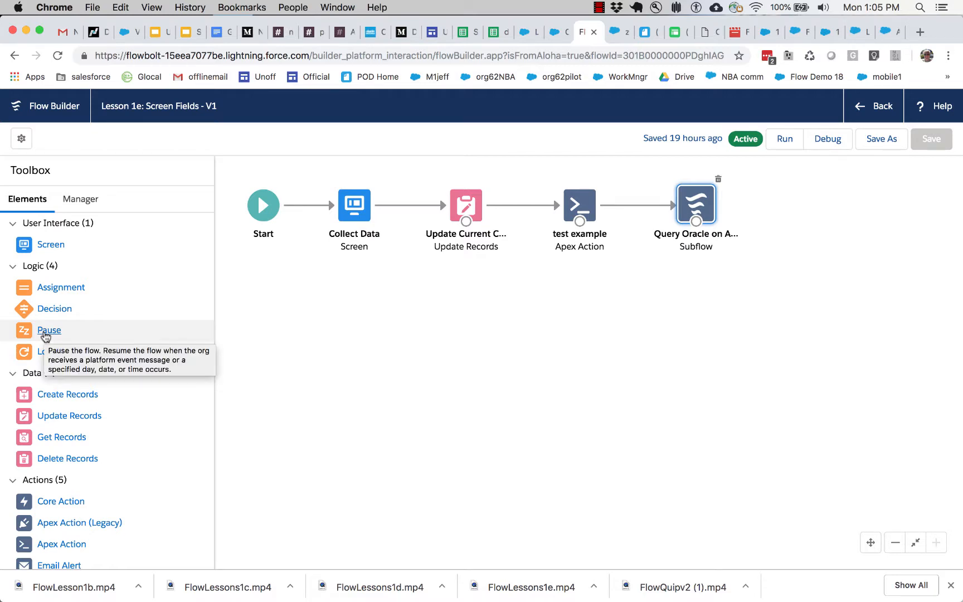
drag(46, 336, 348, 322)
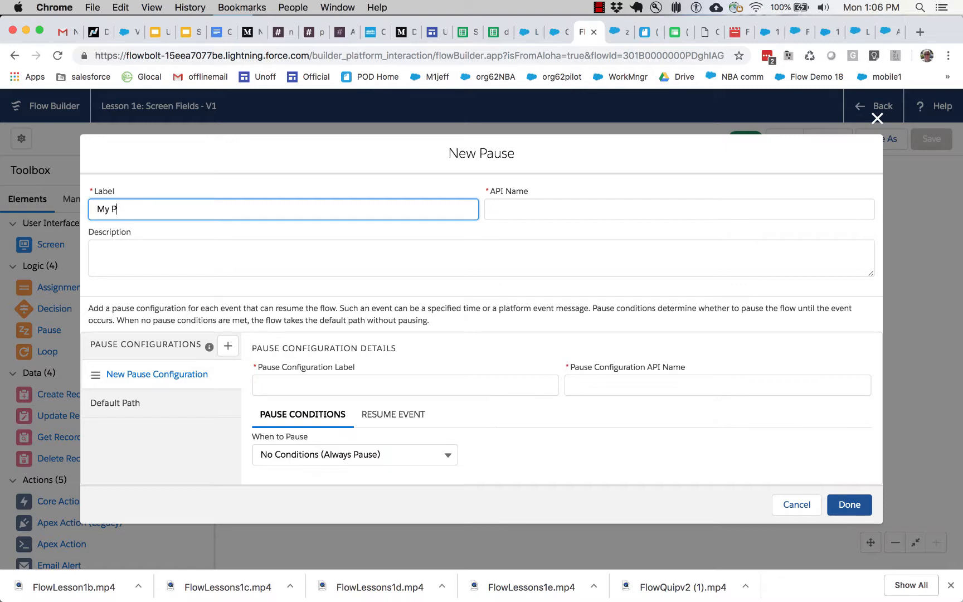
text(ause)
key(Tab)
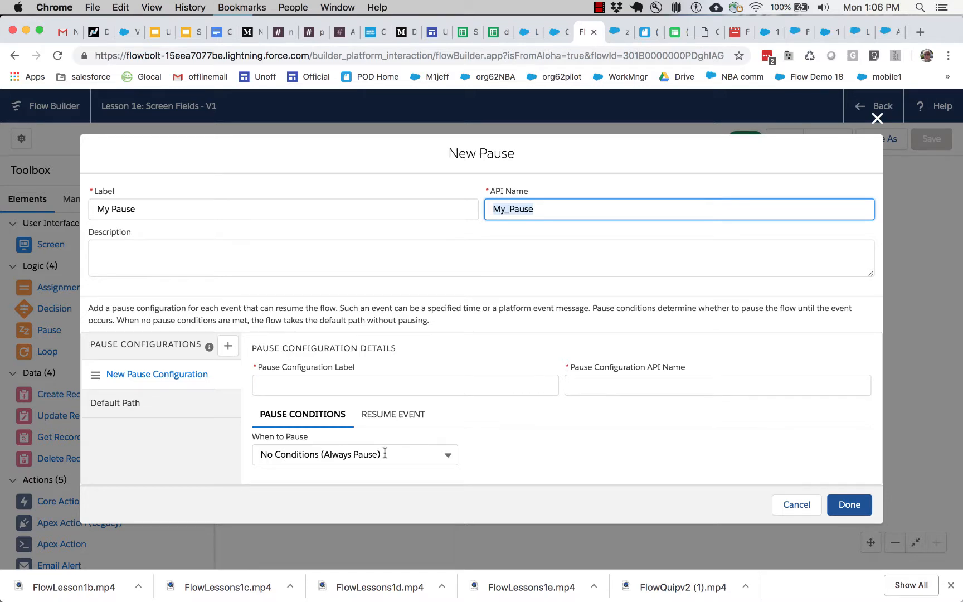
Step: Set the pause's resume event to a specified time with a base time of 01/10/2019 and try to finish the element
click(390, 413)
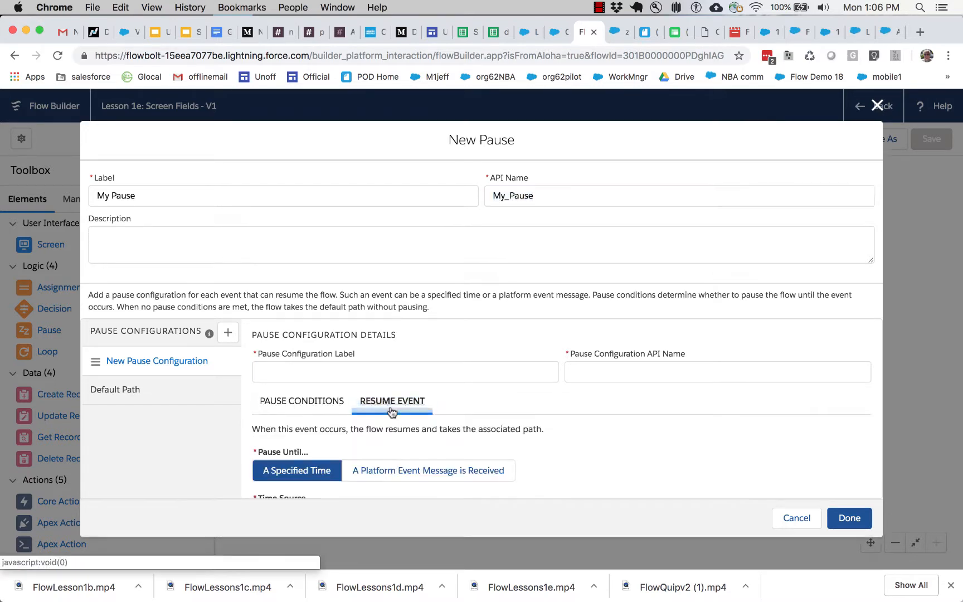
scroll(418, 455, down, 4)
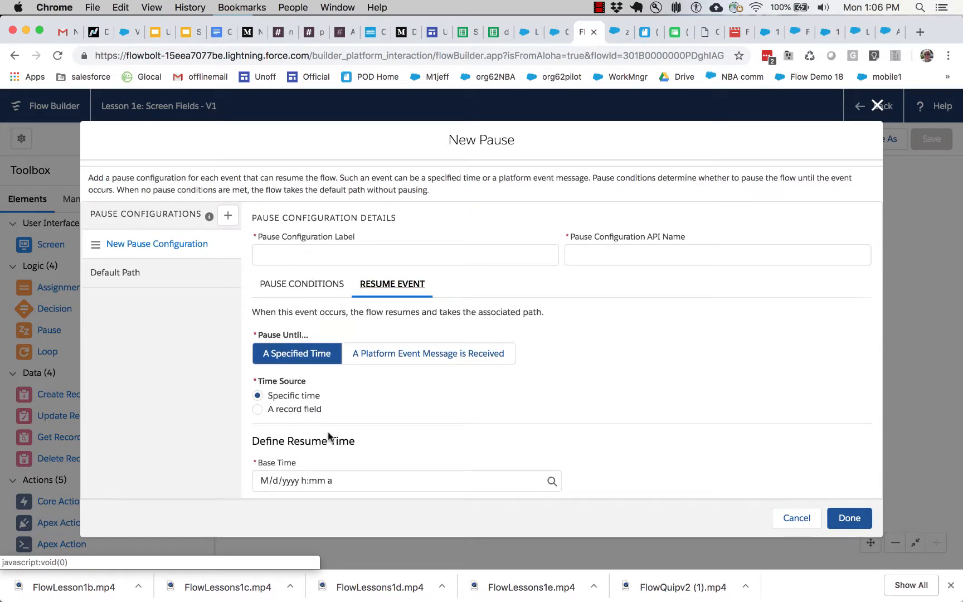
scroll(329, 437, down, 3)
click(392, 399)
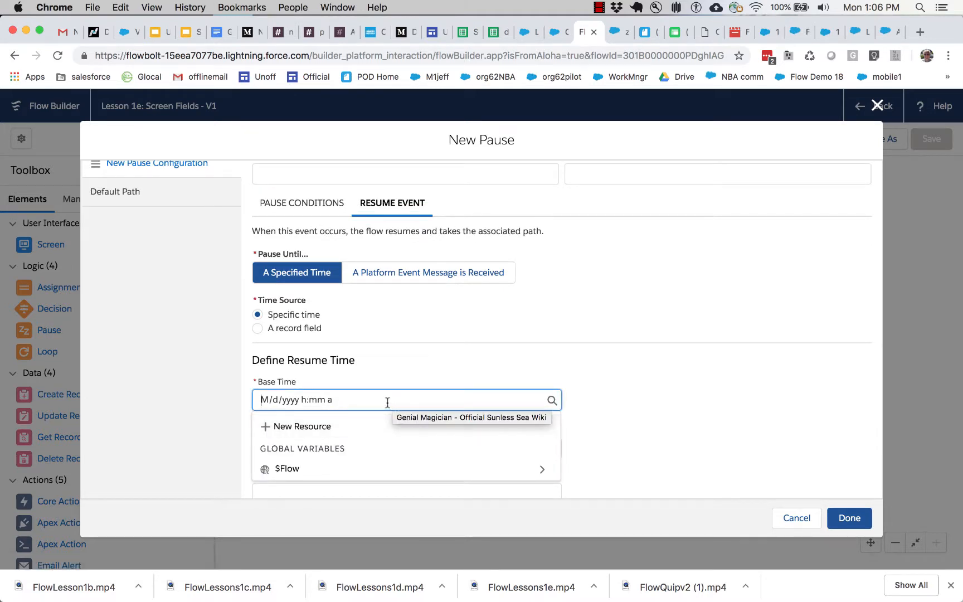
click(393, 379)
click(372, 401)
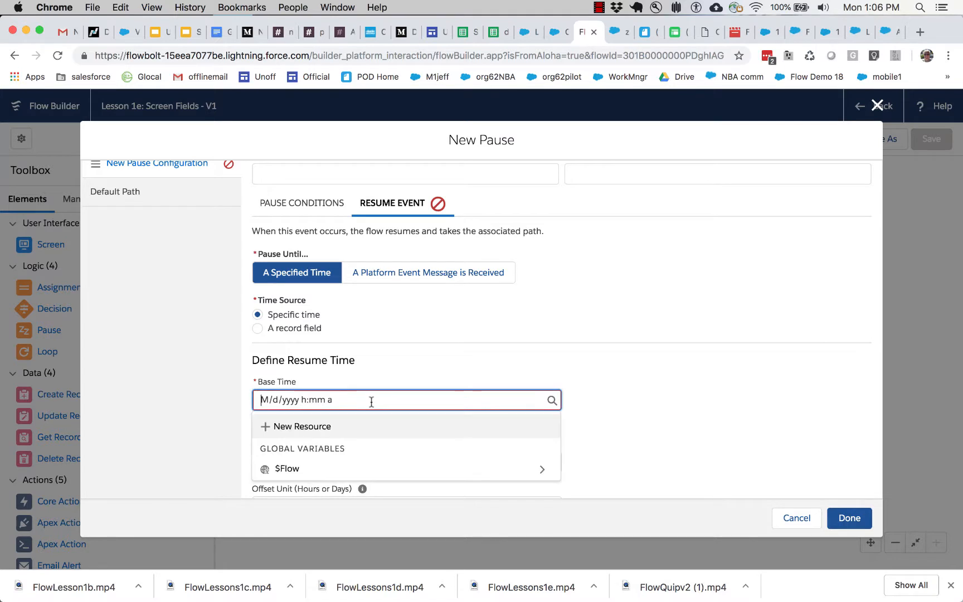
text(01/)
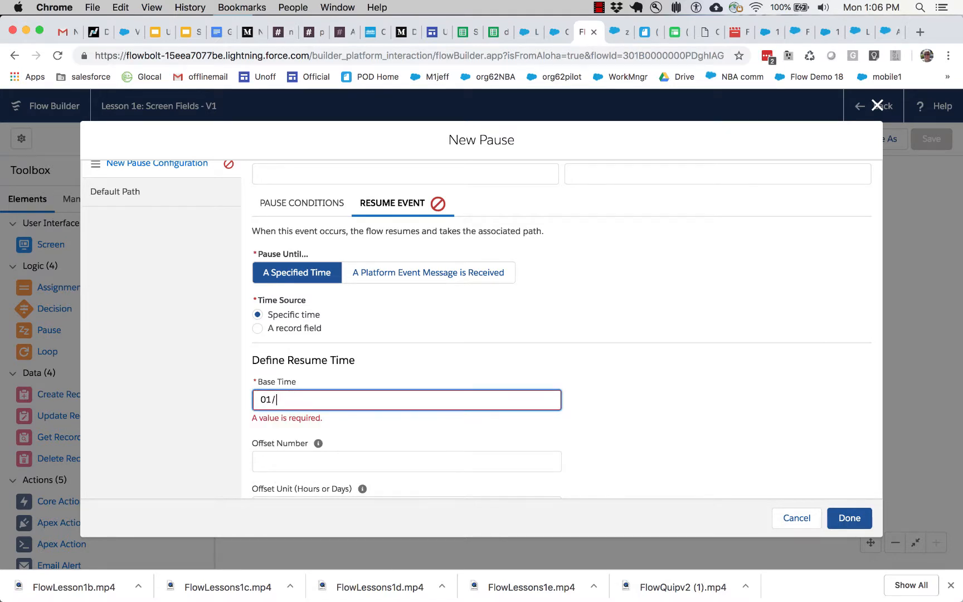
text(10/2019)
key(Tab)
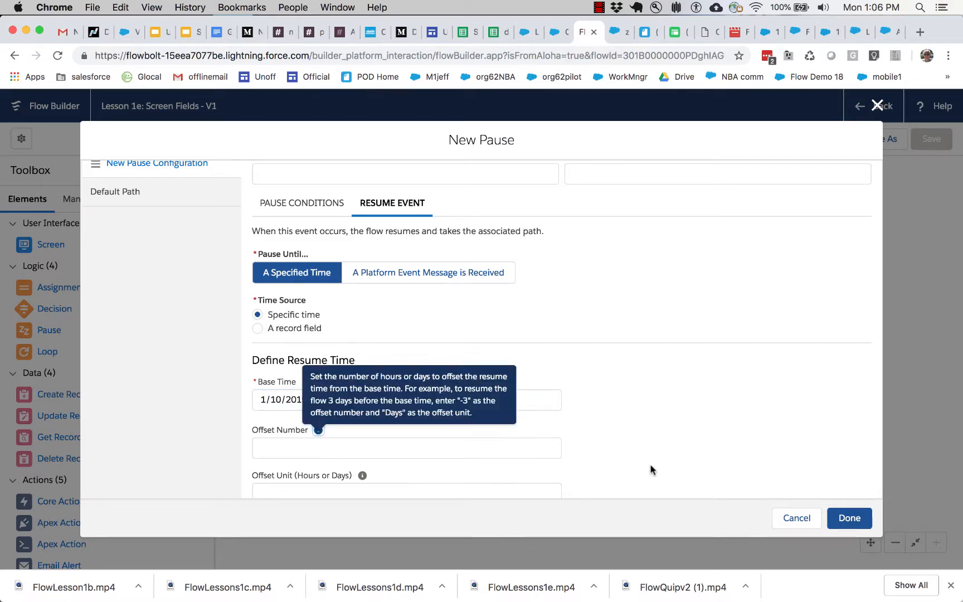
click(656, 471)
scroll(656, 466, down, 5)
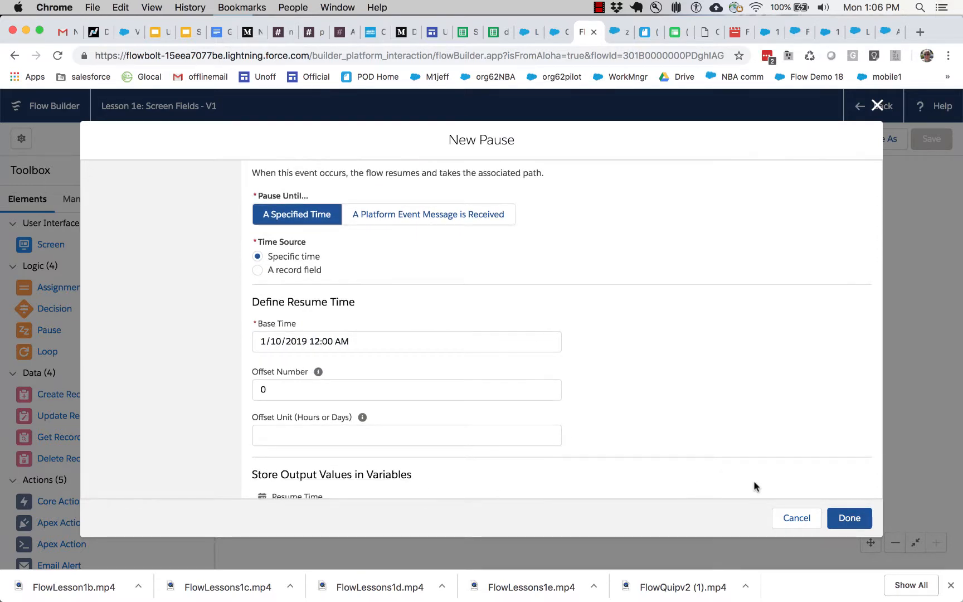
click(849, 518)
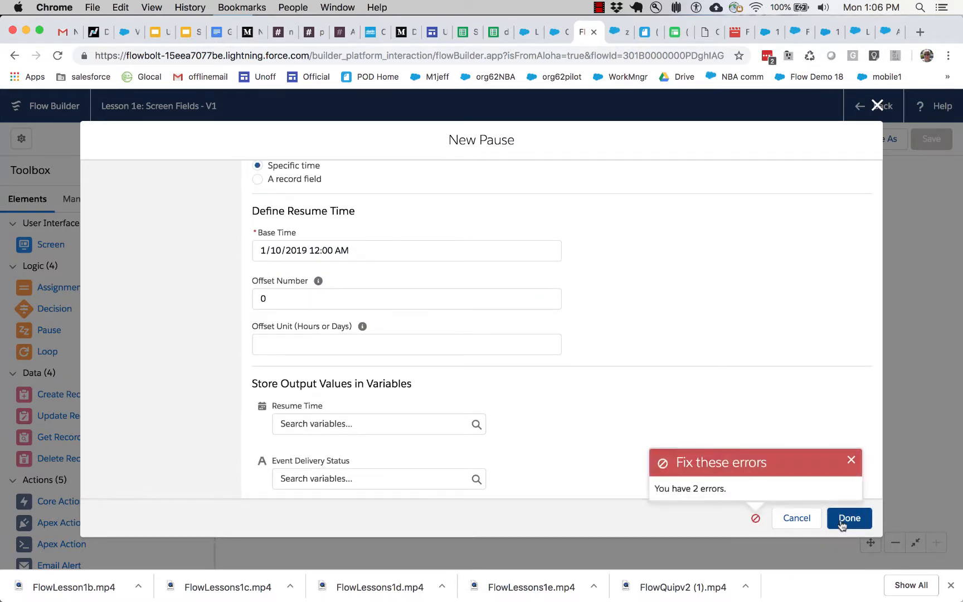
Step: Label the pause configuration "My Configuration" and finish the Pause element
scroll(580, 418, up, 10)
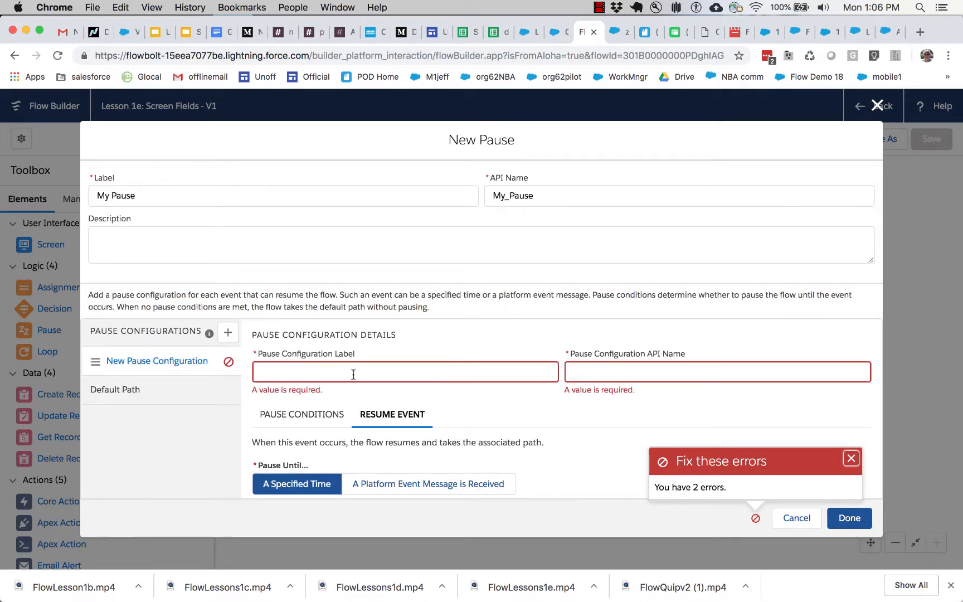
click(354, 373)
text(My)
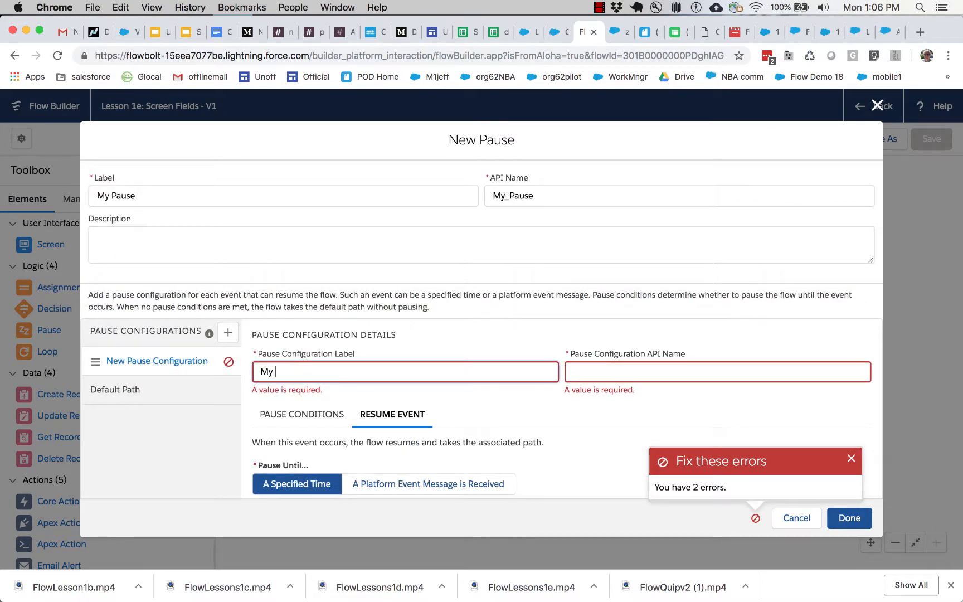
text( Configuration)
key(Tab)
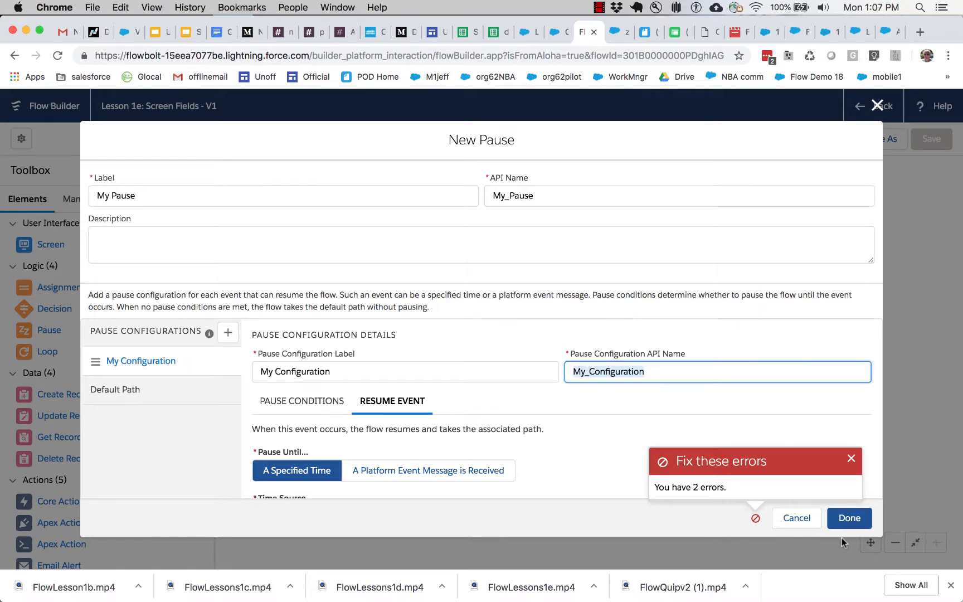
click(849, 518)
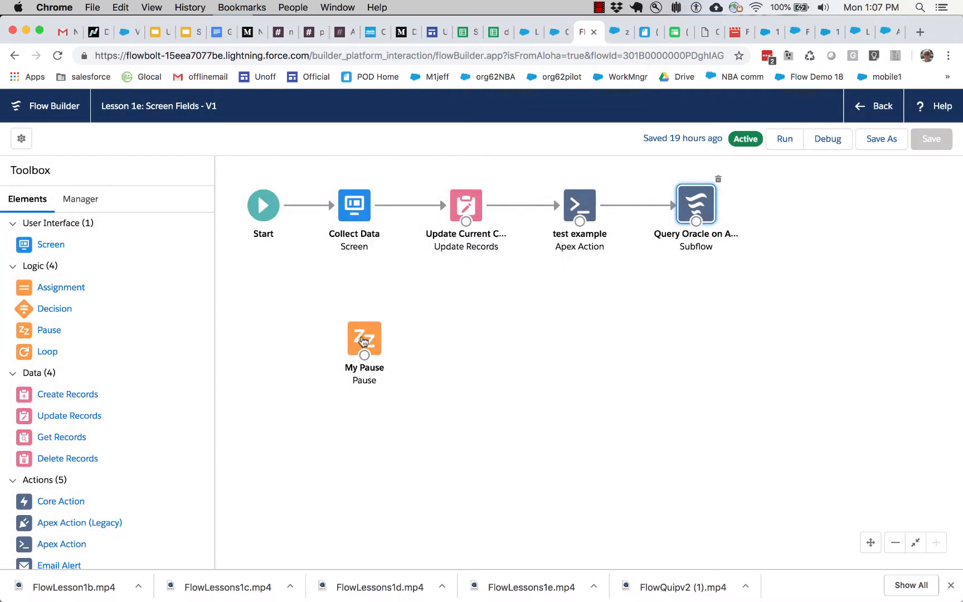
Step: Place My Pause in line after the Query Oracle on AWS subflow and connect the subflow to it
drag(391, 338, 820, 209)
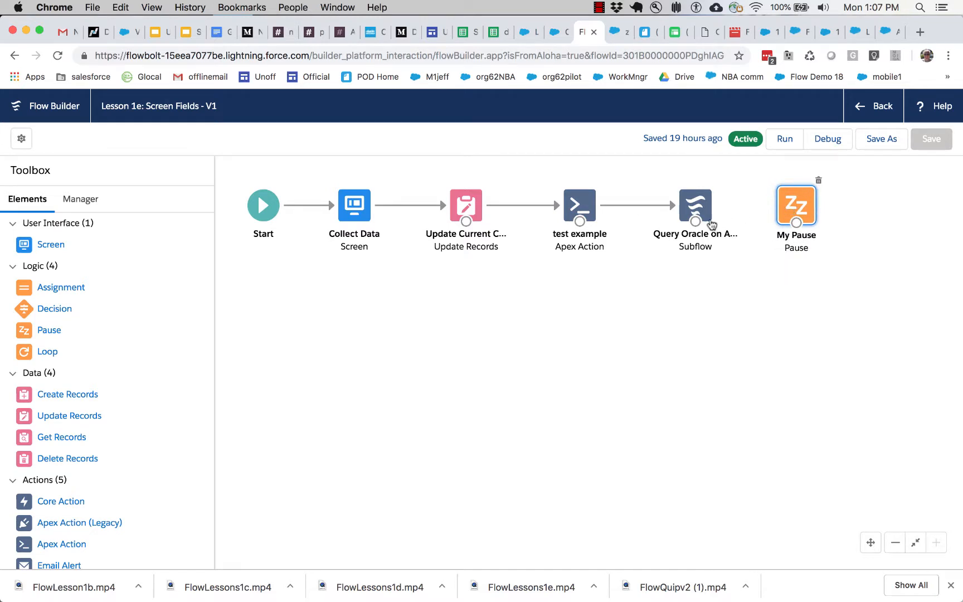
drag(696, 223, 806, 216)
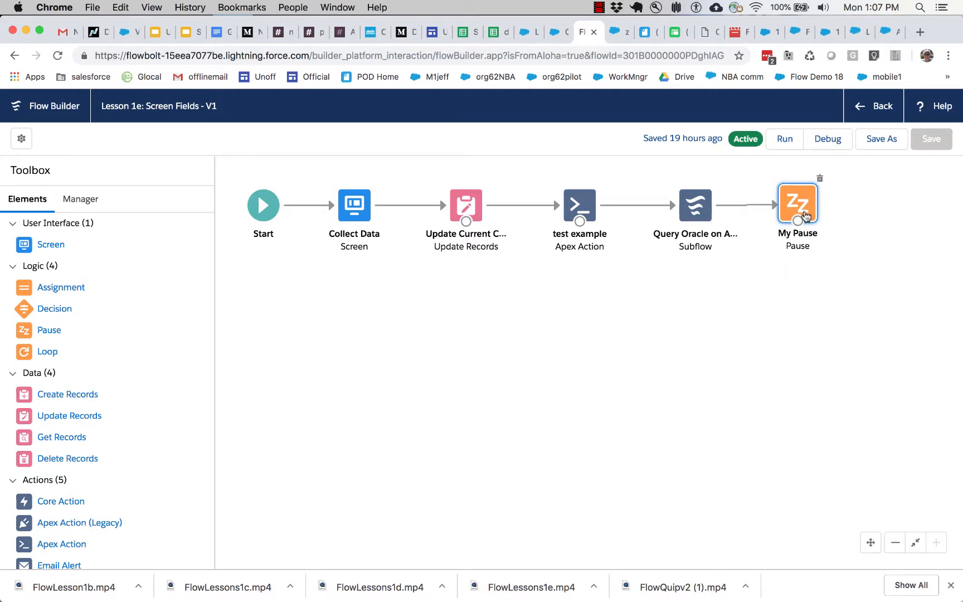
Step: Reopen My Pause, add two extra pause configurations, and review the resume event settings of My Configuration
double_click(802, 209)
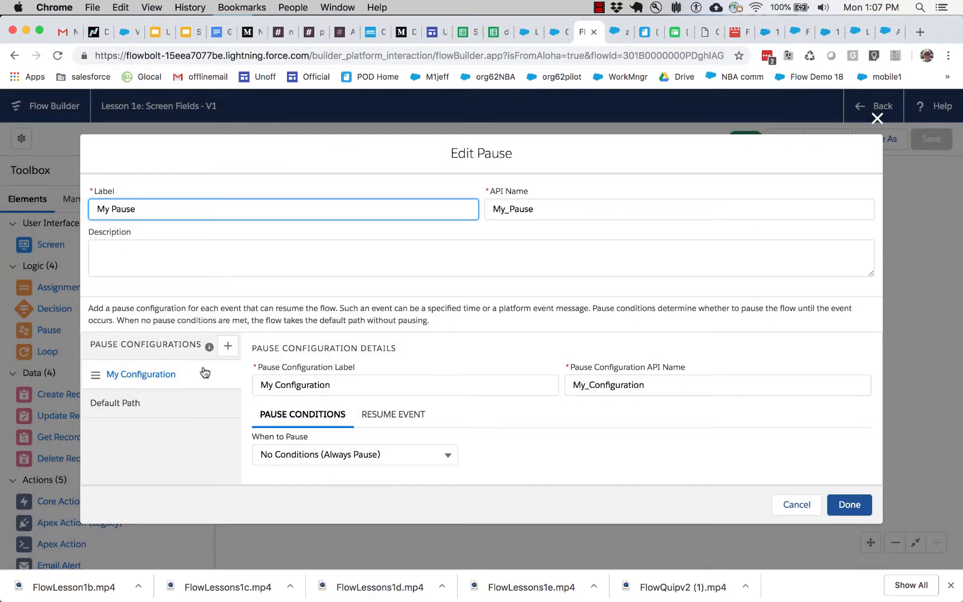
click(227, 346)
click(224, 347)
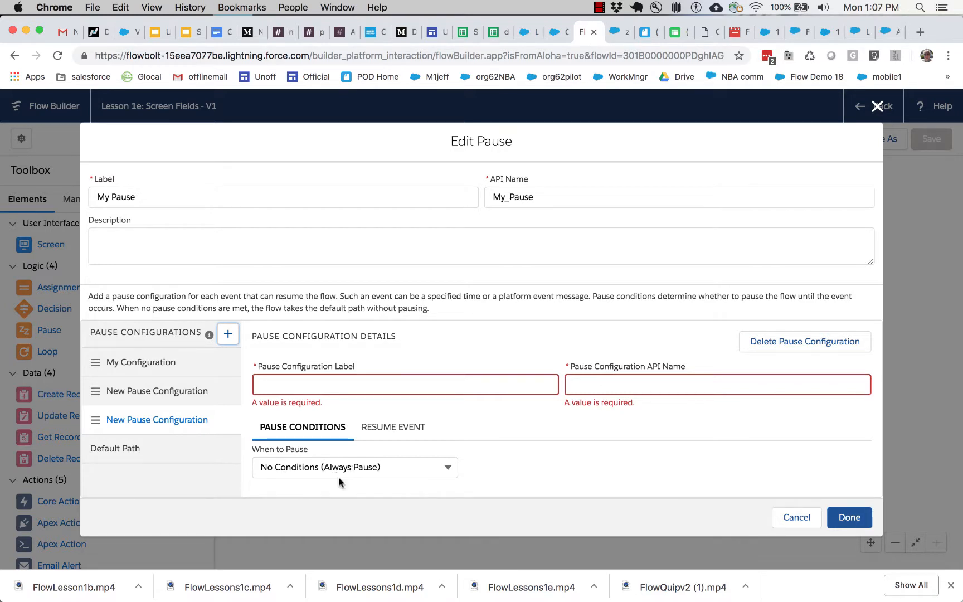
click(200, 368)
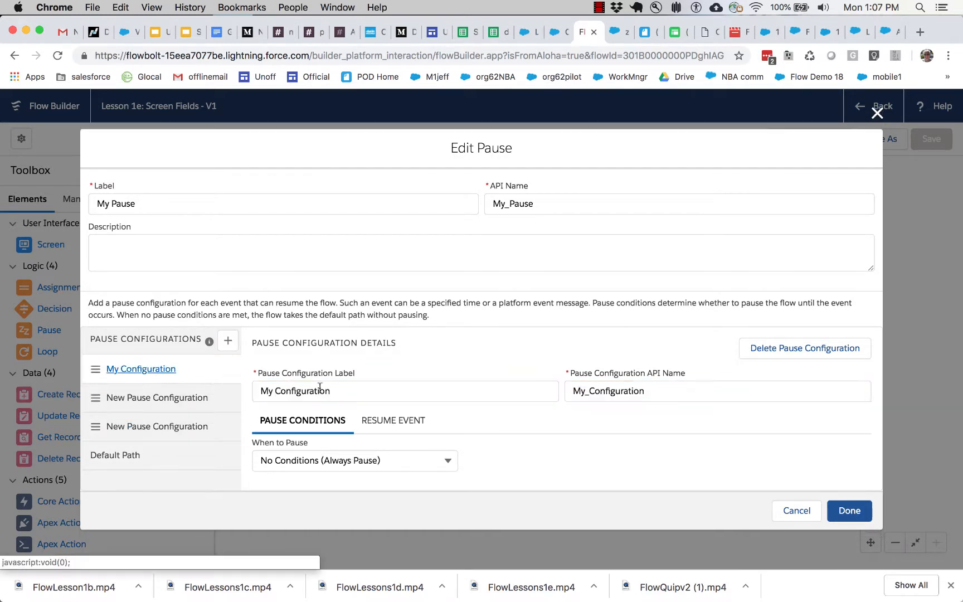
click(415, 420)
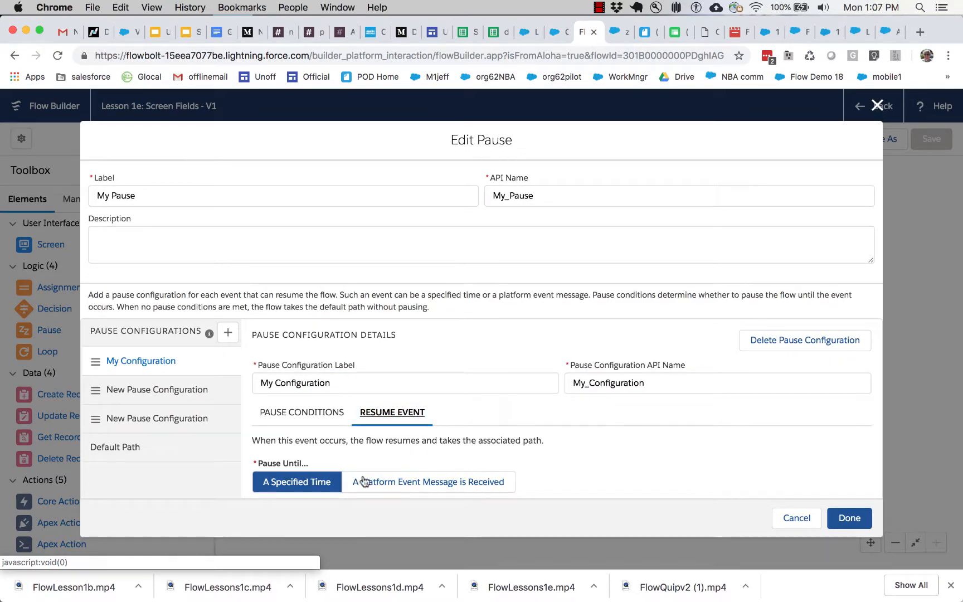
click(333, 484)
scroll(340, 450, down, 5)
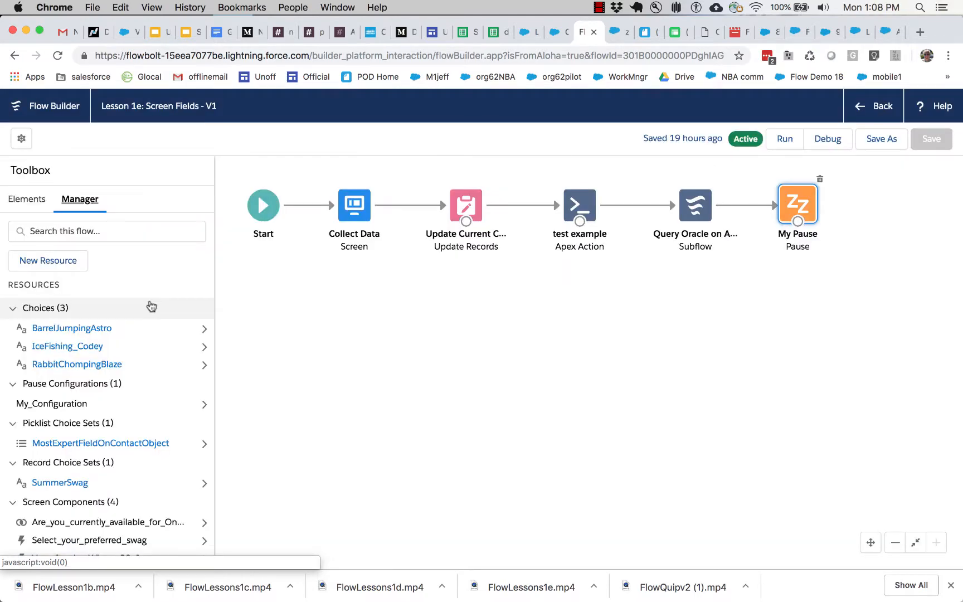
Step: Start a new resource of type Formula and open its data type choices to select one
click(77, 265)
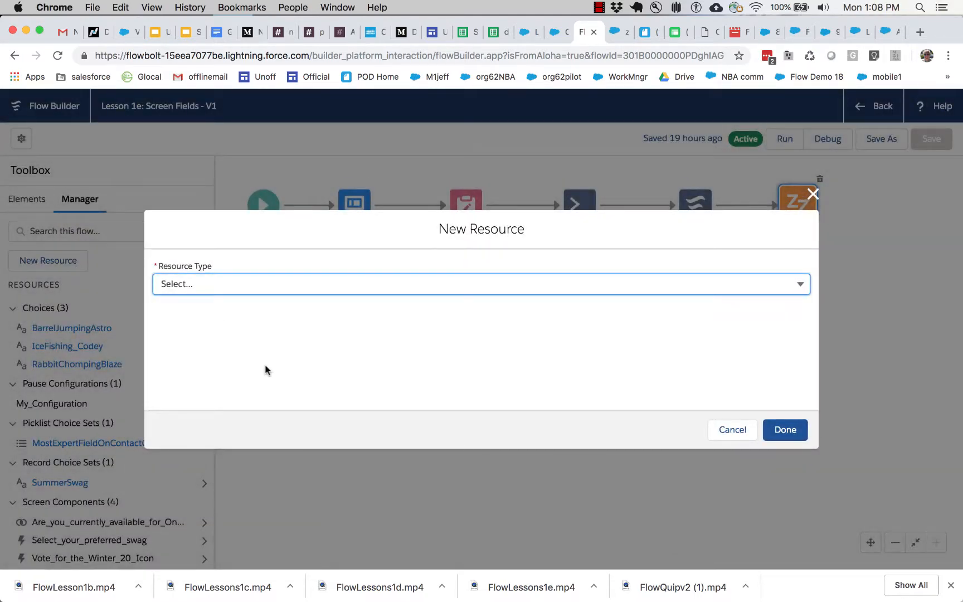
click(288, 285)
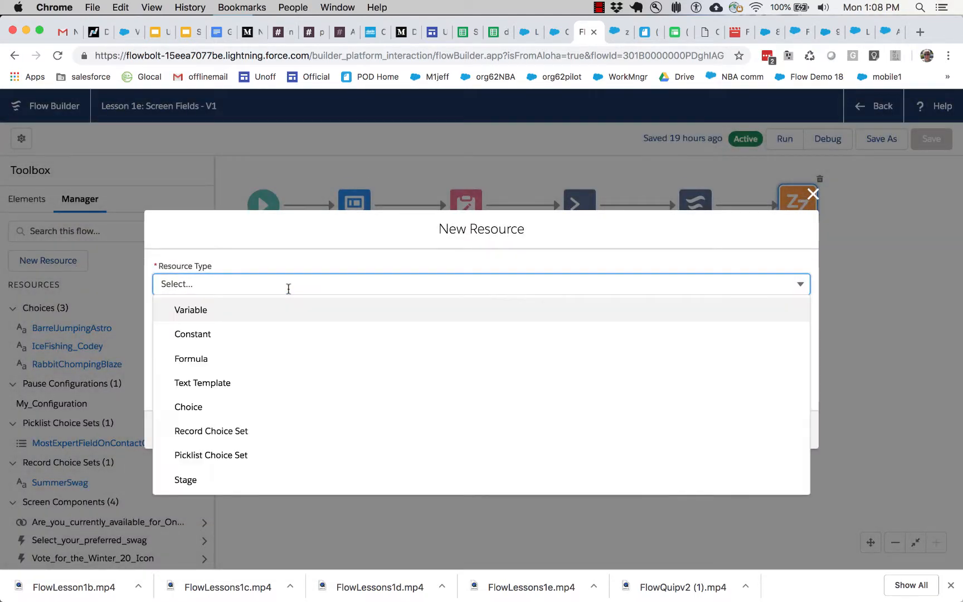
click(193, 359)
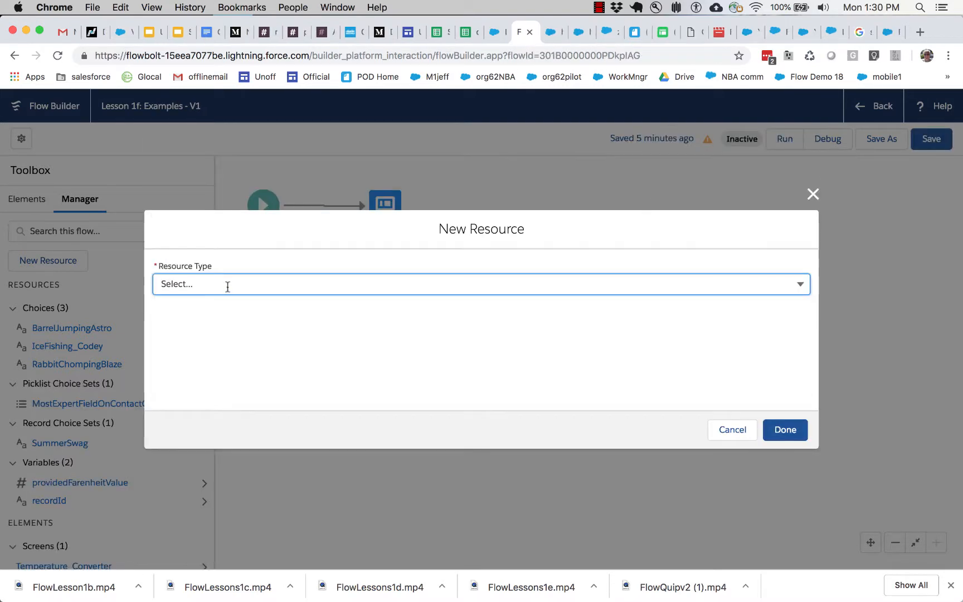
click(226, 285)
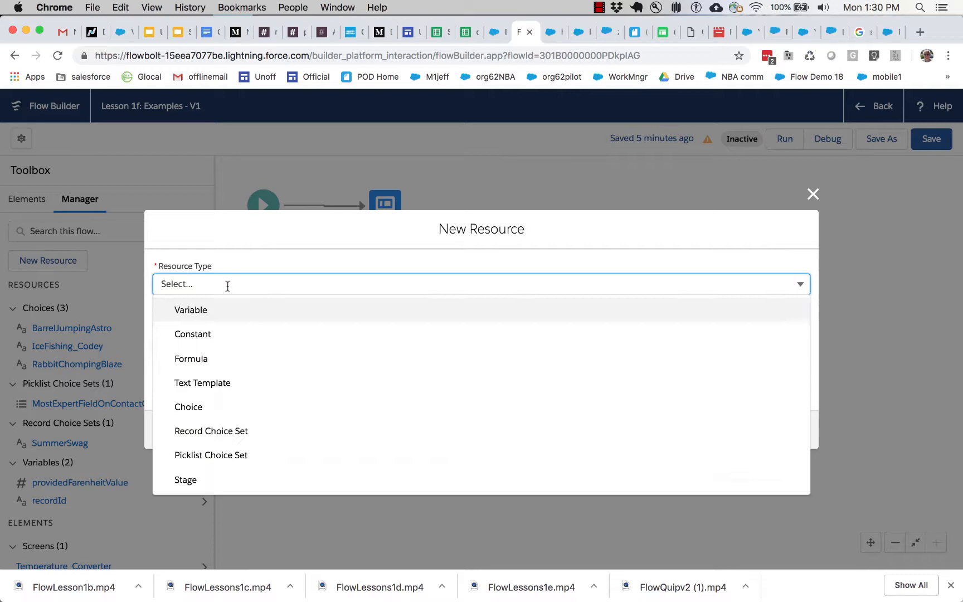
click(225, 358)
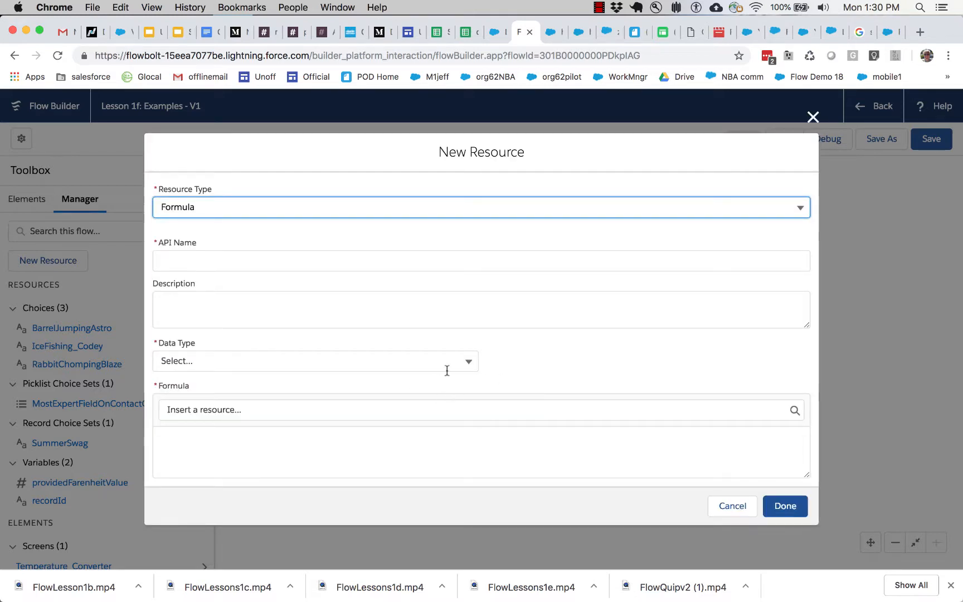
click(428, 361)
click(290, 426)
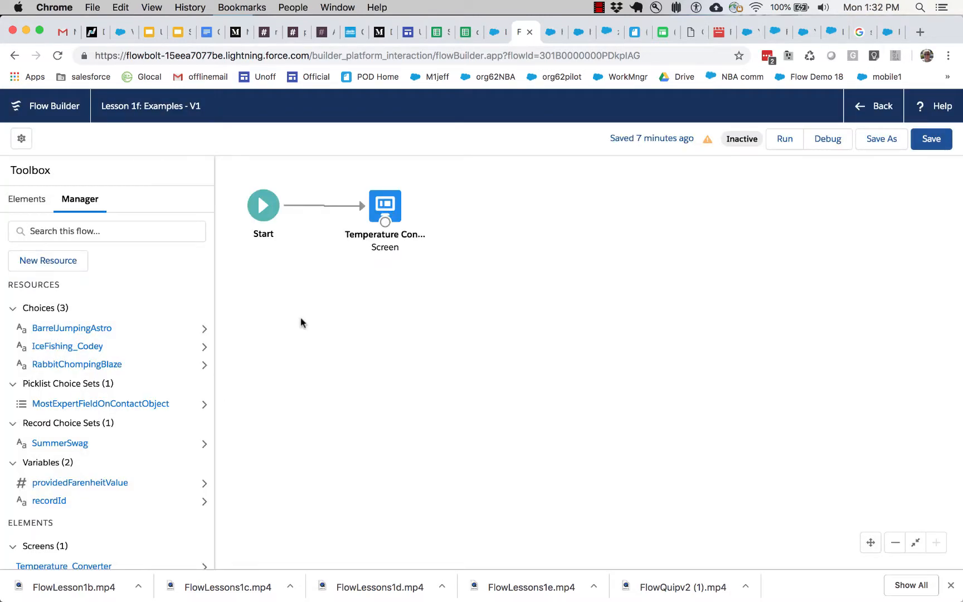
Step: Add a Number component labelled "Enter Temperature in Farenheit" with 2 decimal places to the Temperature Converter screen and finish the screen
double_click(378, 210)
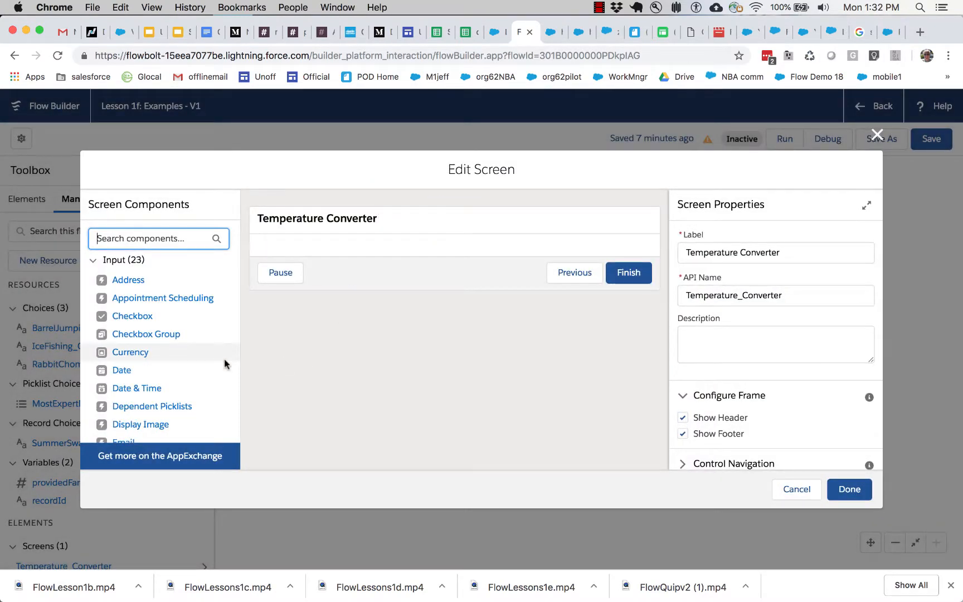
scroll(226, 364, down, 3)
scroll(224, 362, down, 3)
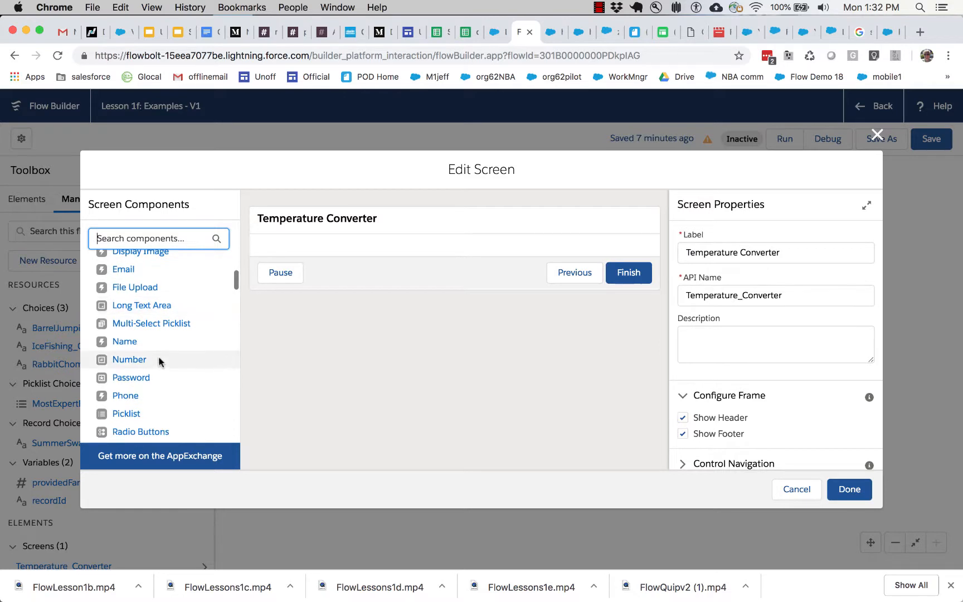
click(139, 360)
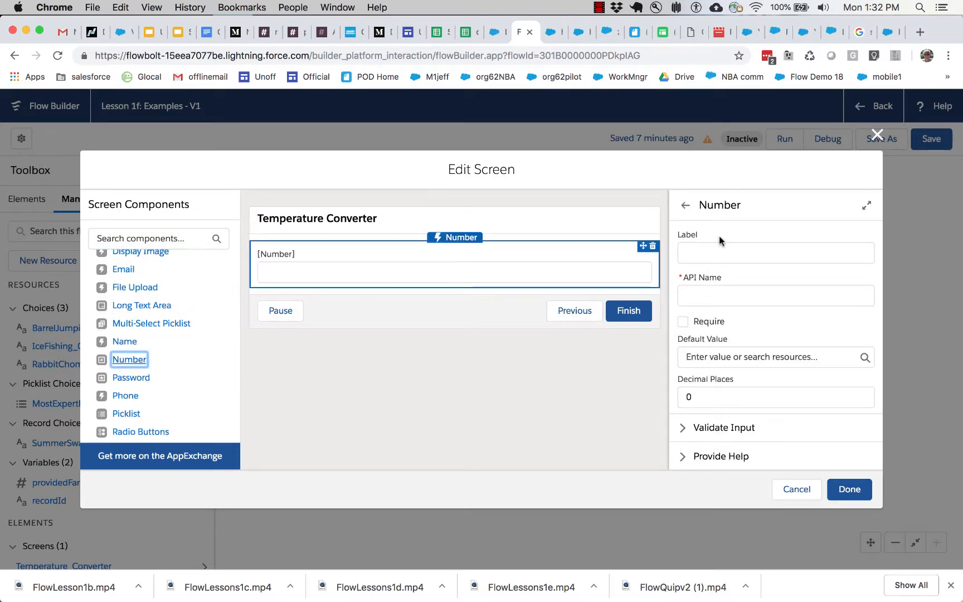
click(717, 251)
text(Enter Temperature in Farenheit)
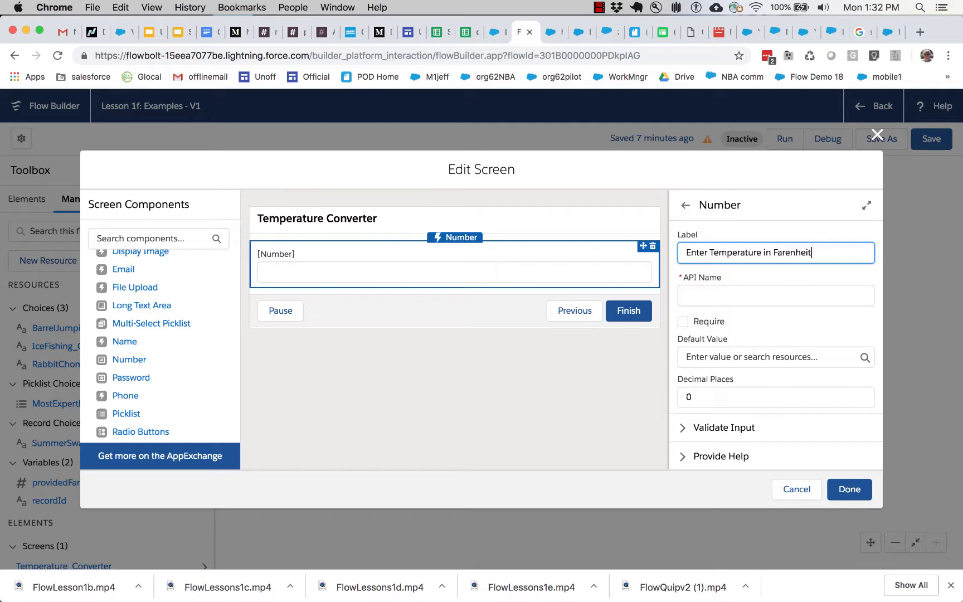
key(Tab)
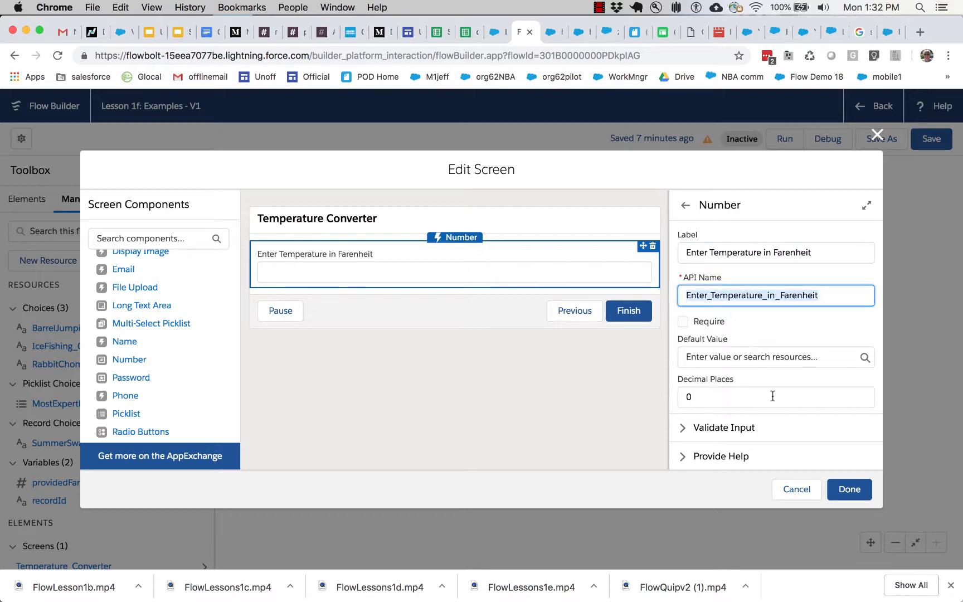
click(722, 397)
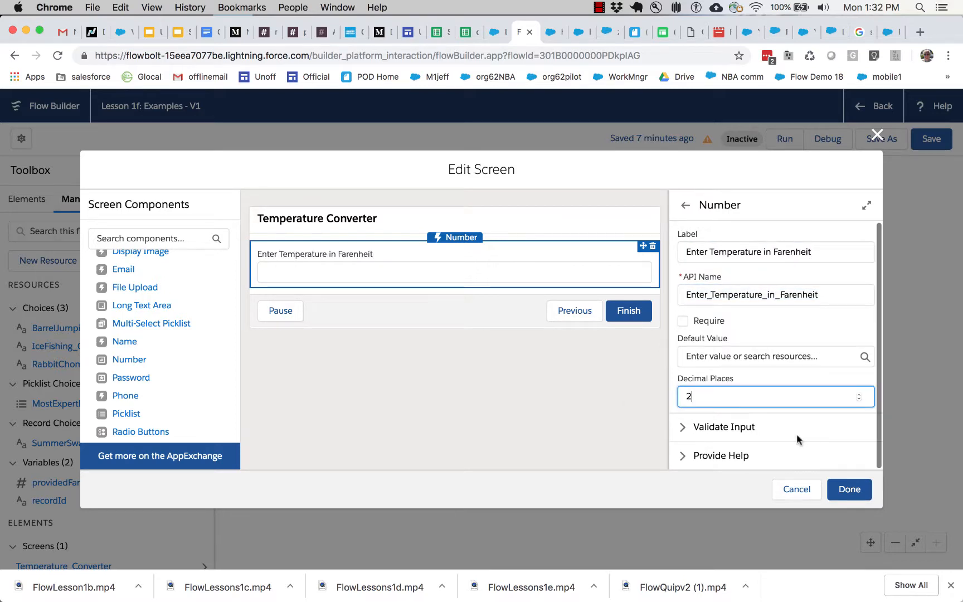
click(849, 490)
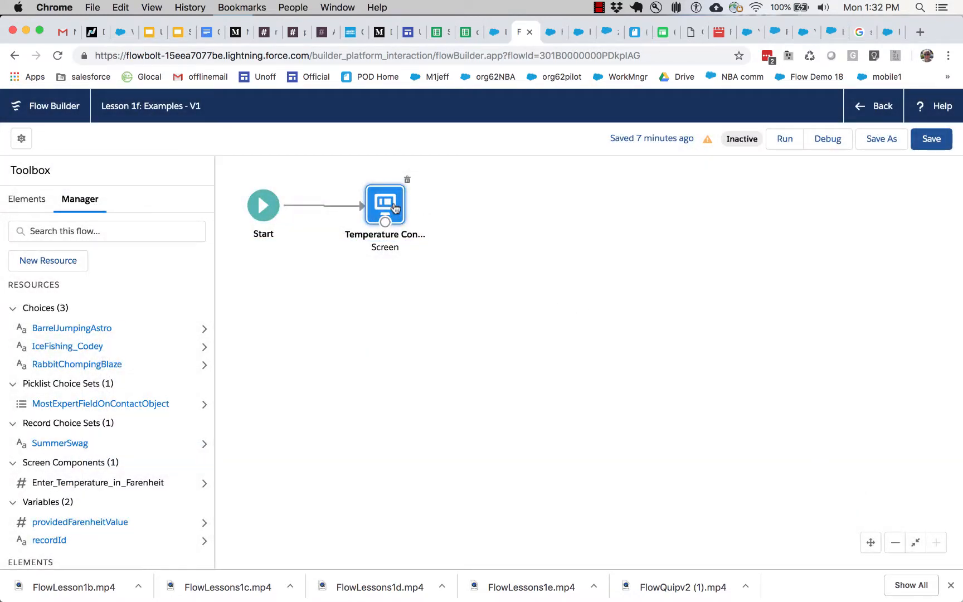
Step: Create a new Formula resource of data type Number with API name ConvertFarenheitToCelsius
drag(395, 209, 394, 208)
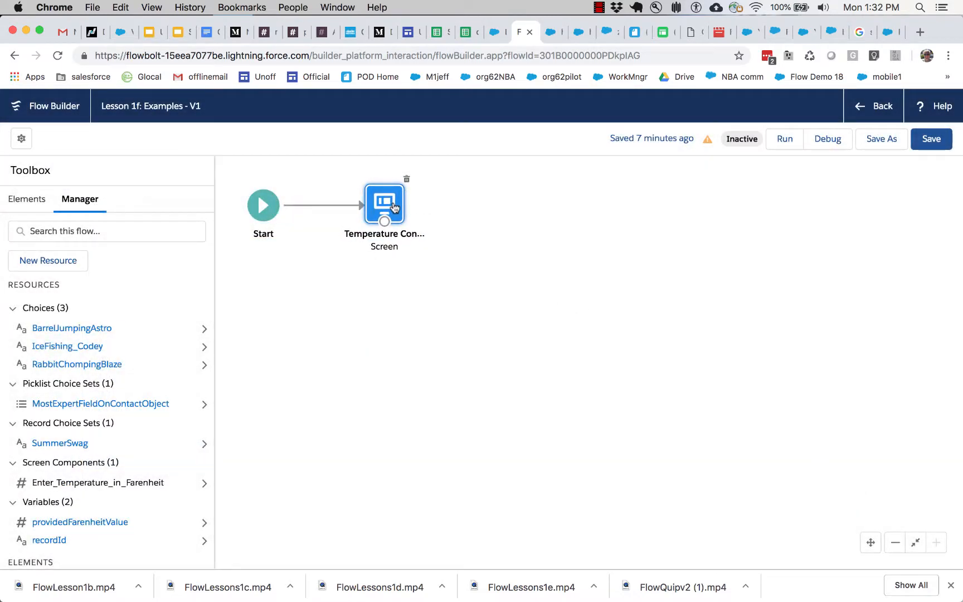
click(43, 260)
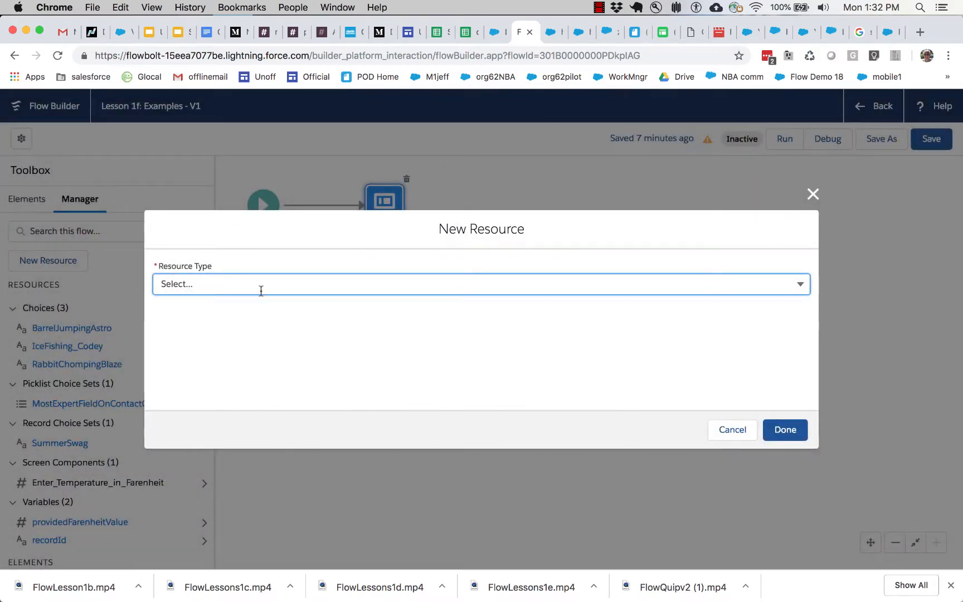
click(255, 285)
click(234, 360)
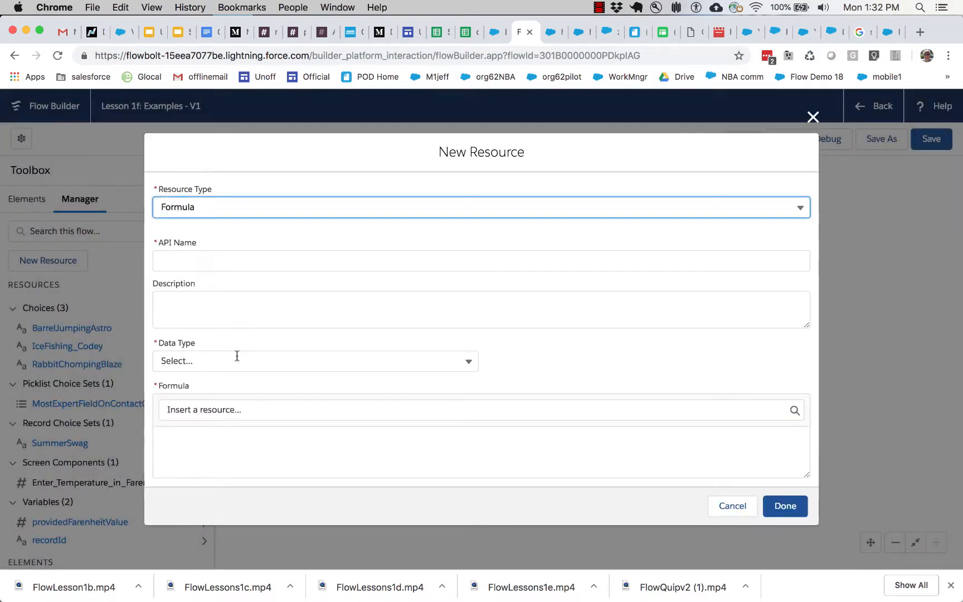
click(239, 357)
click(221, 409)
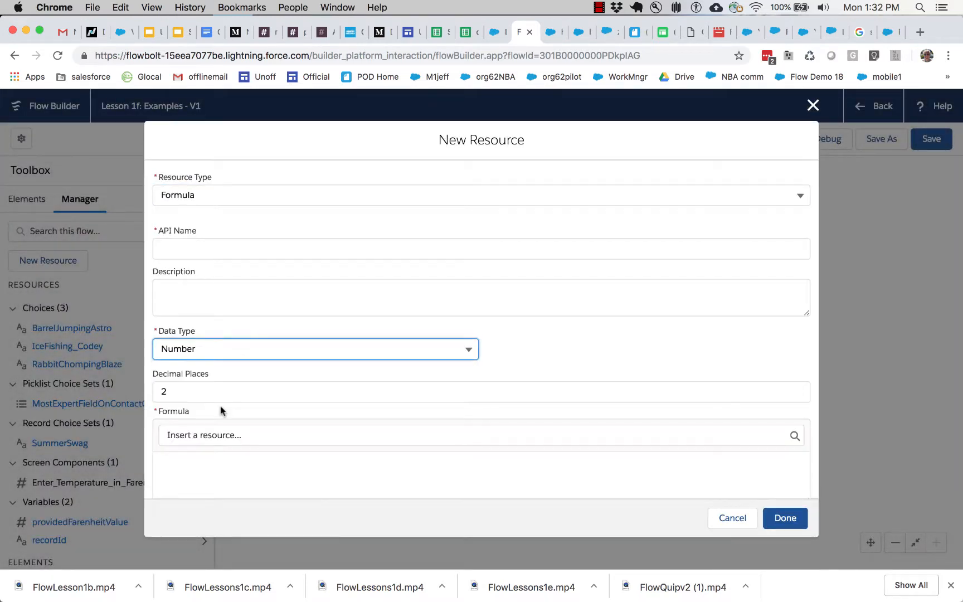
click(231, 255)
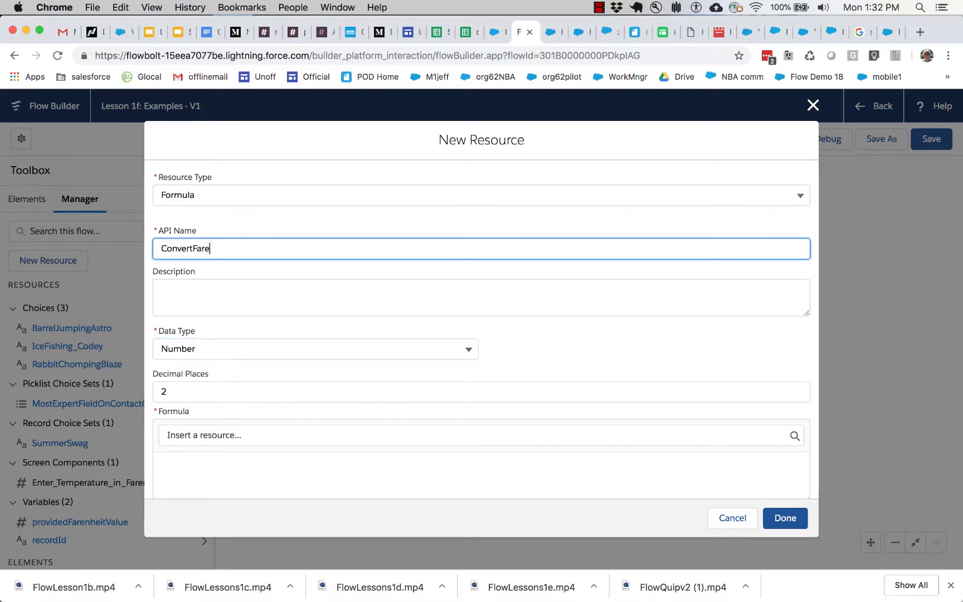
text(ConvertFarenheitToCelsius)
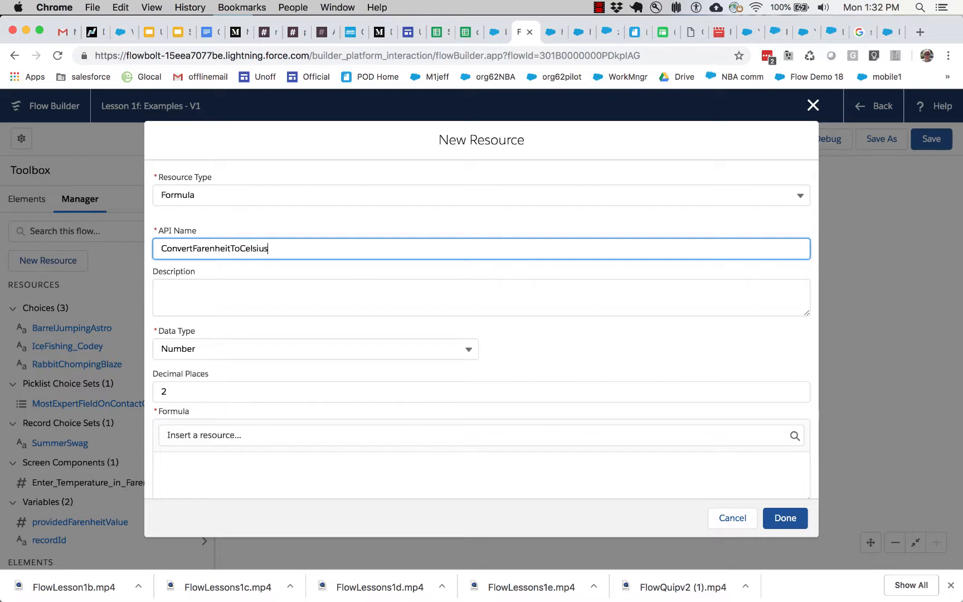
Step: Enter ({!Enter_Temperature_in_Farenheit} -32) *(5/9) as the resource's formula and finish the resource
click(272, 473)
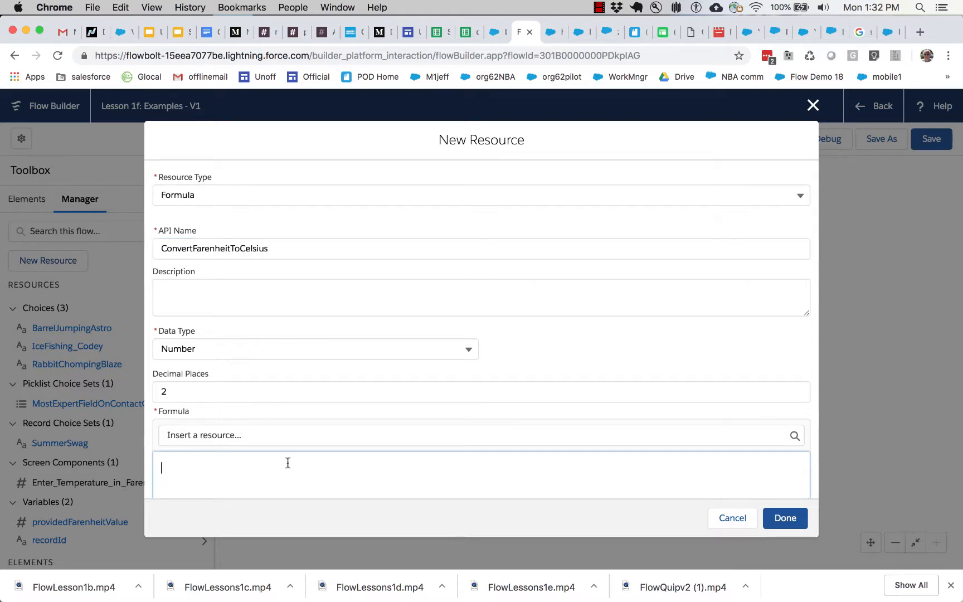
click(320, 440)
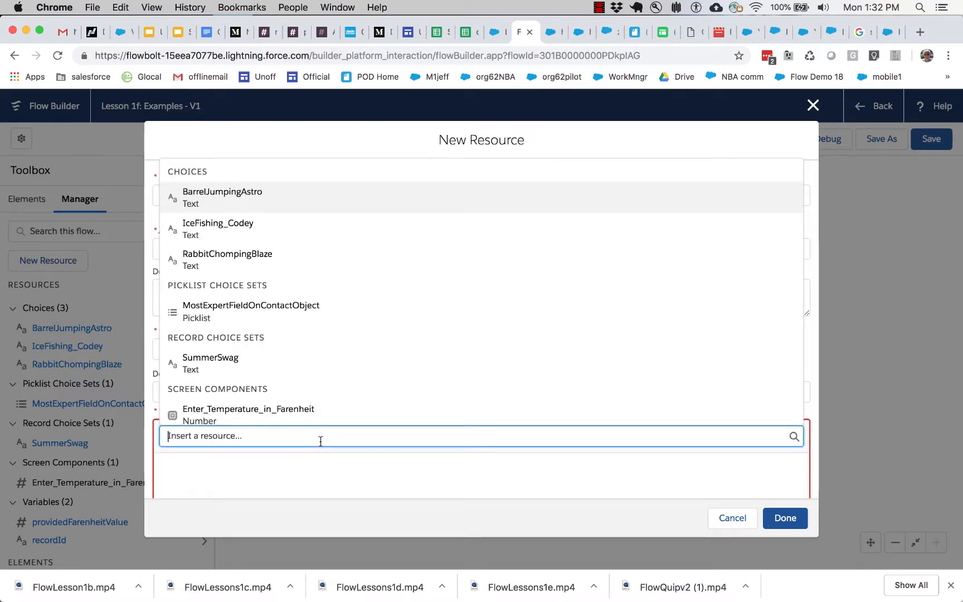
scroll(287, 426, down, 2)
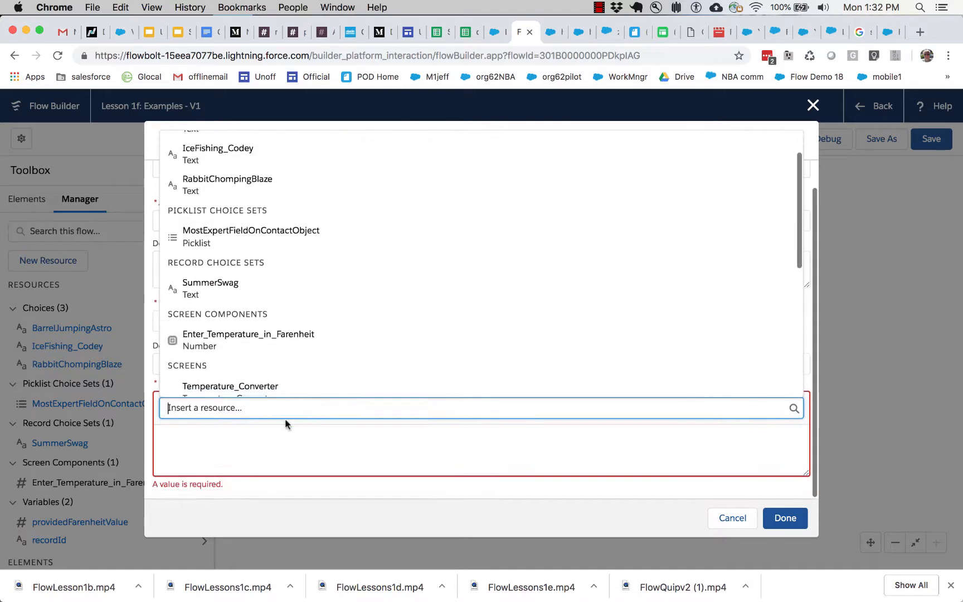
click(263, 343)
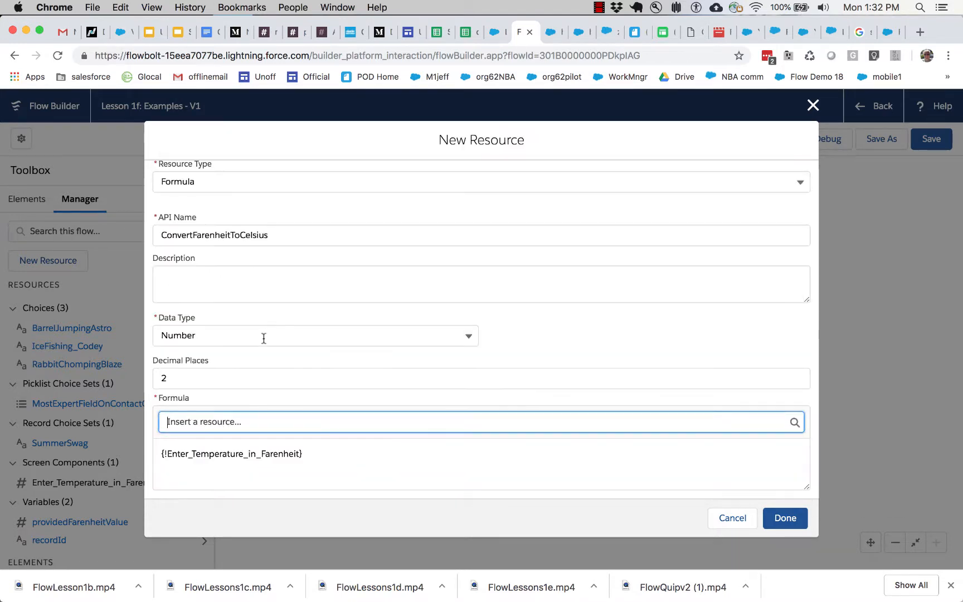
click(361, 455)
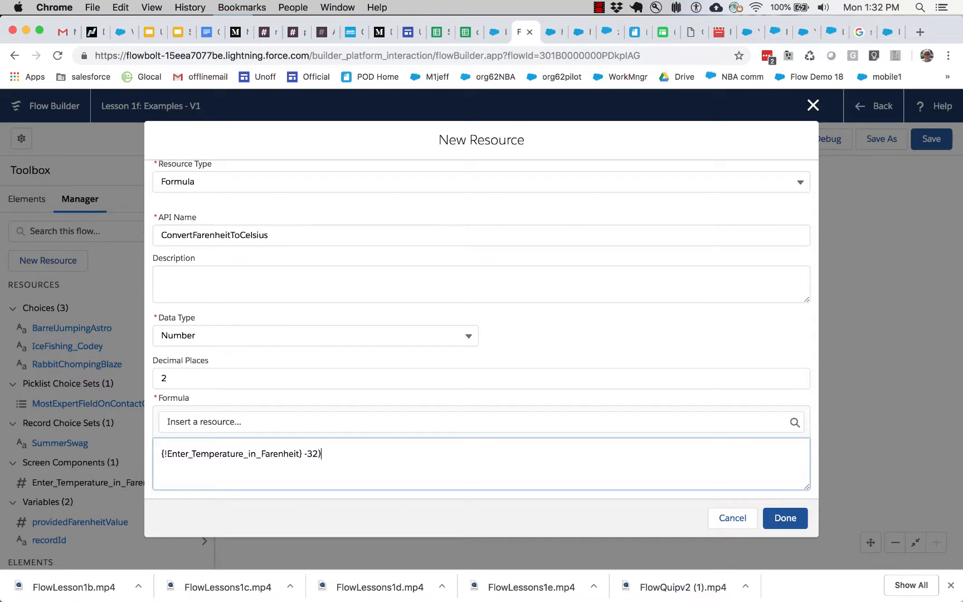
click(157, 453)
text(()
click(336, 457)
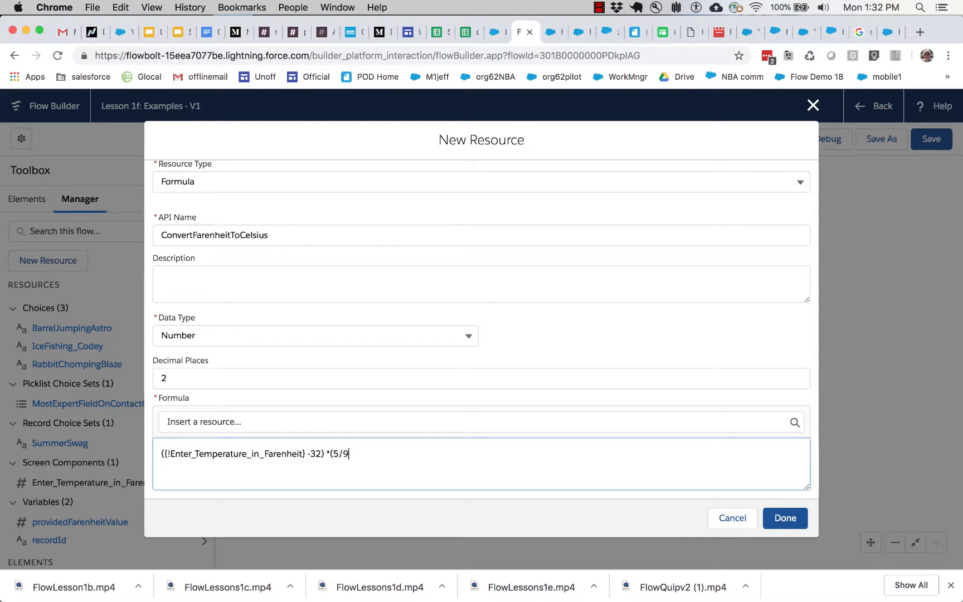
click(785, 518)
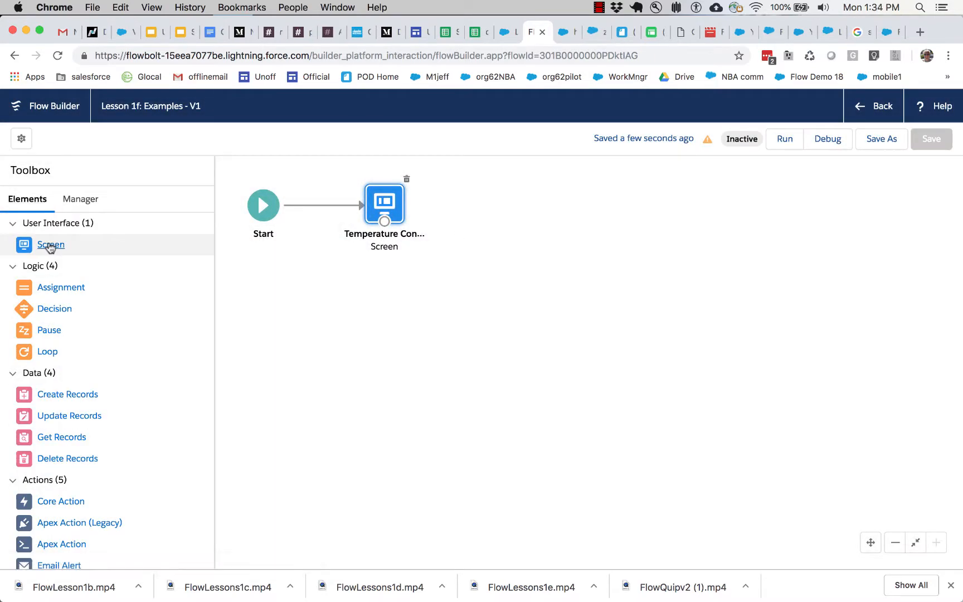
Step: Add a Screen element near the Temperature Converter screen and label it Celsius Temperature, with API name Celsius_Temperature
drag(51, 244, 429, 248)
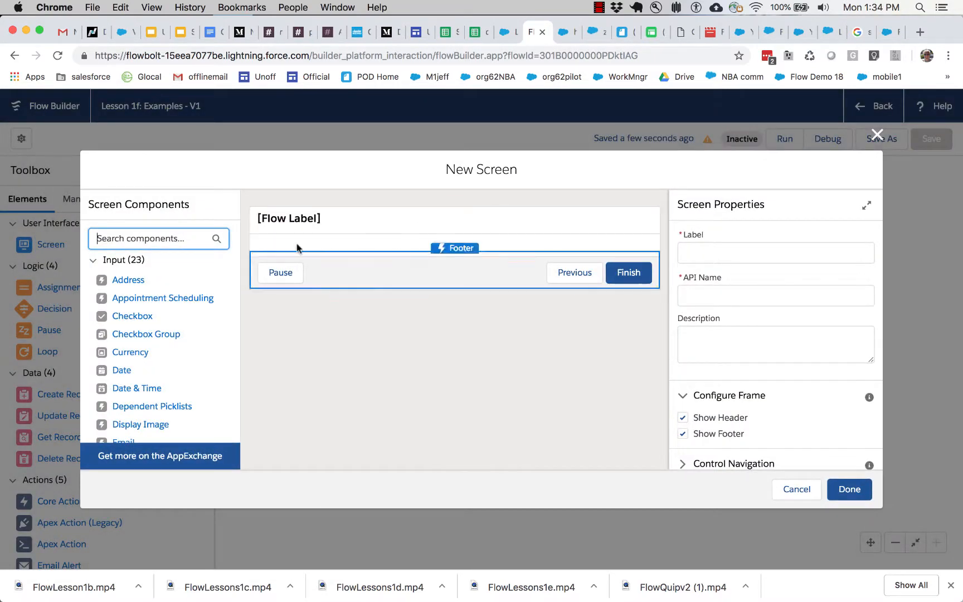
click(705, 253)
text(Ce)
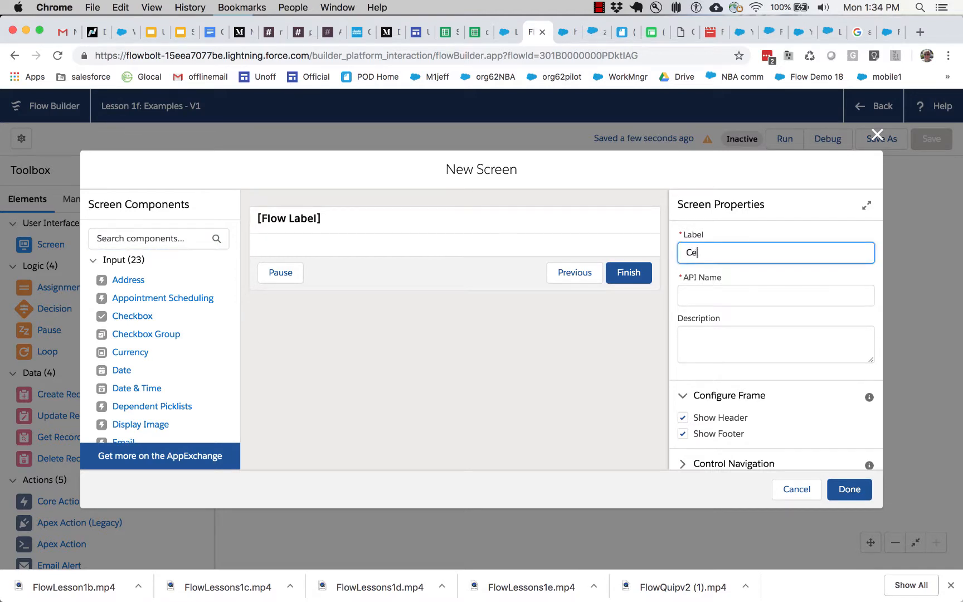
text(lsius Temperature)
key(Tab)
Step: Add a Display Text component with API name displayText1 to the Celsius Temperature screen
scroll(155, 354, down, 5)
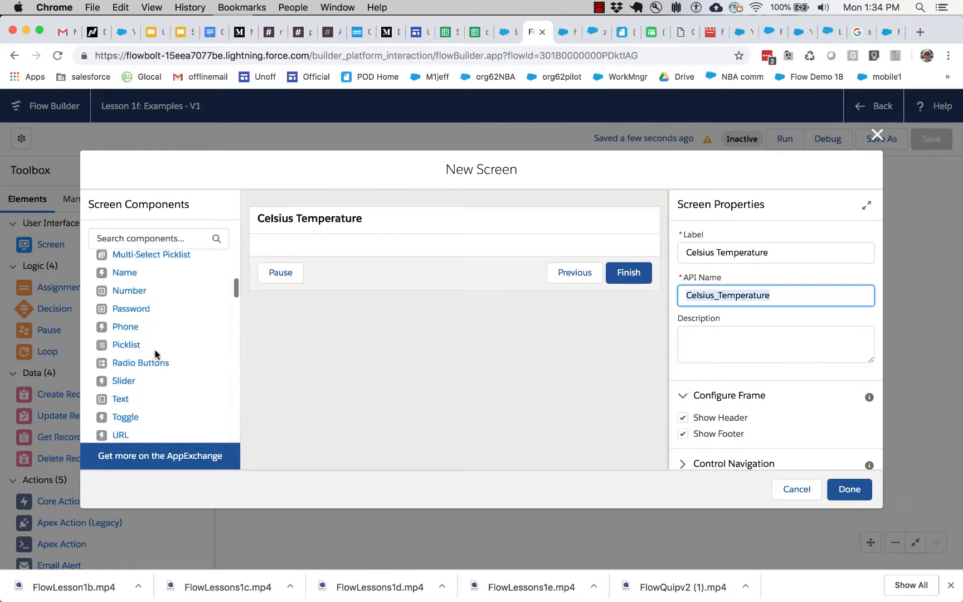
scroll(155, 351, down, 3)
click(150, 323)
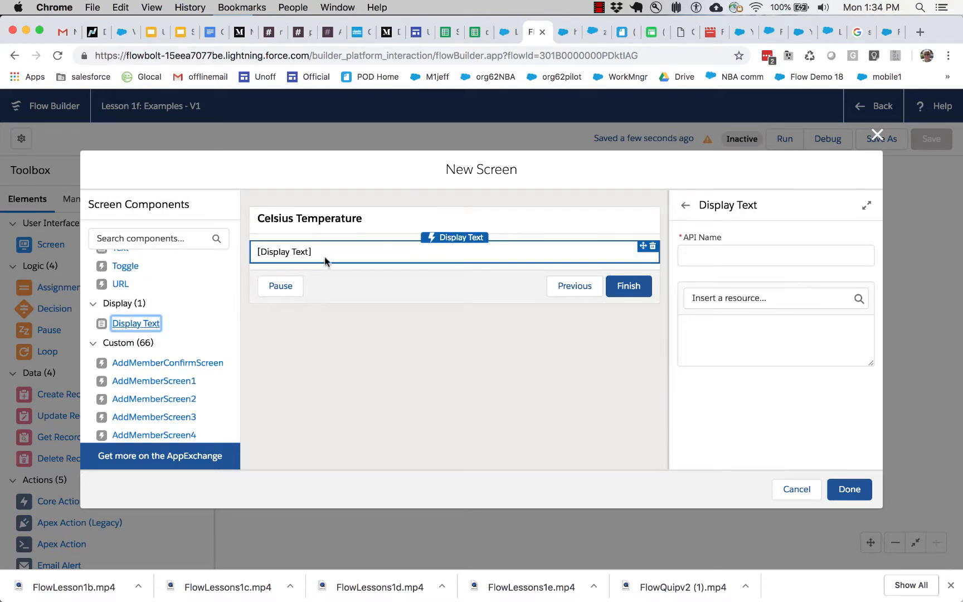
click(703, 254)
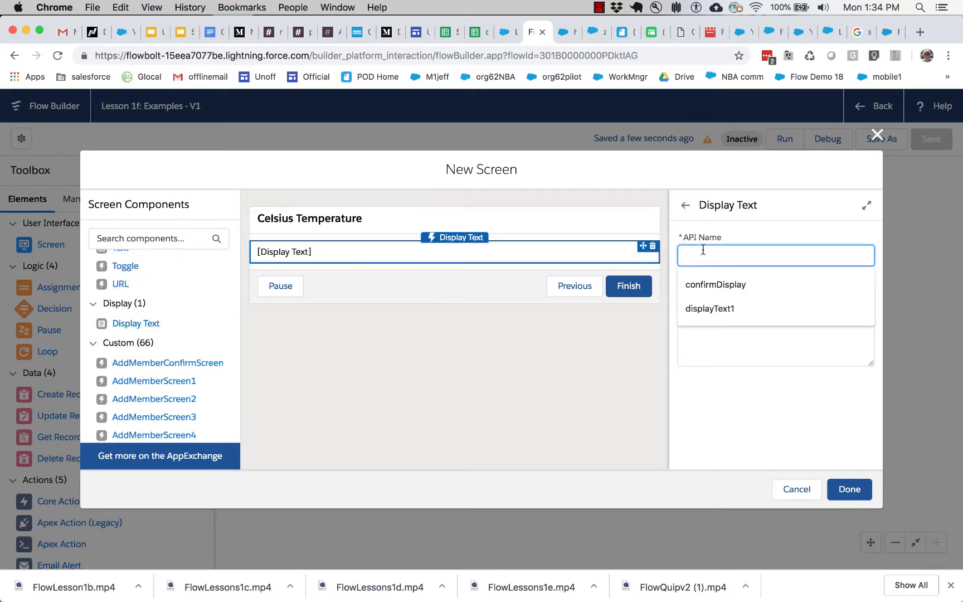
text(displayText1)
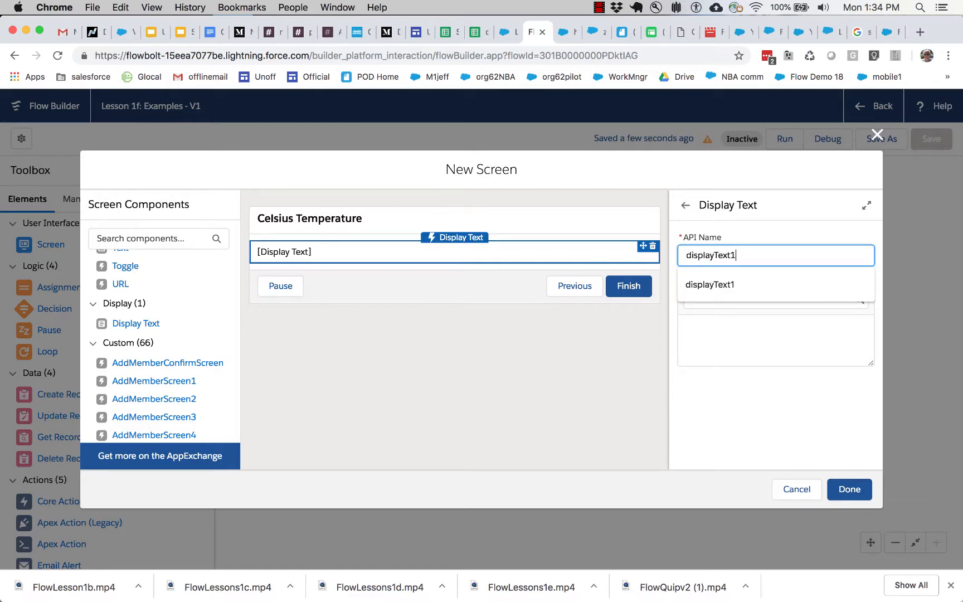
key(Tab)
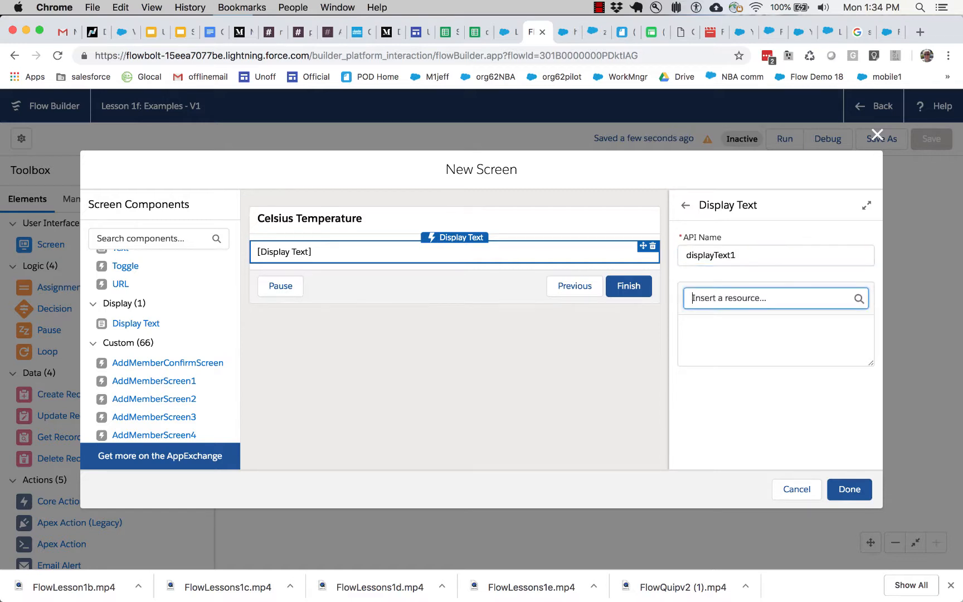
Step: Set the display text to "Celsius Temperature is:" followed by the ConvertFarenheitToCelsius formula, and finish the screen
click(739, 318)
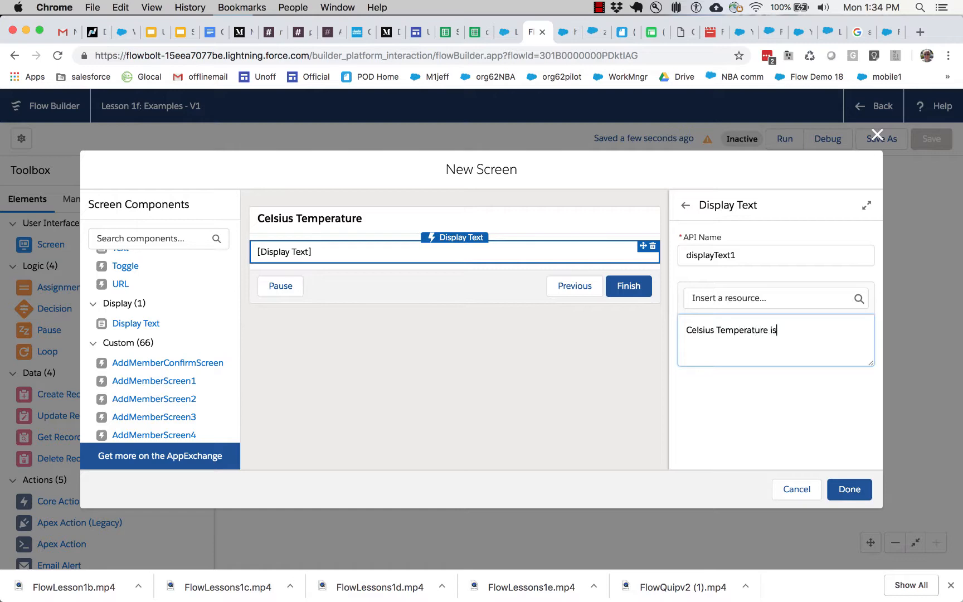
click(801, 300)
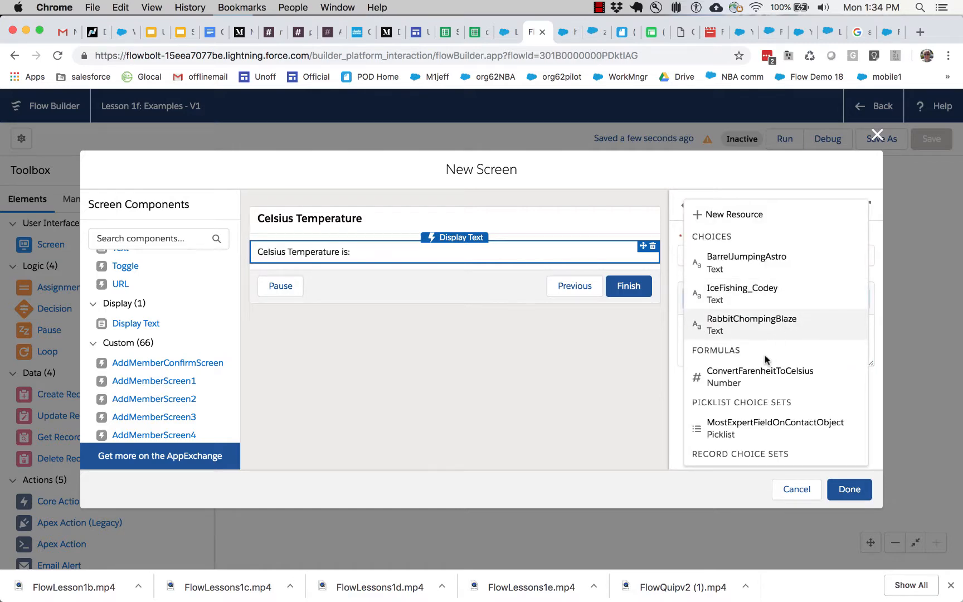
click(753, 370)
click(861, 483)
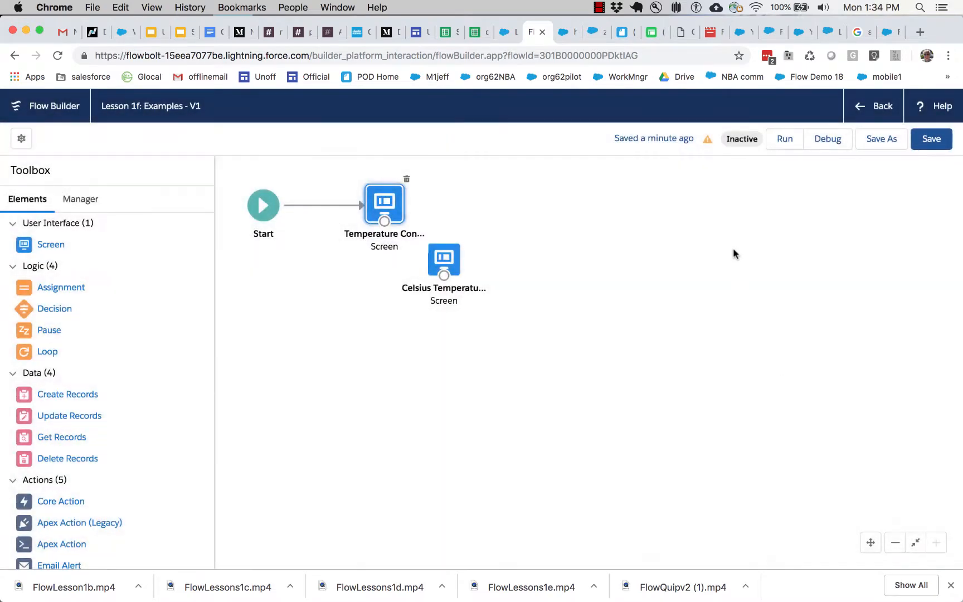
Step: Line up the Celsius Temperature screen after the Temperature Converter screen, connect the two, and save the flow
click(495, 191)
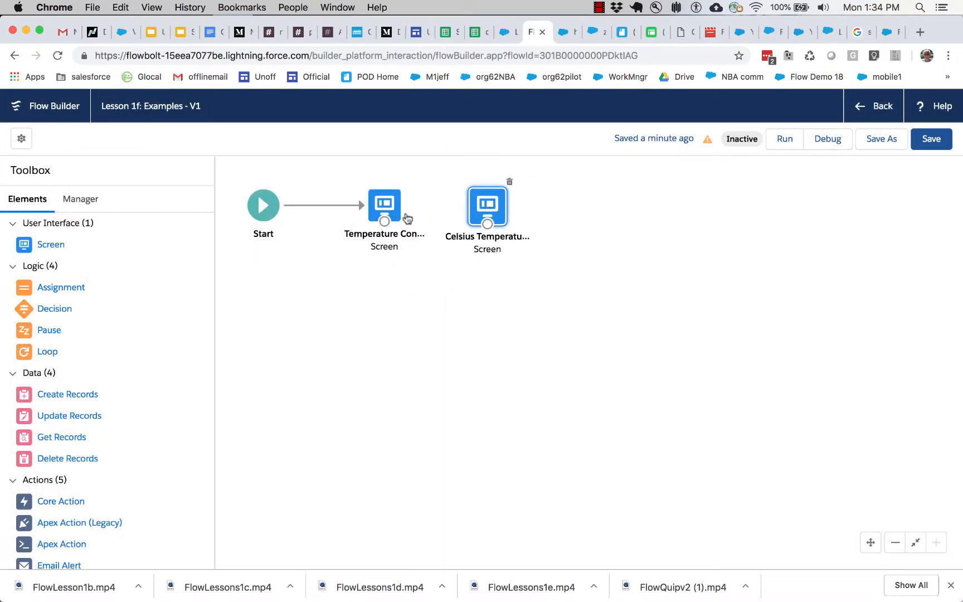
drag(384, 221, 481, 211)
click(917, 143)
Step: Run the flow with a Farenheit temperature, advance to its Celsius Temperature screen, and return to the flow canvas
click(785, 140)
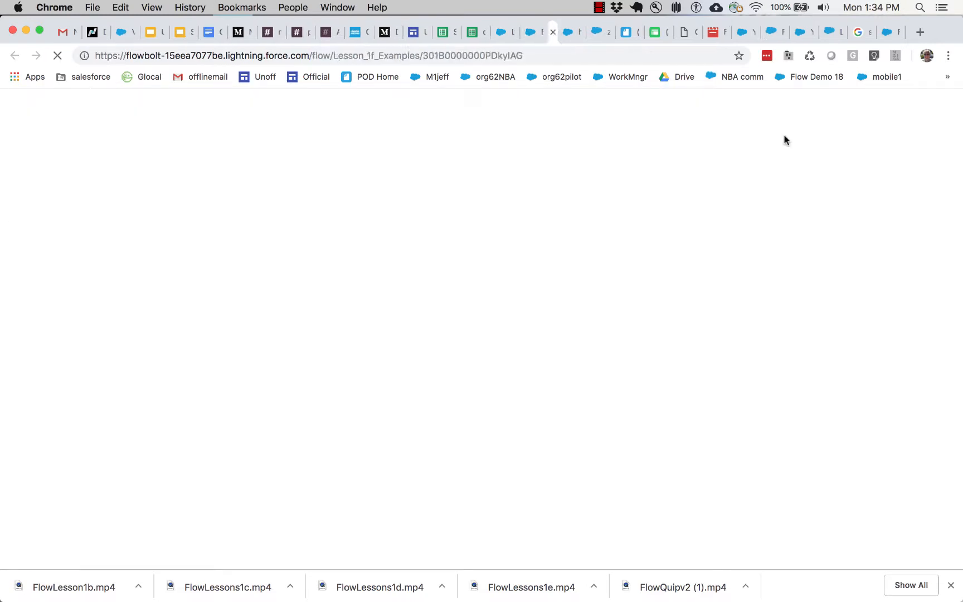
click(481, 165)
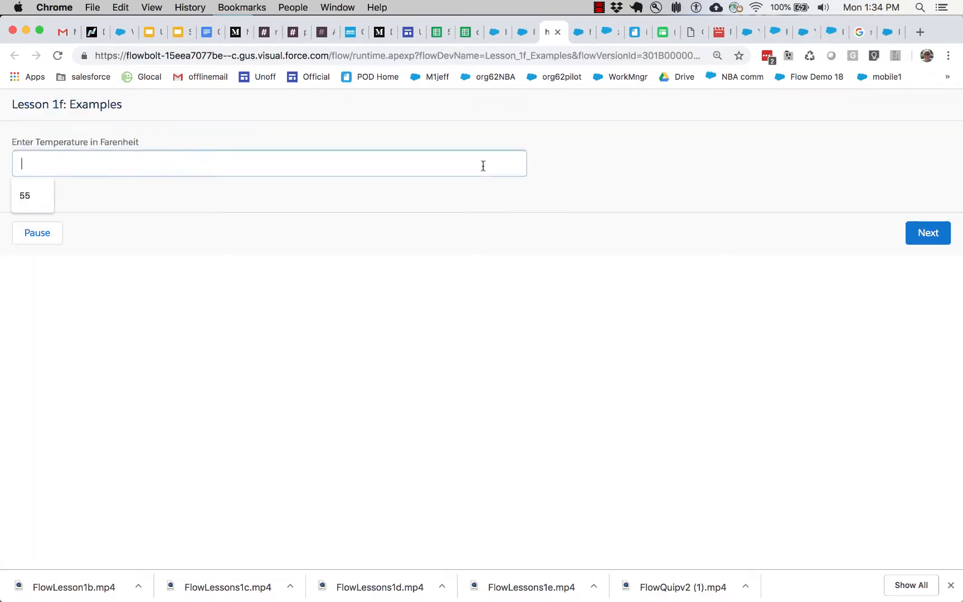
text(5)
key(BackSpace)
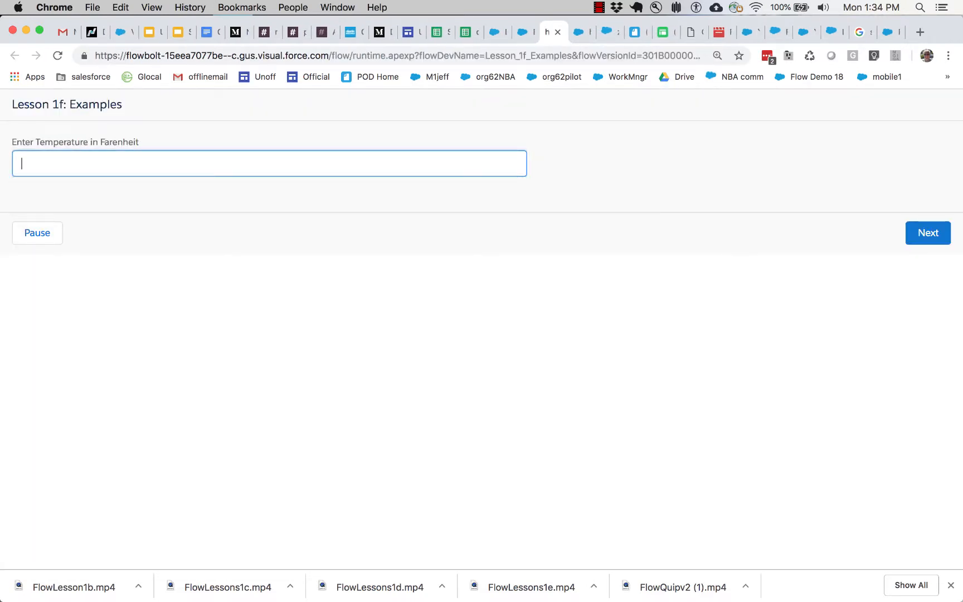
click(932, 233)
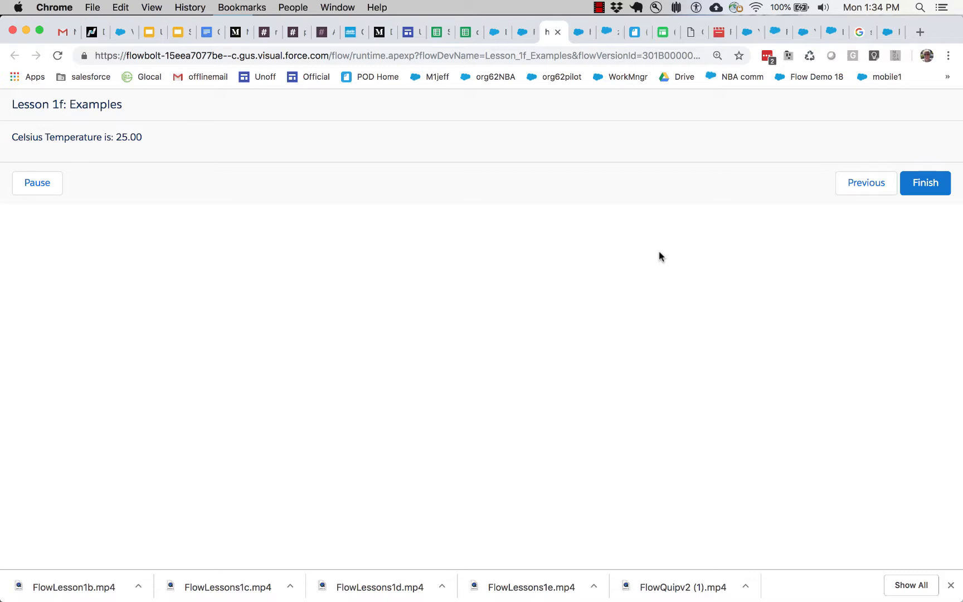
click(523, 34)
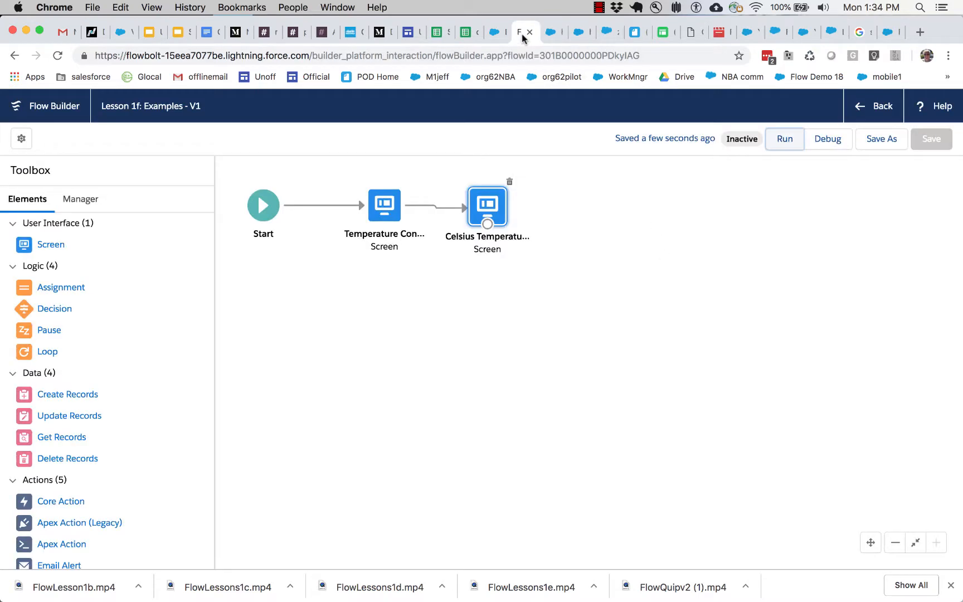
drag(497, 203, 495, 200)
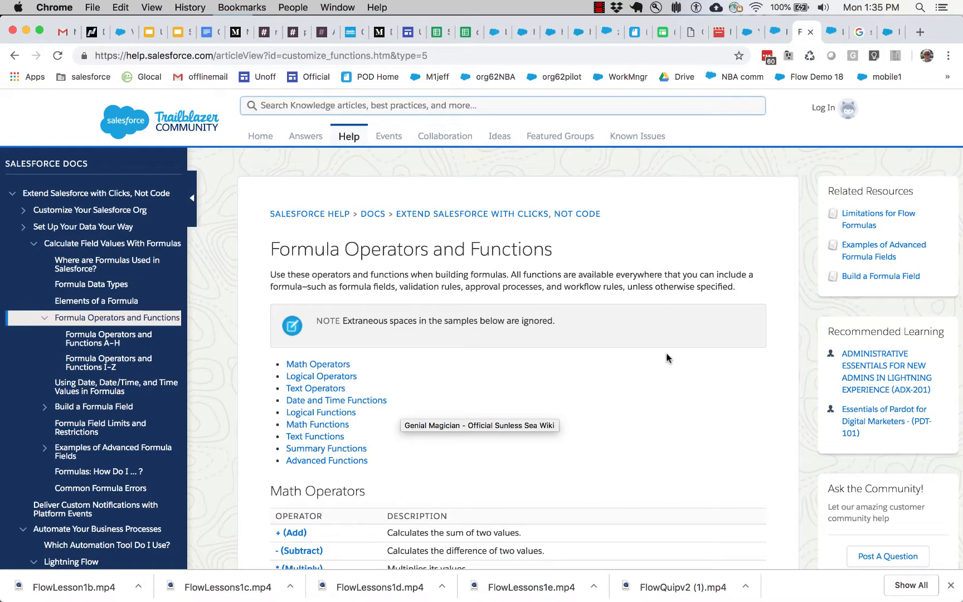
Step: Examine the operators and functions listed in the Salesforce Help article Formula Operators and Functions, from math operators through logical functions
scroll(667, 357, down, 5)
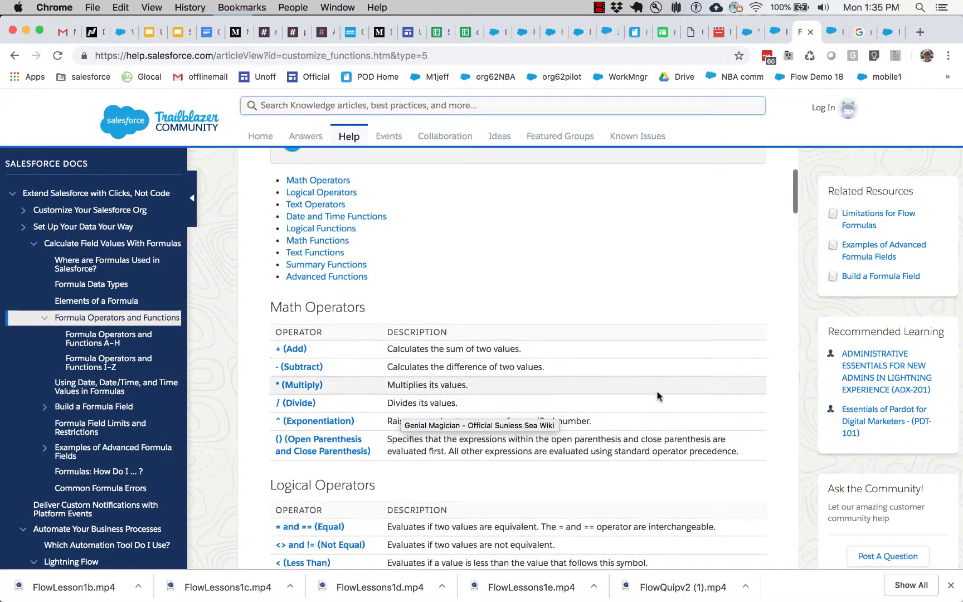
scroll(651, 415, down, 6)
scroll(648, 415, down, 6)
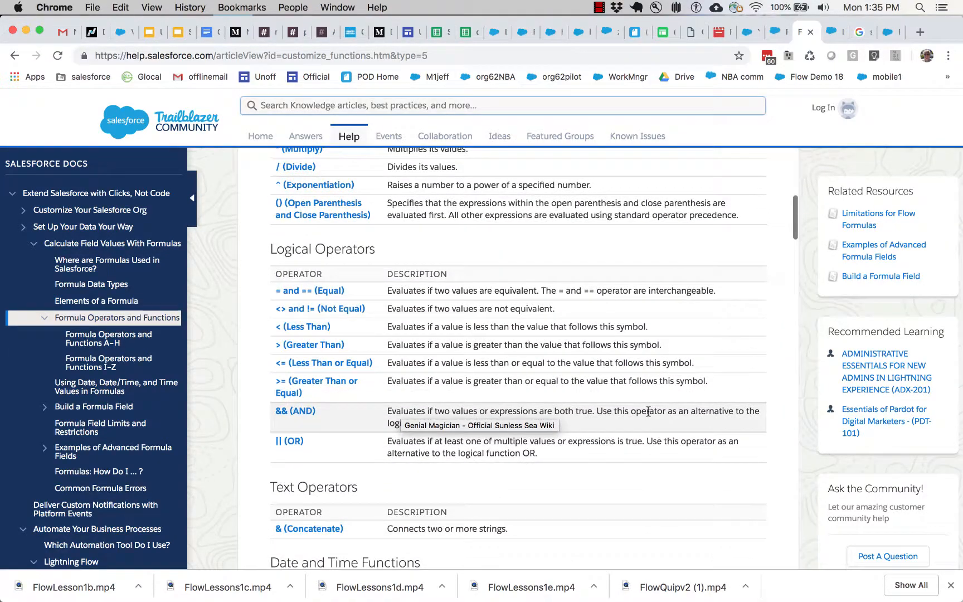
scroll(649, 413, down, 6)
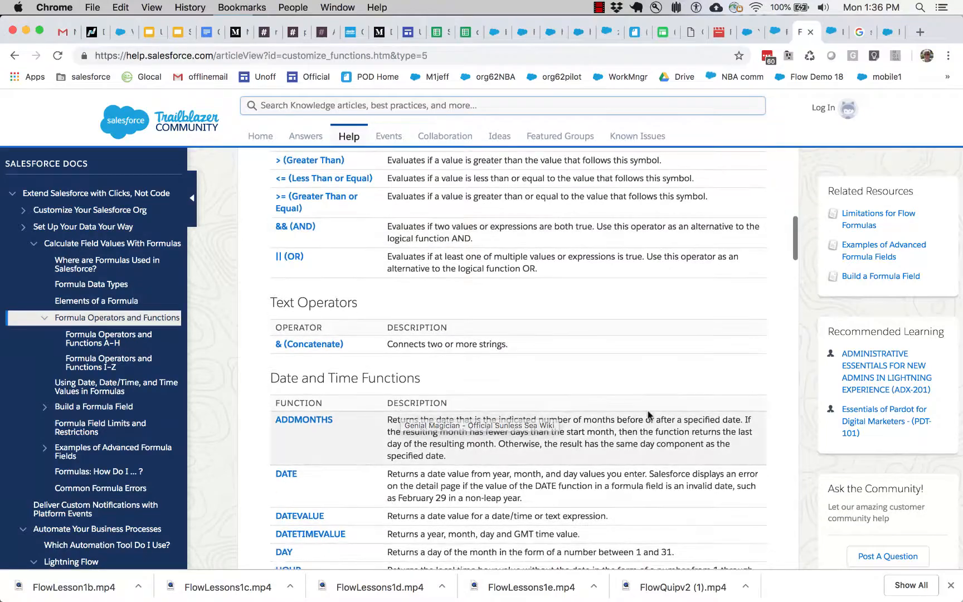
scroll(648, 415, down, 5)
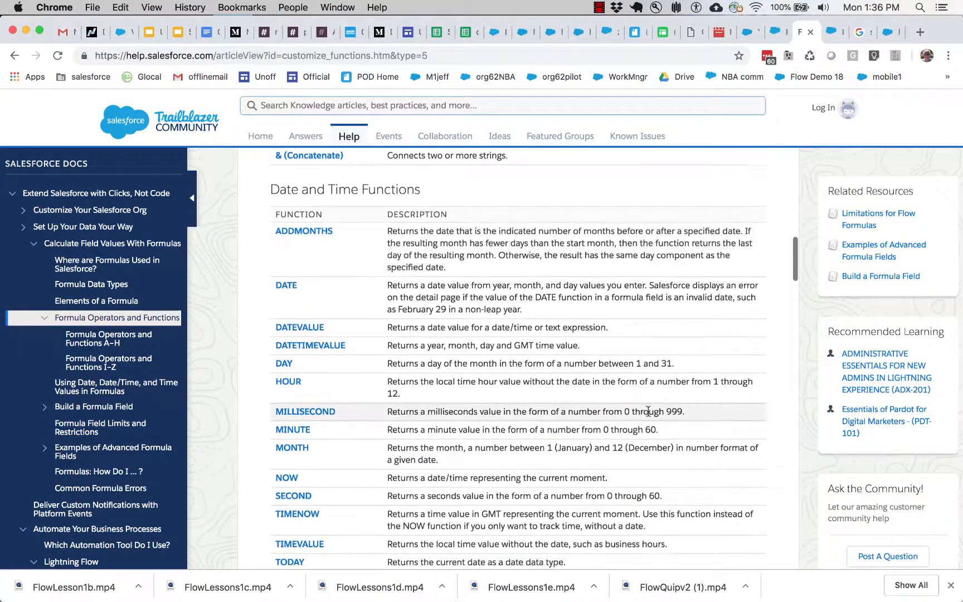
scroll(649, 415, down, 6)
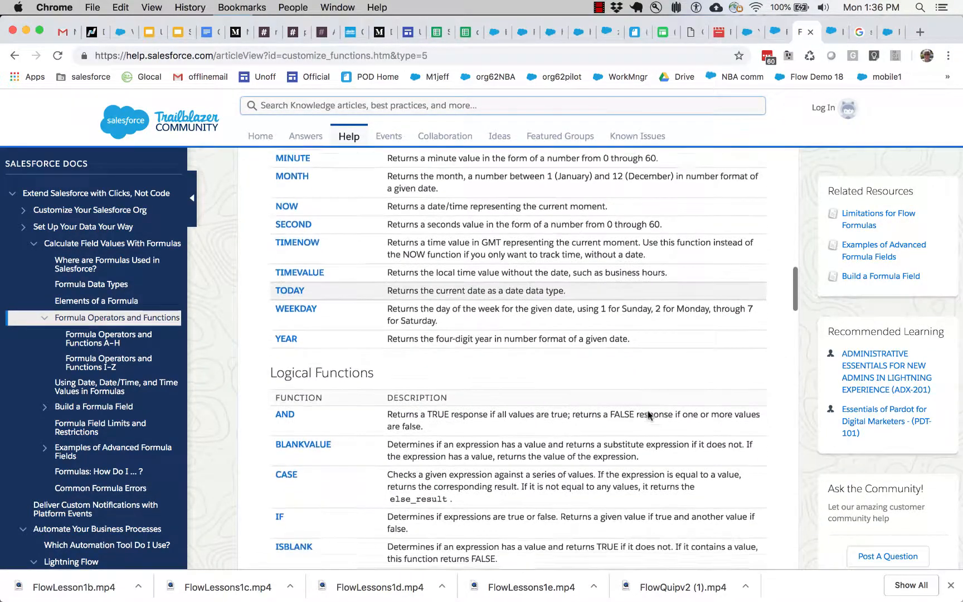
scroll(648, 412, down, 8)
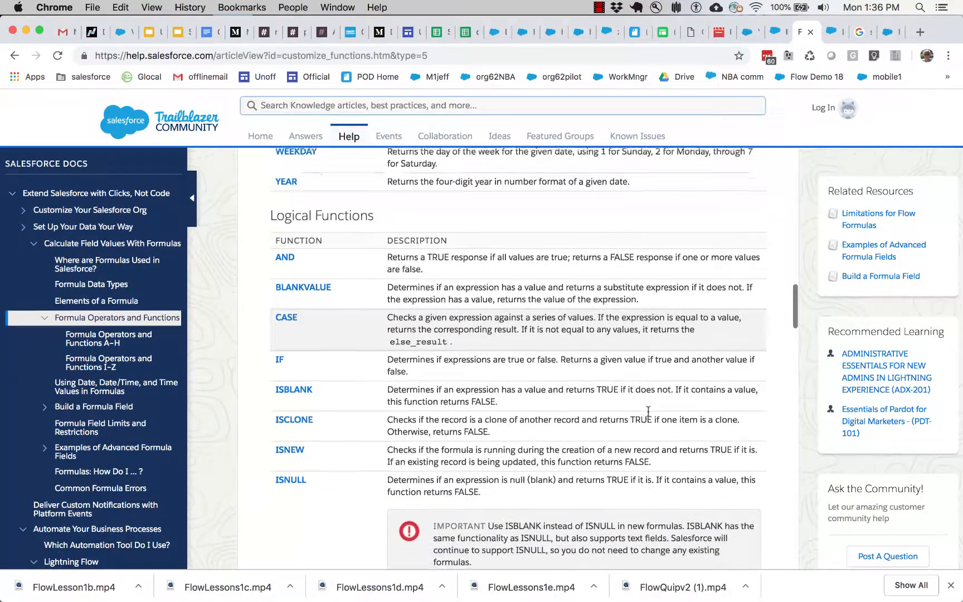
scroll(648, 416, down, 8)
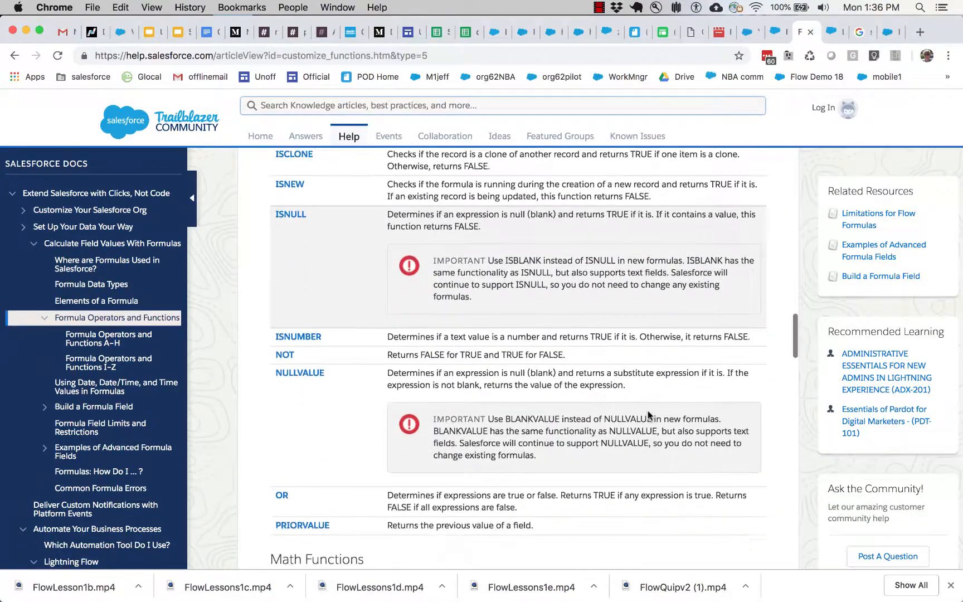
scroll(648, 415, down, 4)
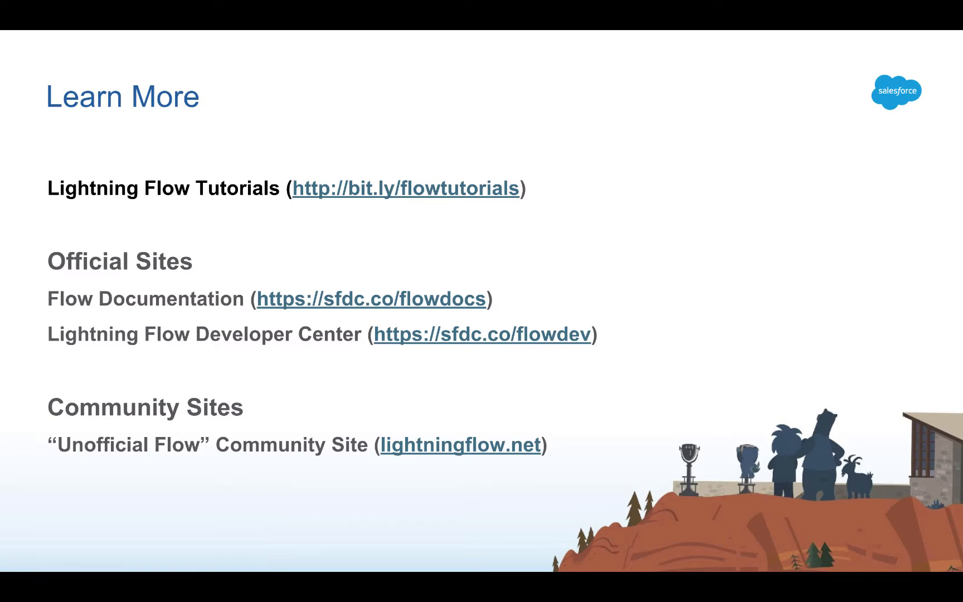
key(Escape)
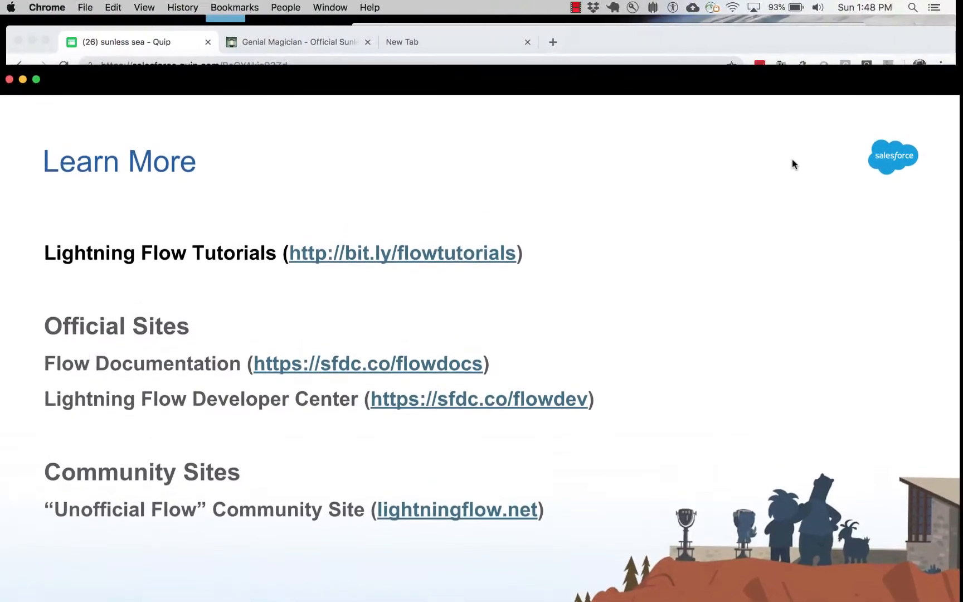